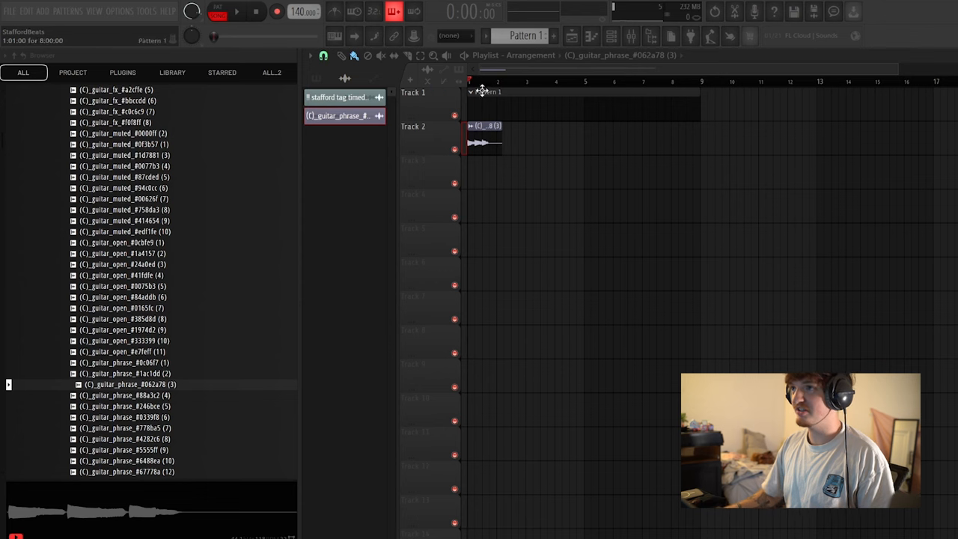
scroll(126, 266, "up", 5)
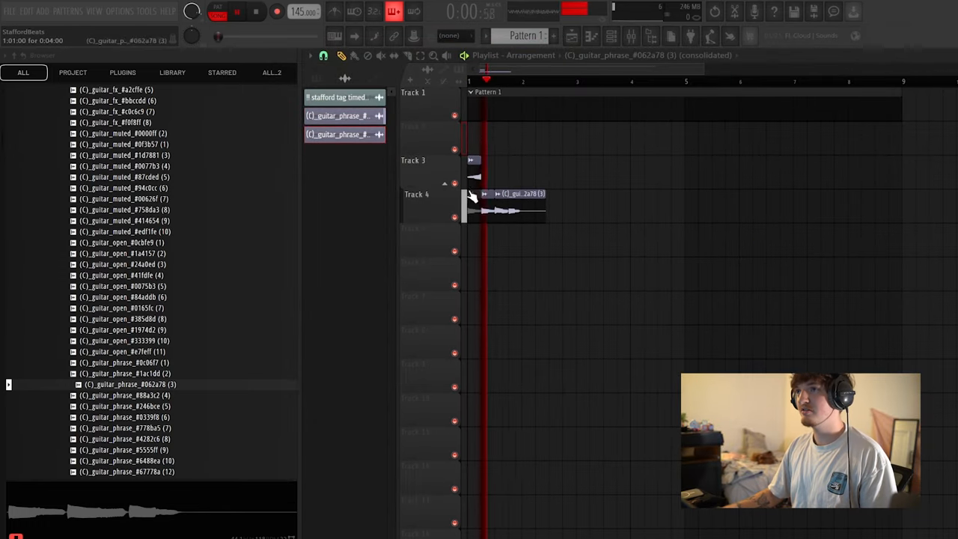
Stop playback and save the project as 'cool beat.flp'.
key("space")
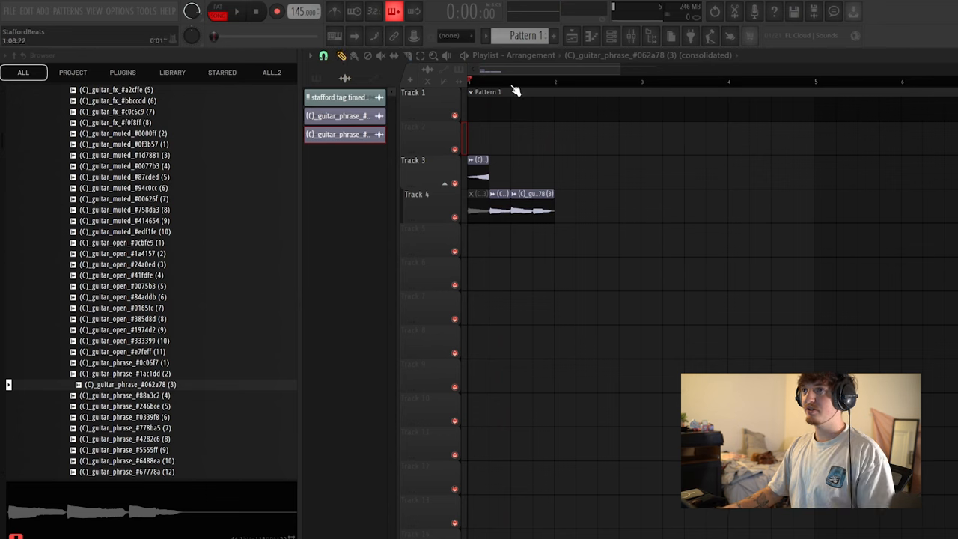
key("ctrl+s")
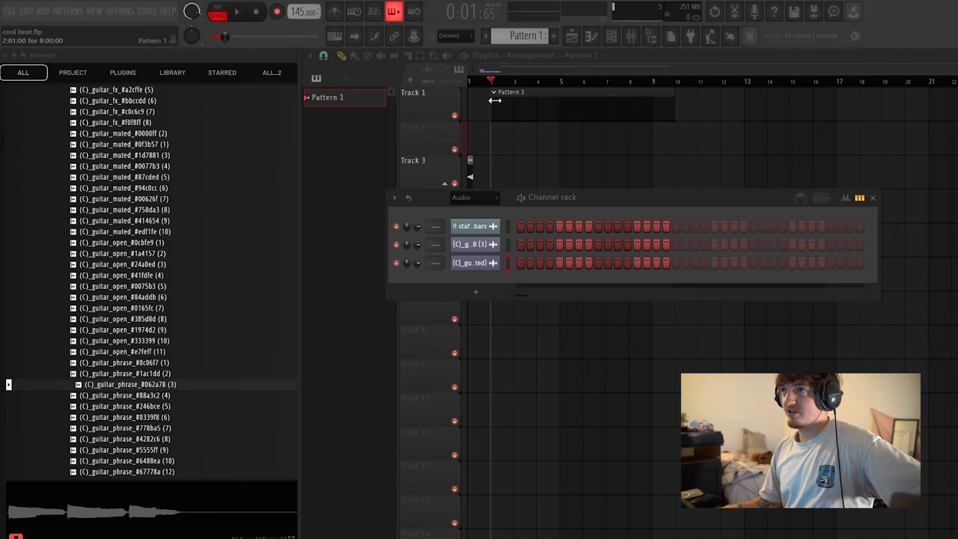
Add a new Analog Lab V instrument channel from the channel rack.
left_click(502, 160)
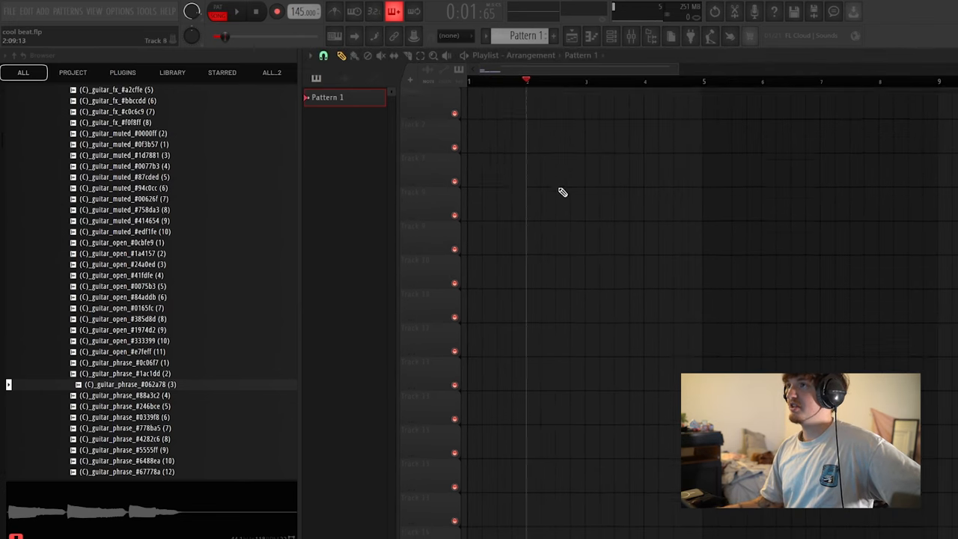
left_click(614, 37)
left_click(475, 293)
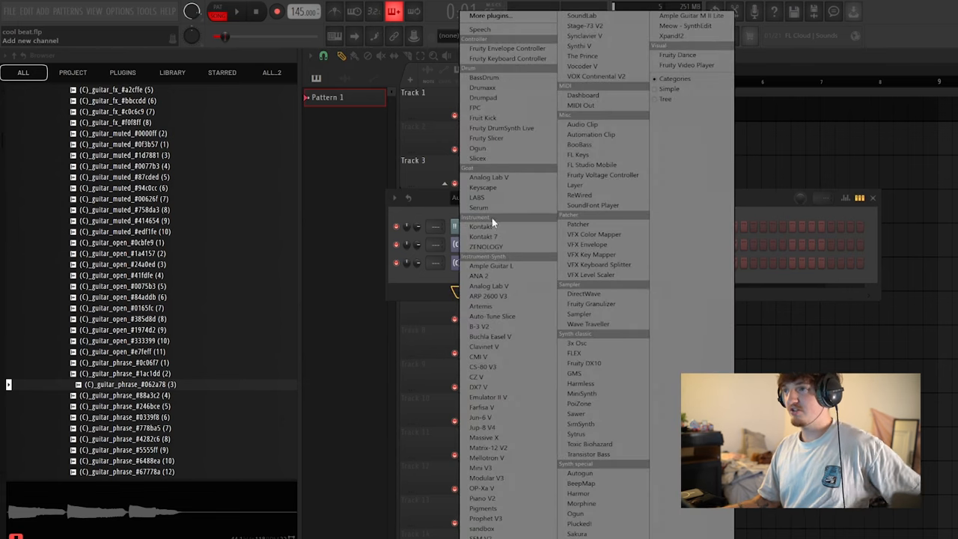
left_click(492, 178)
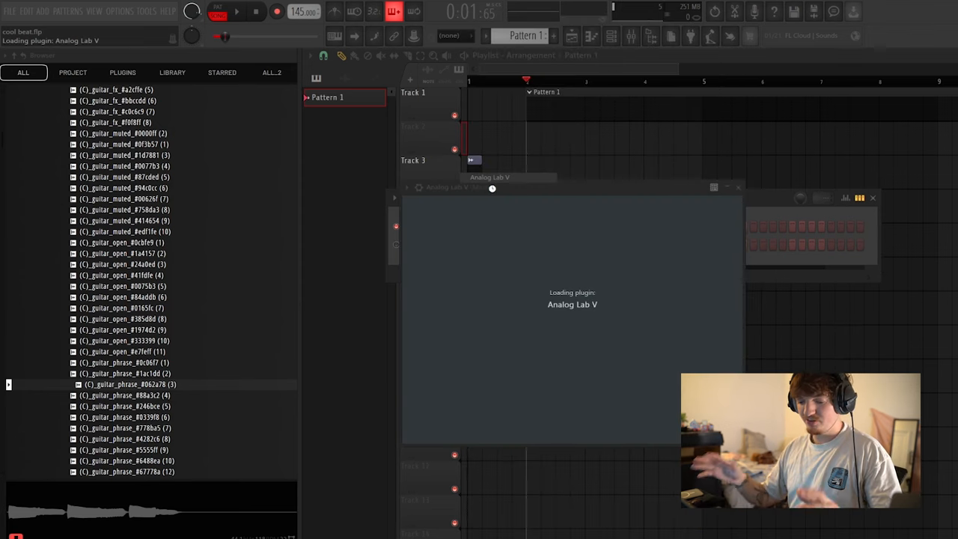
scroll(683, 367, "down", 2)
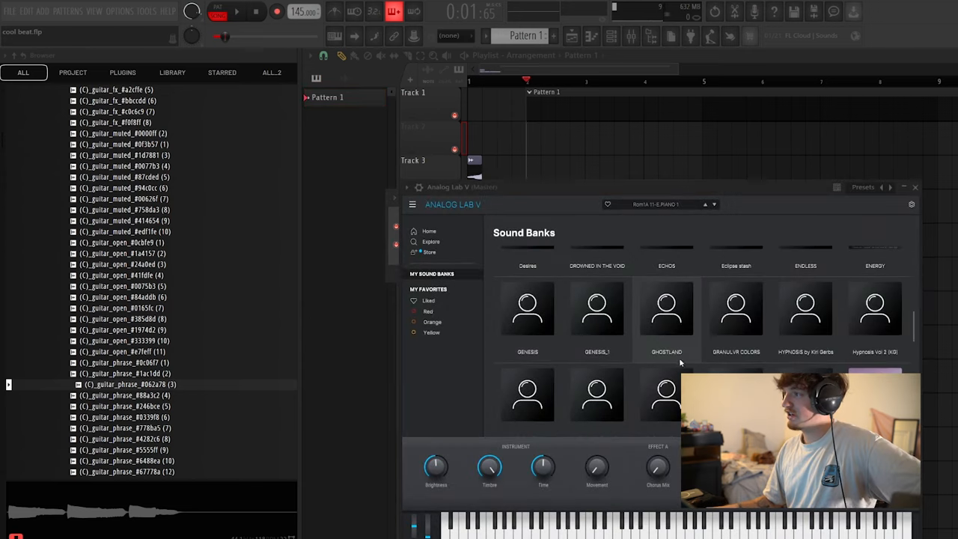
scroll(683, 367, "up", 3)
scroll(749, 322, "down", 3)
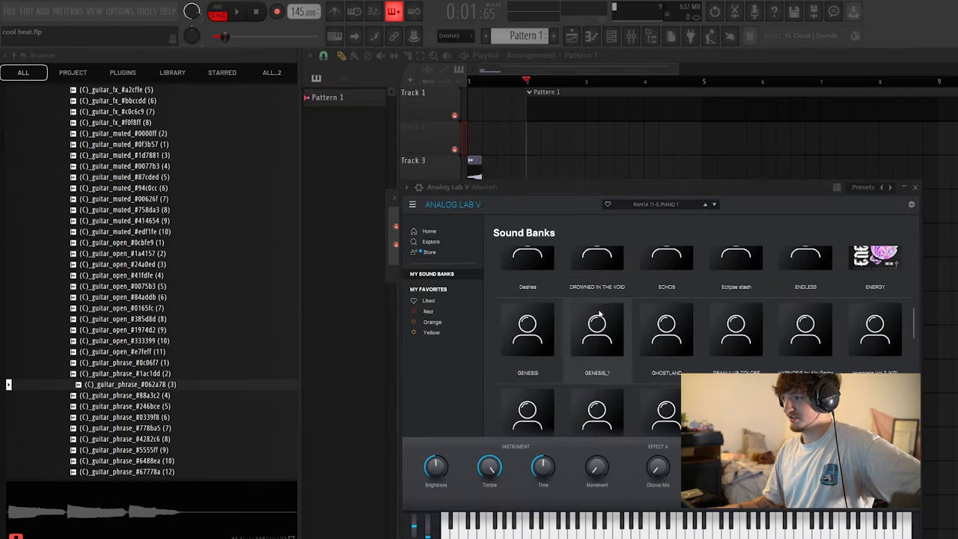
scroll(725, 320, "down", 2)
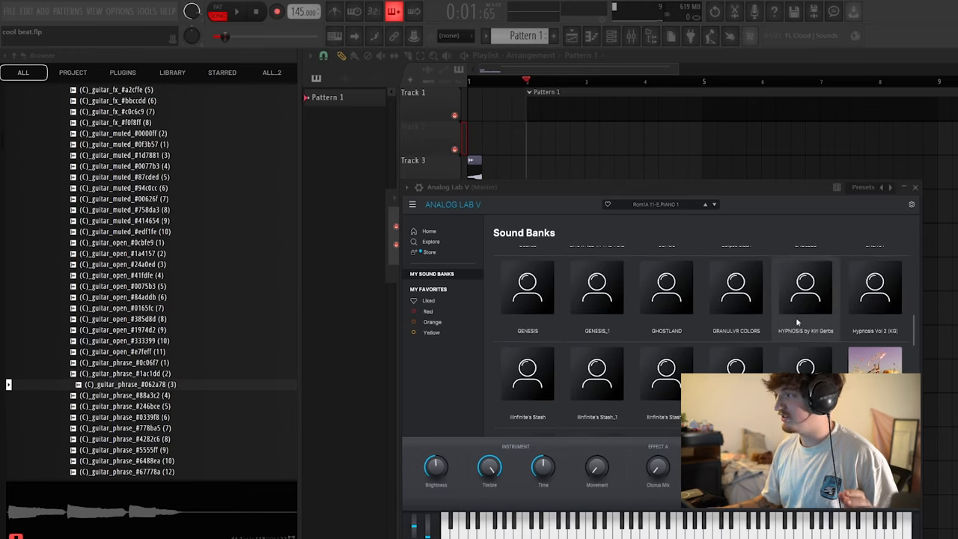
scroll(797, 322, "down", 1)
Audition the consideration, chromic and blinks presets in the insights anlab bank.
left_click(797, 322)
left_click(524, 346)
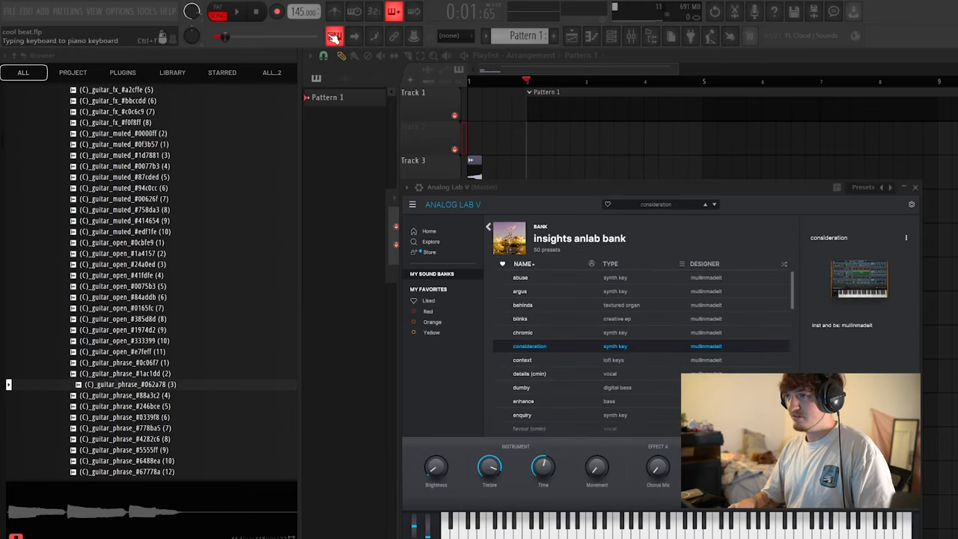
left_click(594, 331)
left_click(578, 321)
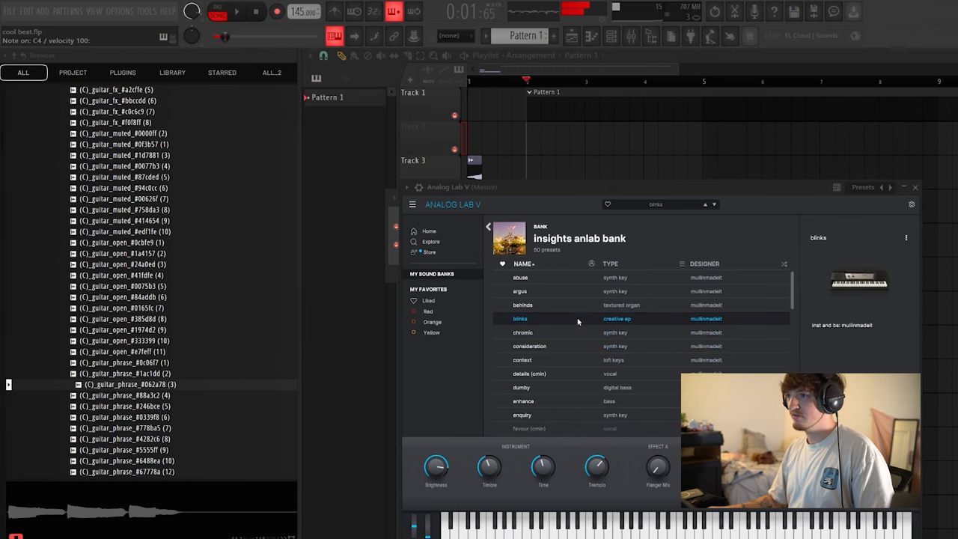
Audition the details, enquiry, favour and habits presets before settling on neotron.
left_click(562, 372)
scroll(560, 378, "down", 1)
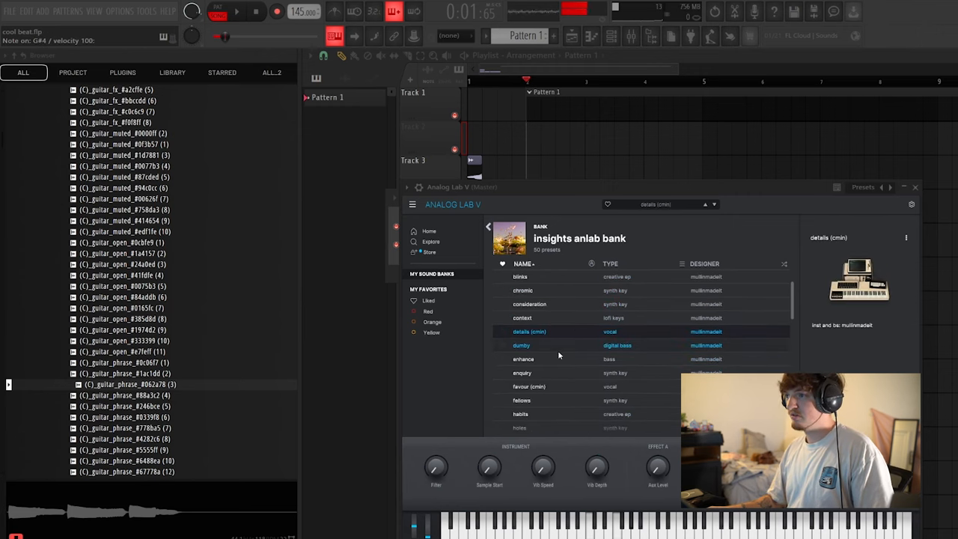
left_click(558, 372)
scroll(560, 378, "down", 2)
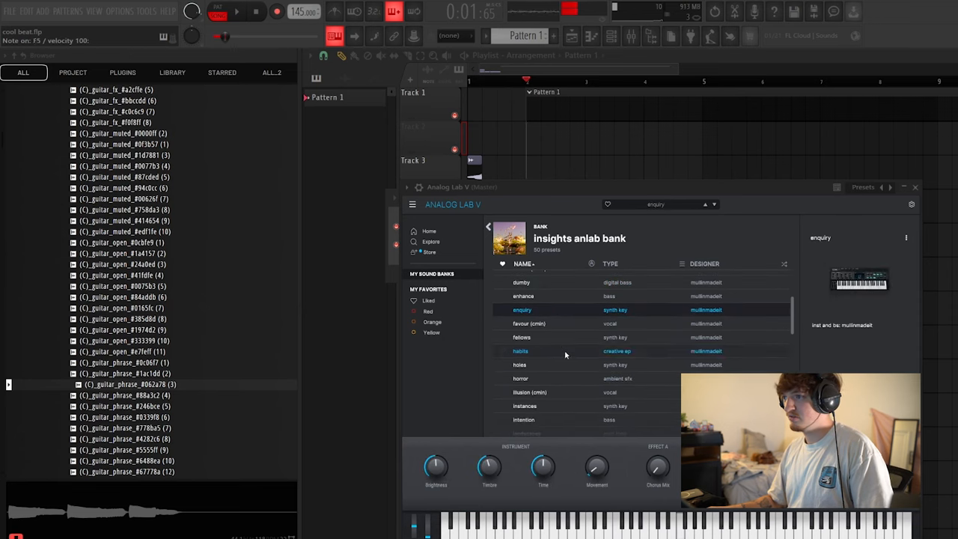
left_click(585, 323)
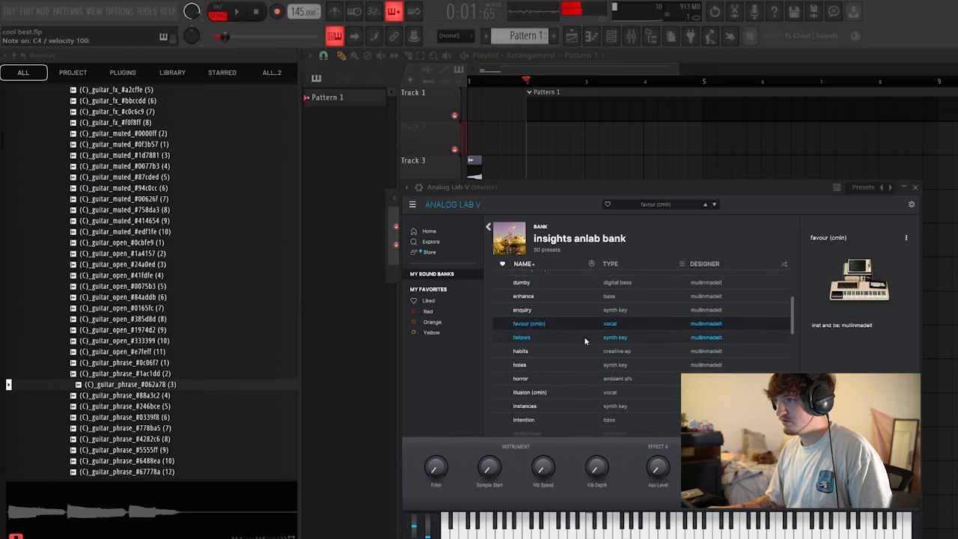
left_click(583, 351)
scroll(581, 351, "down", 1)
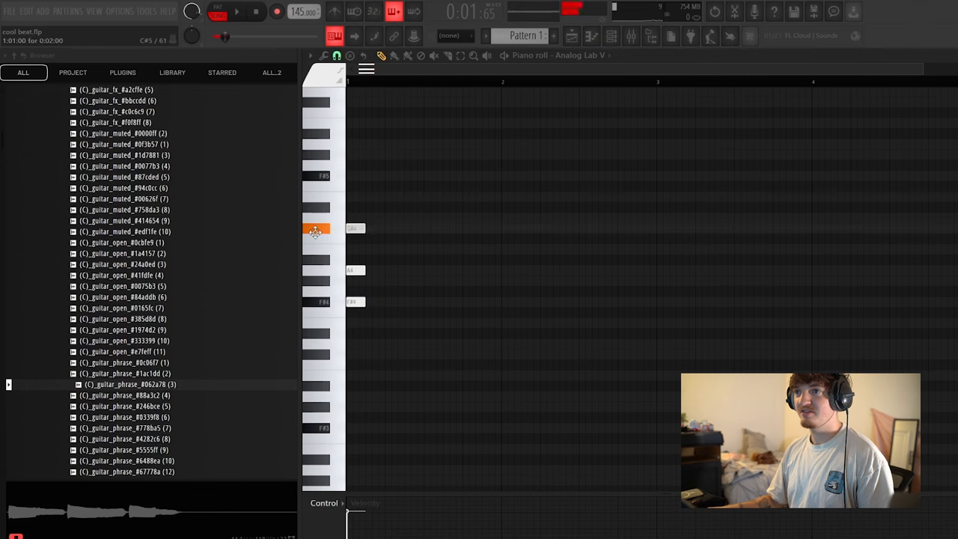
Lengthen the three chord notes to bar three and play the chord back.
left_click_drag(367, 229, 657, 232)
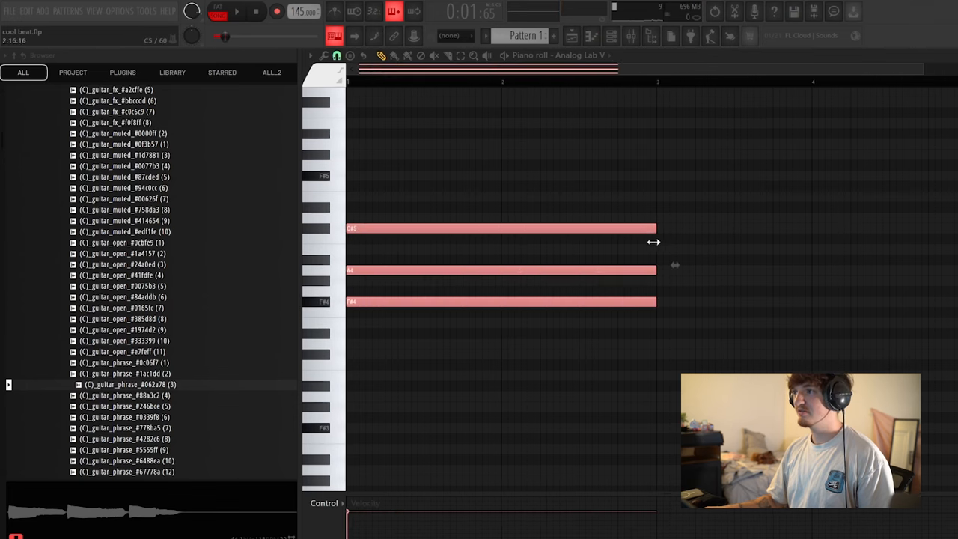
key("space")
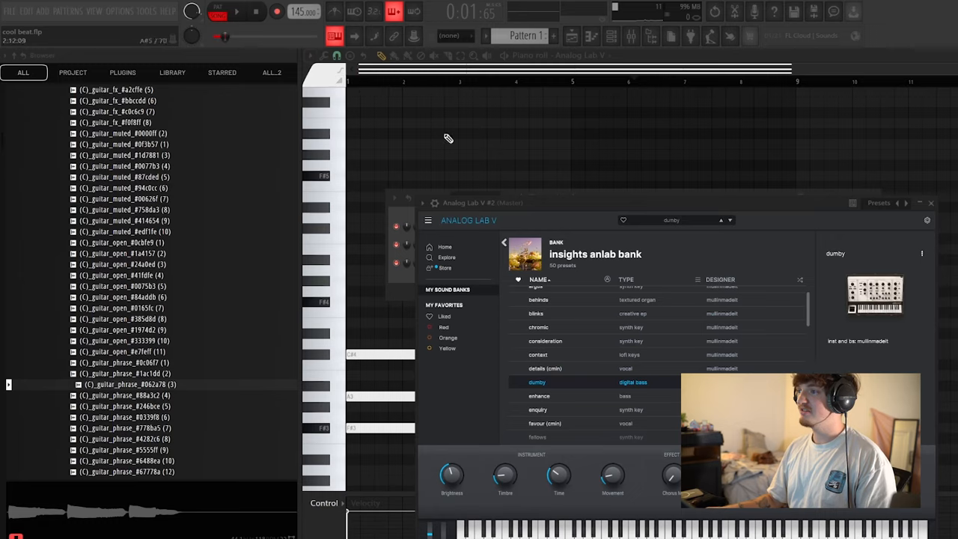
Switch the bass to the enhance preset, then add a third Analog Lab V channel.
left_click(581, 394)
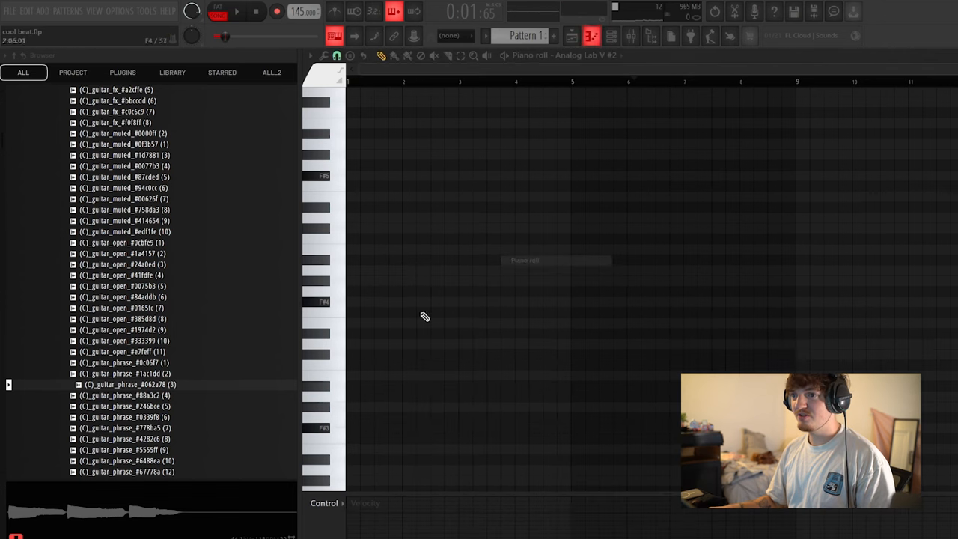
scroll(450, 284, "up", 4)
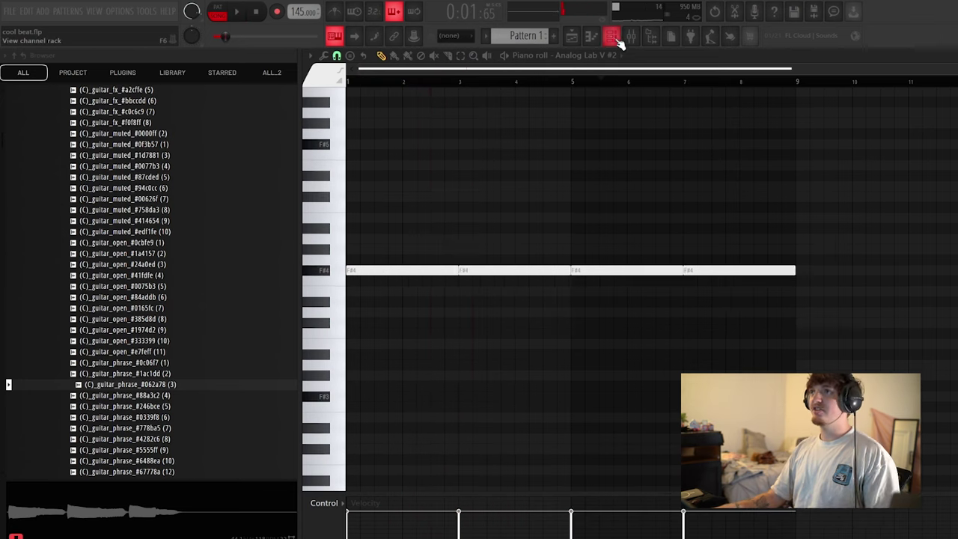
left_click(613, 36)
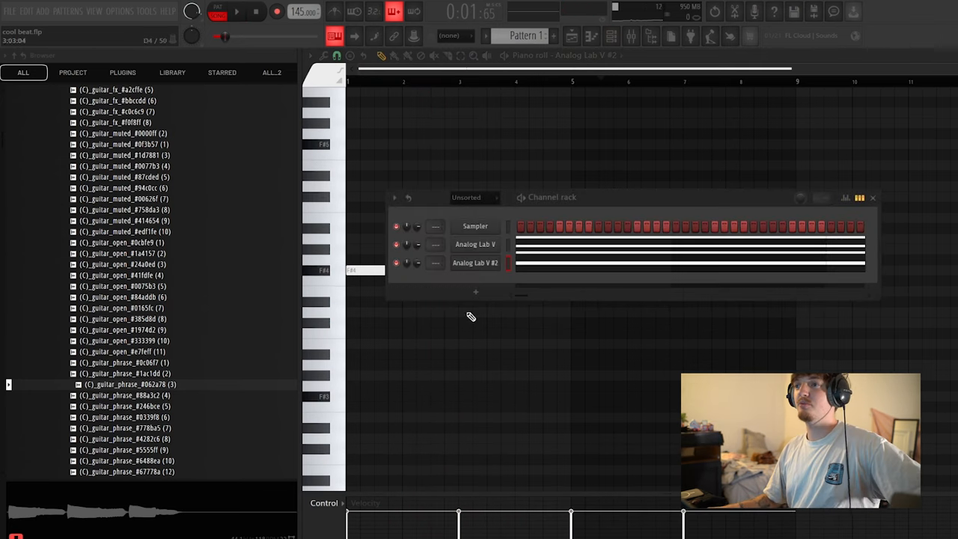
left_click(475, 292)
left_click(511, 181)
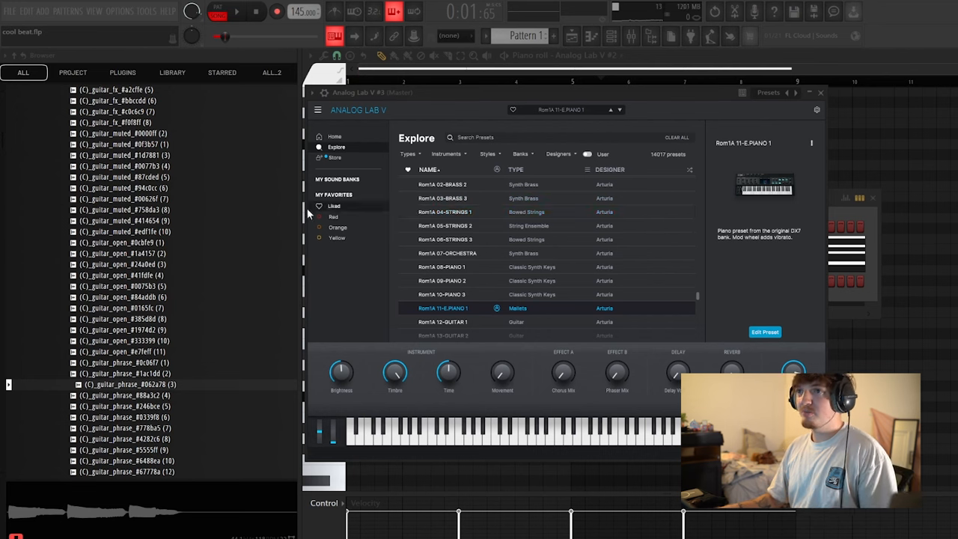
Audition the enquiry and virtue presets in the insights anlab bank.
left_click(337, 179)
scroll(682, 265, "down", 5)
scroll(688, 262, "down", 5)
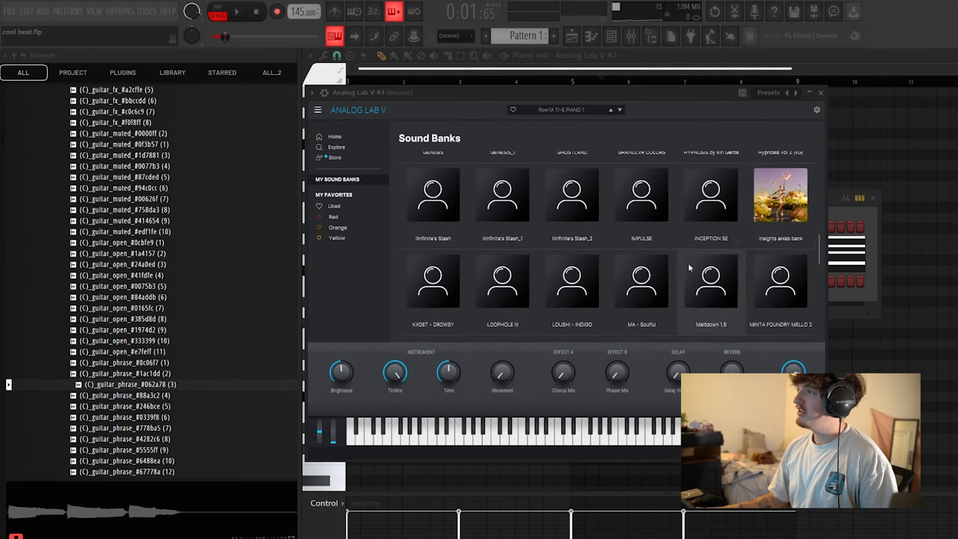
left_click(778, 212)
left_click(478, 300)
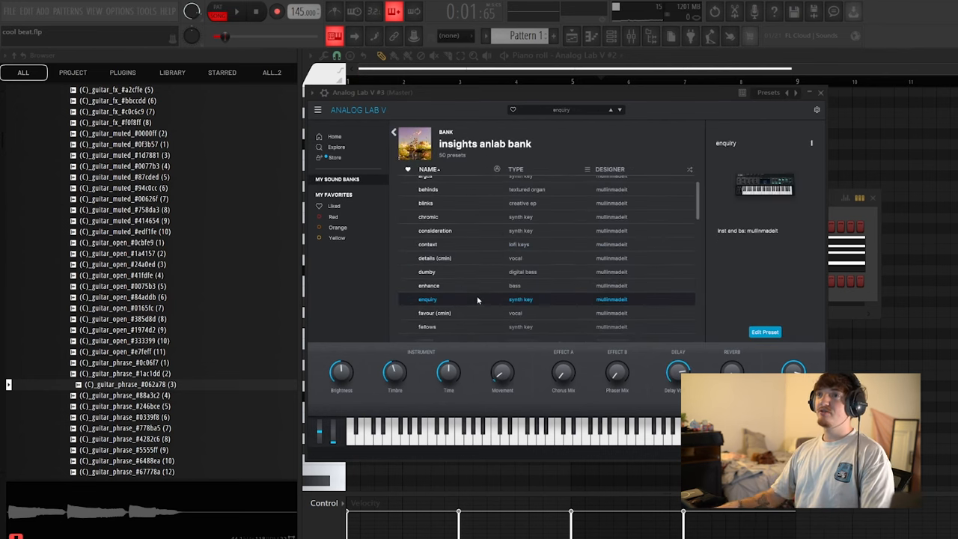
scroll(547, 274, "down", 5)
scroll(547, 274, "down", 5)
scroll(524, 300, "down", 3)
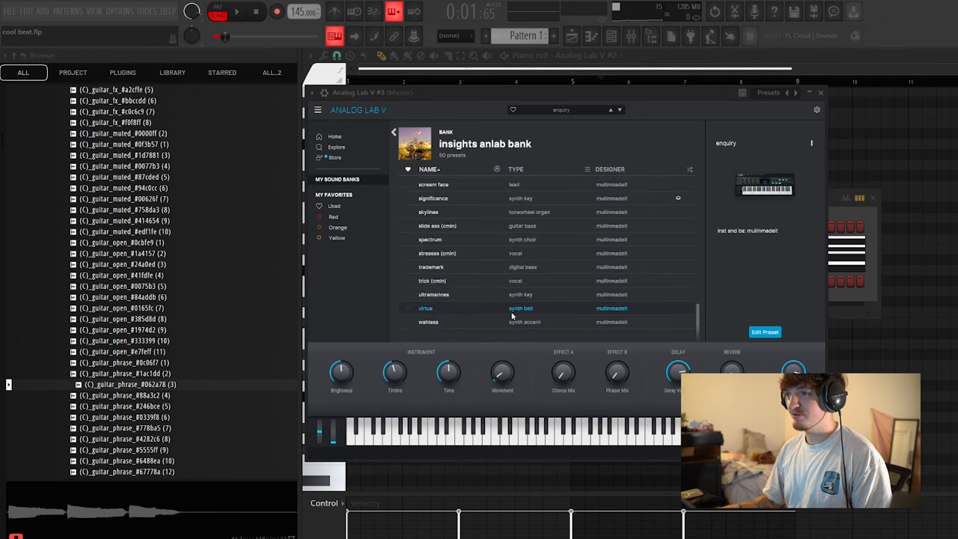
left_click(496, 308)
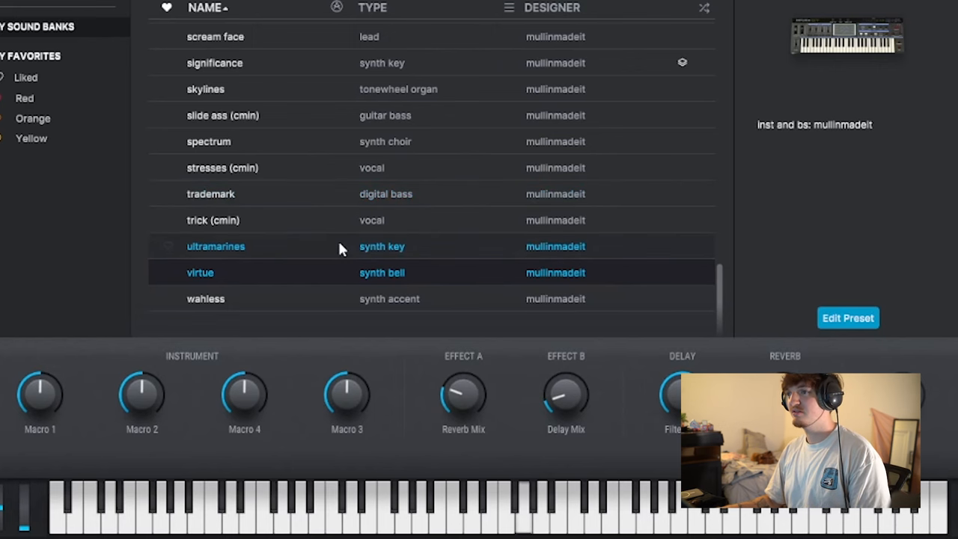
Try ultramarines, settle on the virtue synth bell preset and close the plugin.
left_click(338, 239)
left_click(351, 265)
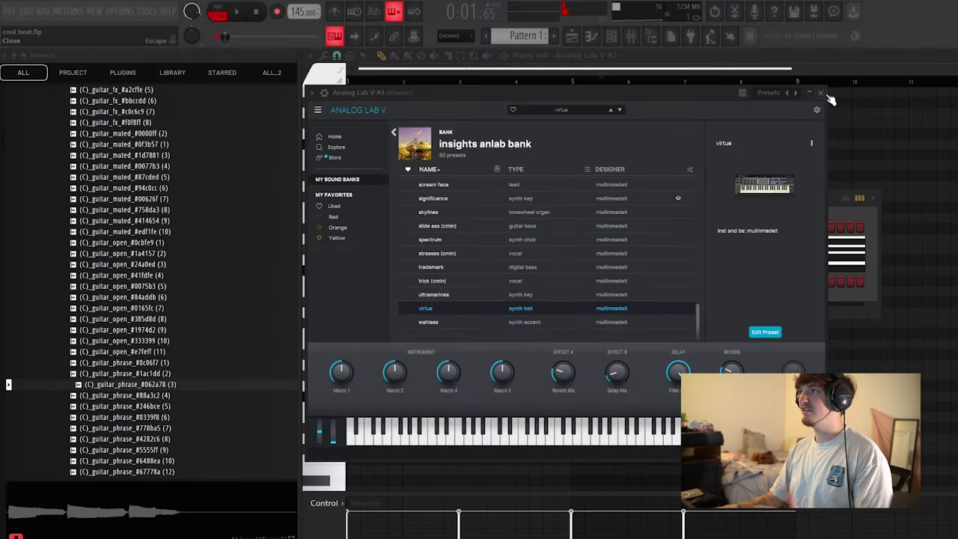
left_click(822, 93)
Write a one-bar F#7–F#6 melody in the third Analog Lab V's piano roll.
right_click(471, 277)
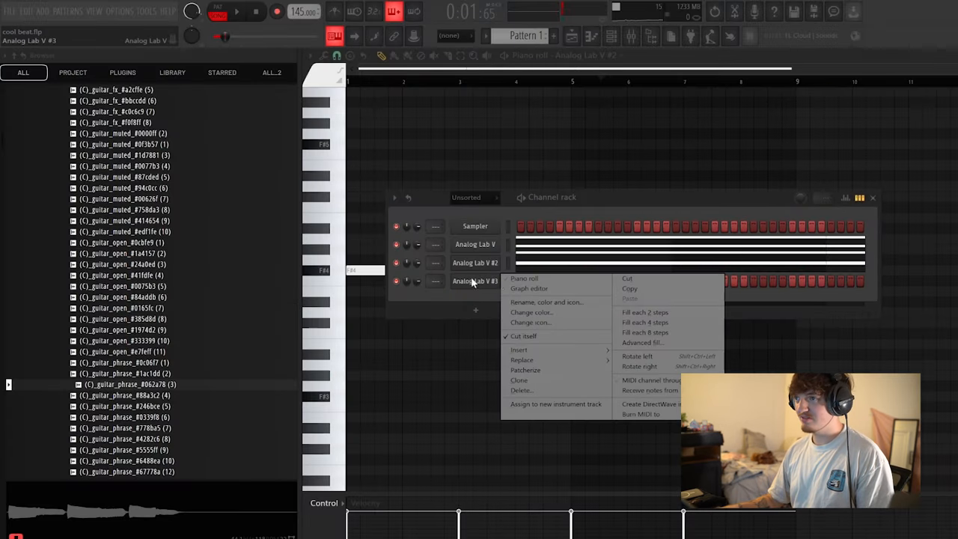
left_click(524, 283)
left_click_drag(383, 264, 382, 289)
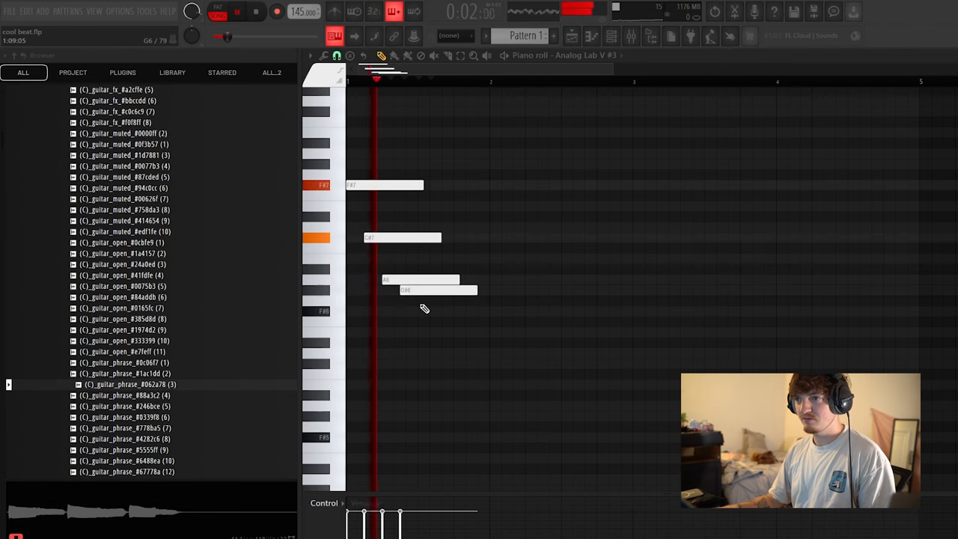
left_click(420, 312)
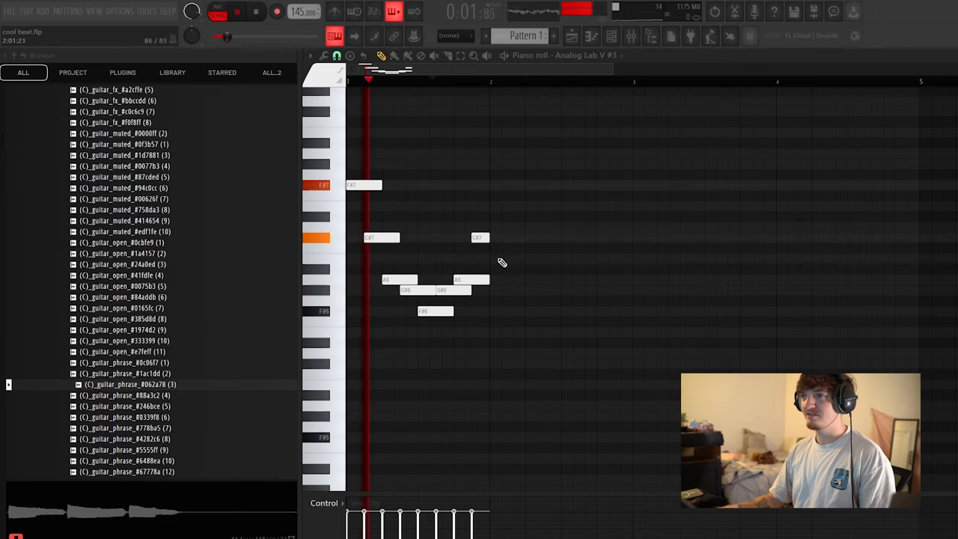
Duplicate the arp phrase with Ctrl+B until it fills eight bars.
key("ctrl+b")
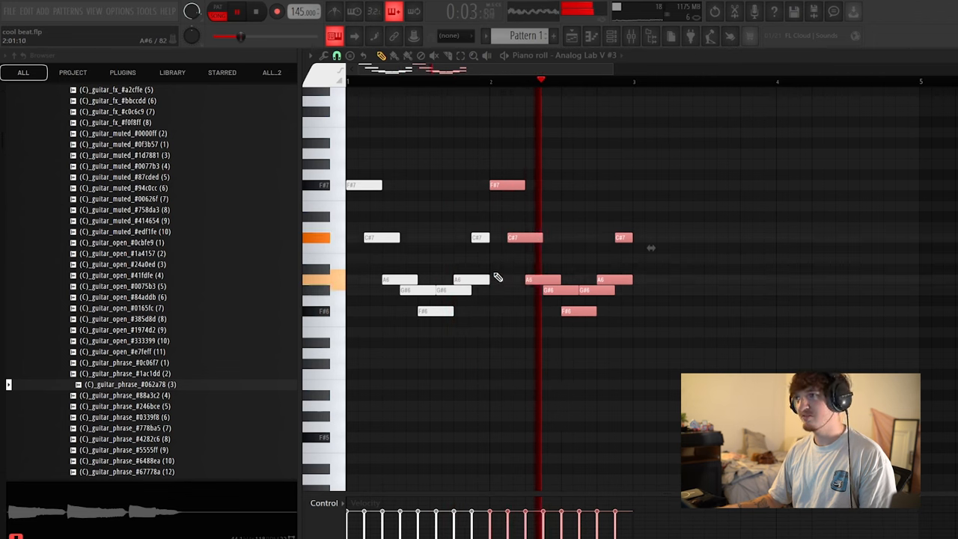
key("ctrl+b")
key("ctrl+b")
scroll(609, 220, "down", 2)
key("ctrl+b")
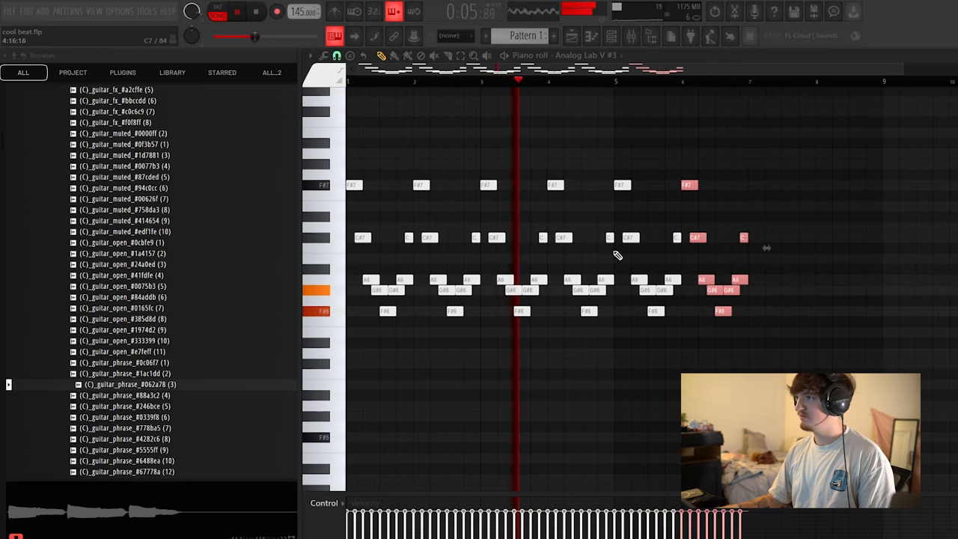
key("ctrl+b")
left_click(583, 287)
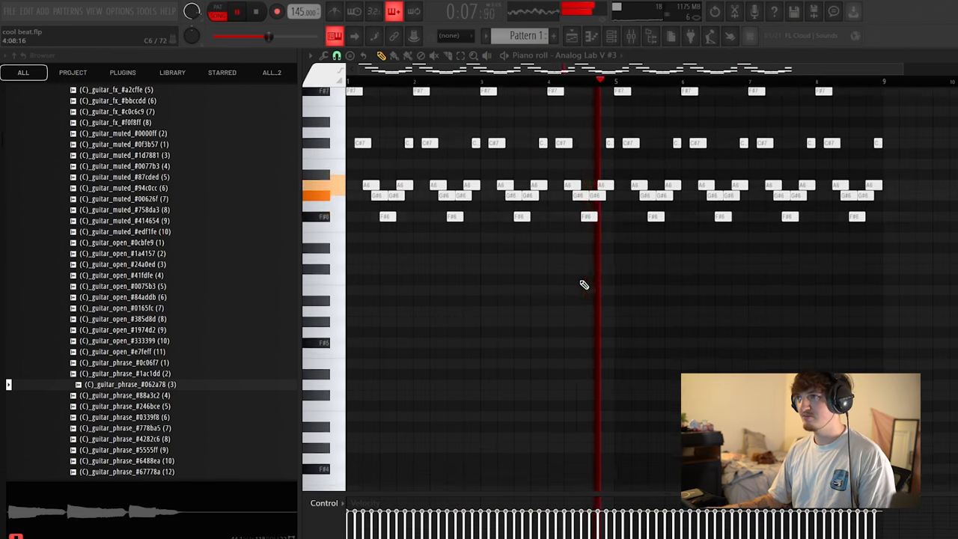
scroll(583, 288, "up", 1)
Stop playback and add a fourth Analog Lab V instrument channel.
left_click(612, 36)
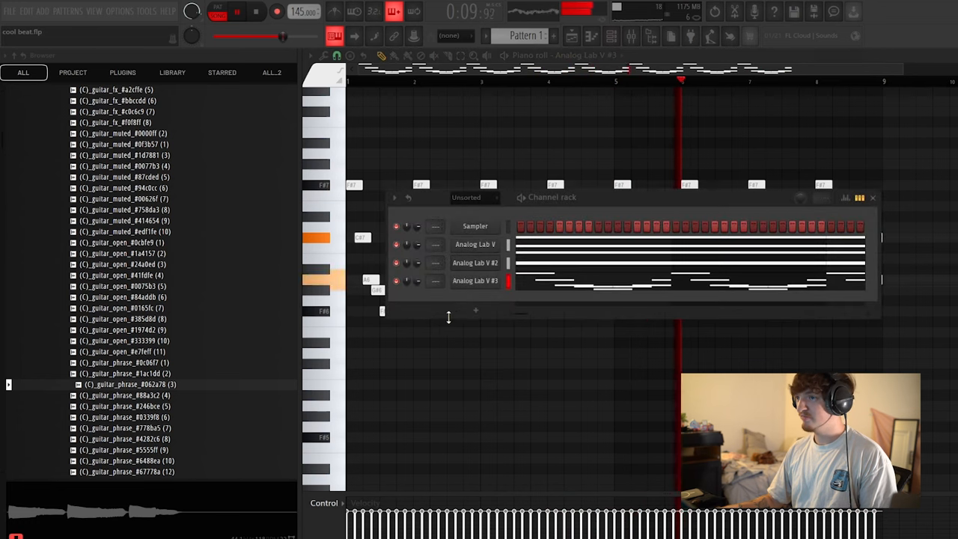
key("space")
left_click(475, 244)
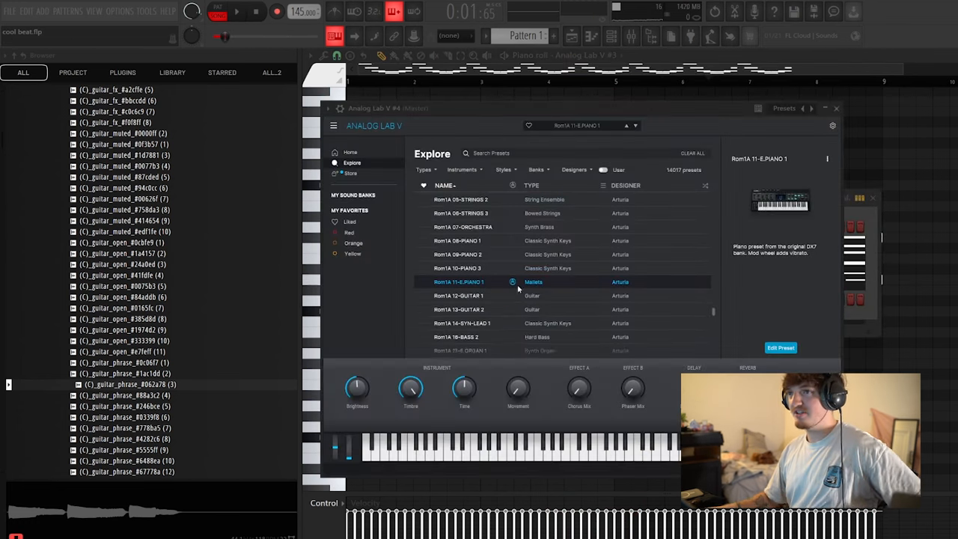
Audition the Illusion and rotary presets in the insights anlab bank.
left_click(353, 194)
scroll(644, 262, "down", 3)
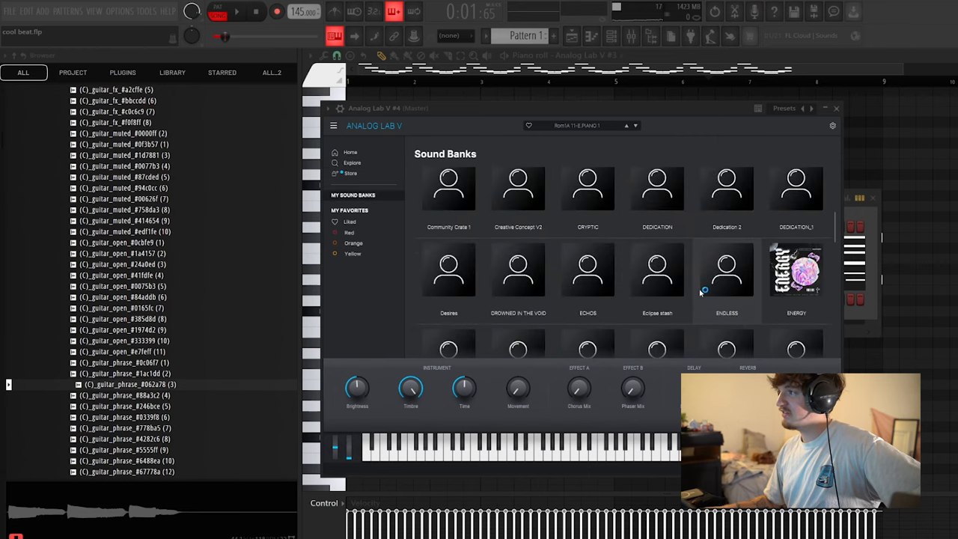
scroll(711, 284, "down", 3)
scroll(794, 299, "down", 3)
left_click(797, 295)
scroll(479, 262, "down", 3)
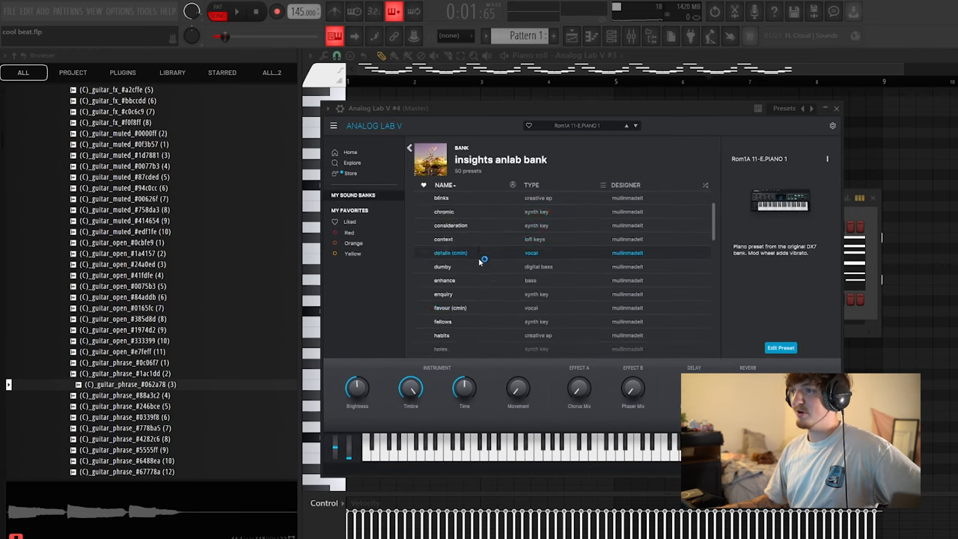
scroll(479, 262, "down", 3)
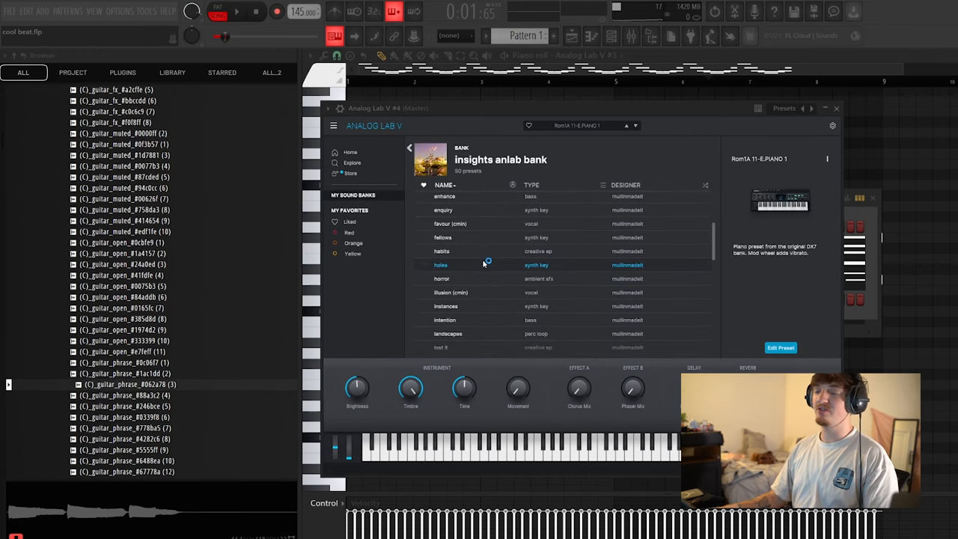
scroll(483, 265, "down", 3)
left_click(493, 252)
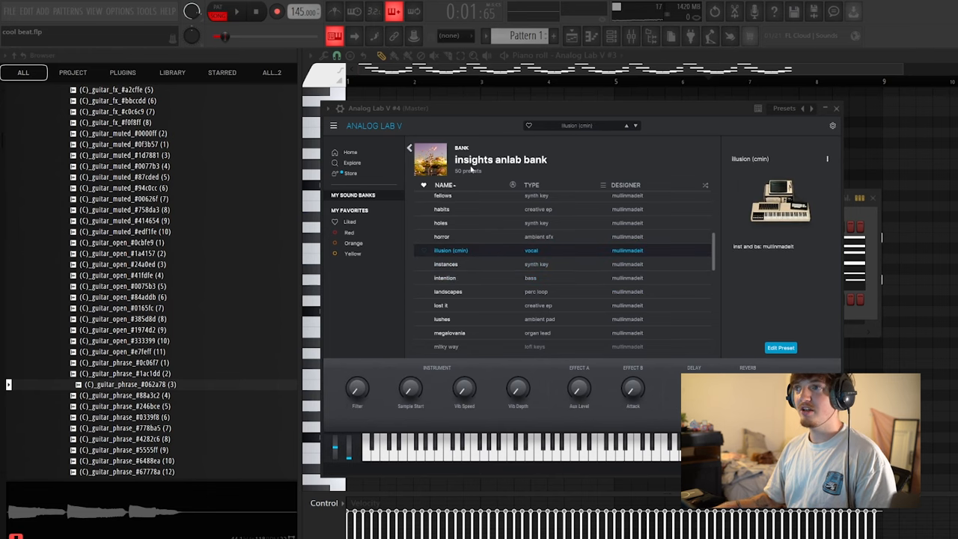
scroll(503, 294, "down", 5)
left_click(504, 294)
Try the skylines and spectrum presets, then bring up the new instrument's piano roll.
left_click(524, 258)
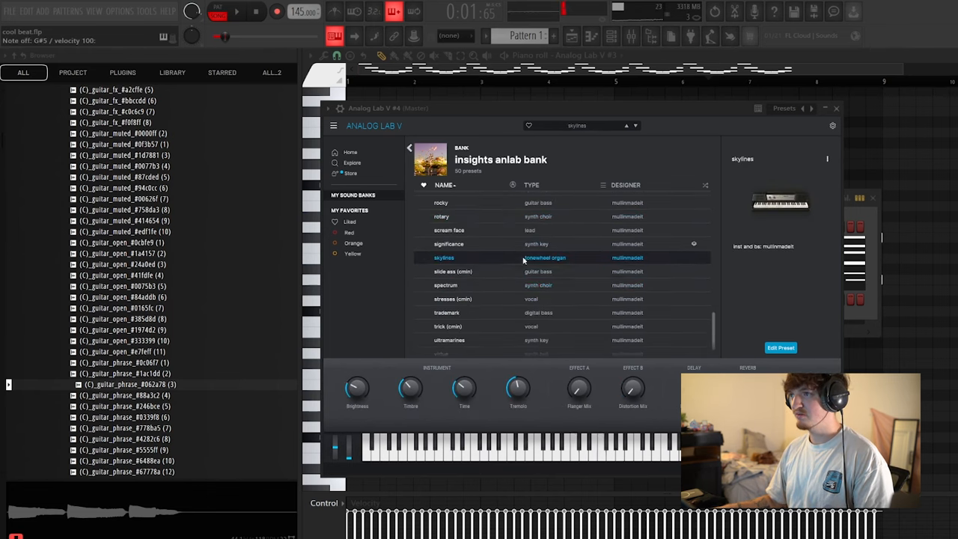
left_click(513, 288)
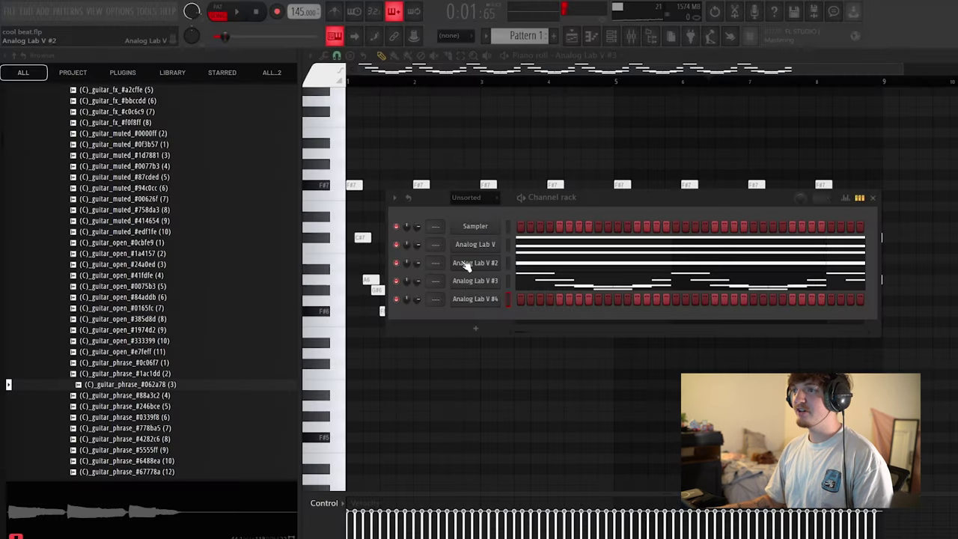
right_click(463, 307)
left_click(525, 299)
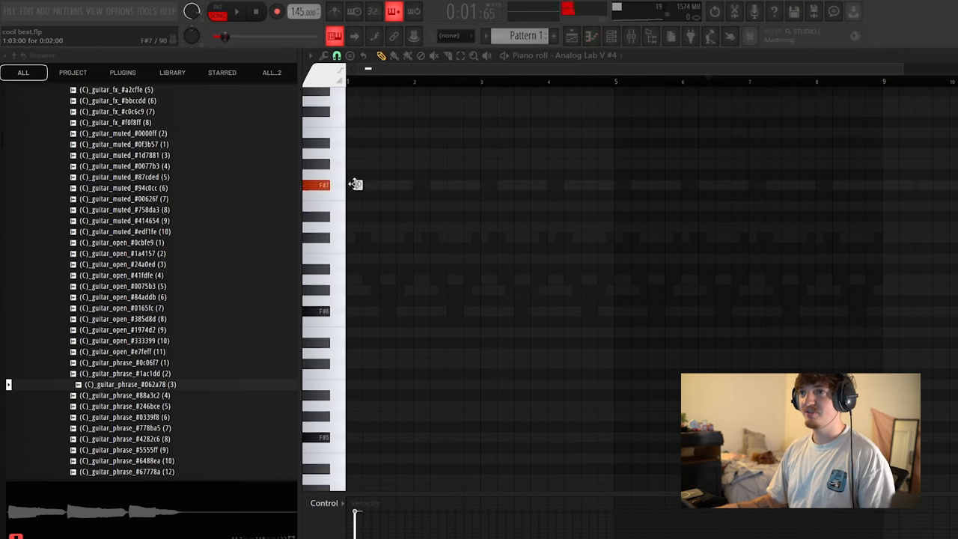
Place the first short accent notes in bar one, previewing playback.
left_click(382, 364)
key("space")
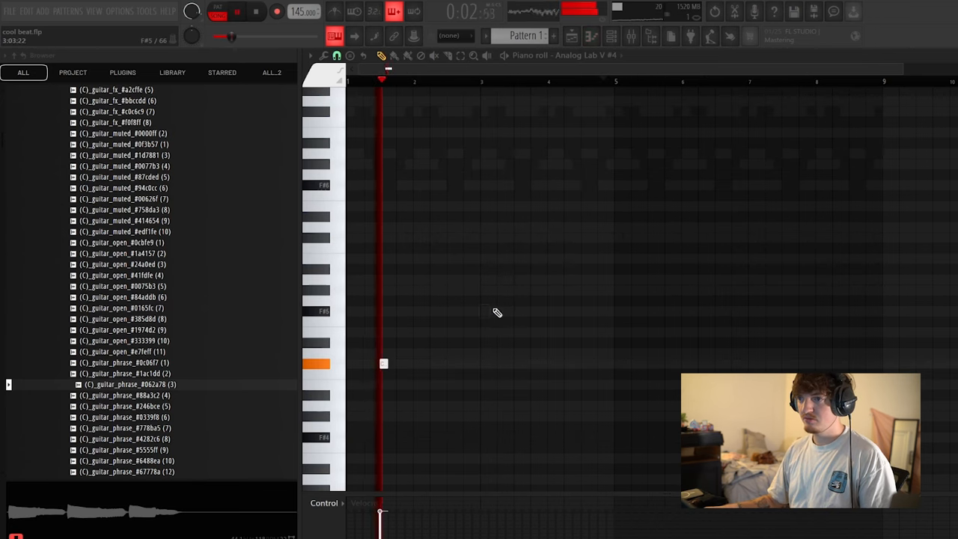
left_click_drag(388, 71, 397, 82)
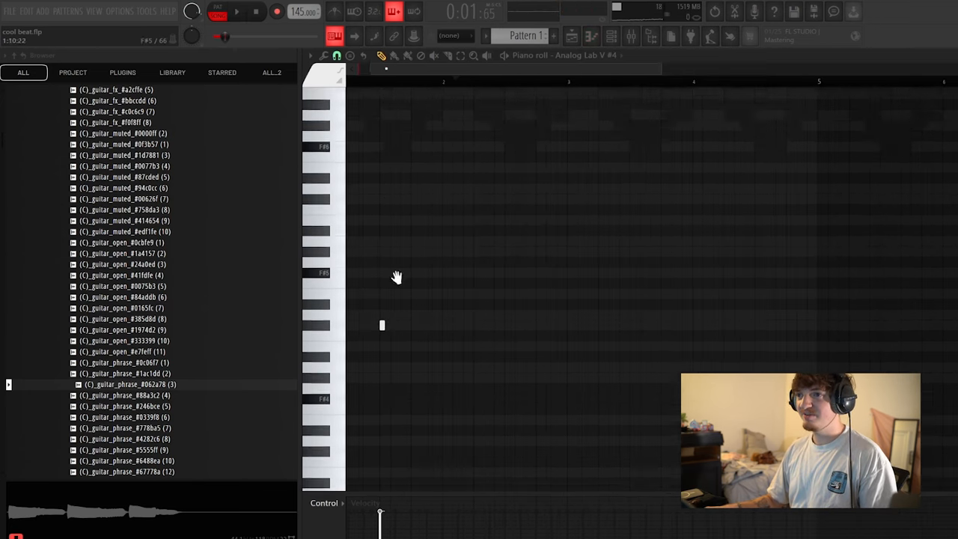
scroll(397, 285, "down", 3)
left_click(474, 420)
Add two more accent notes later in the bar and stop playback.
key("space")
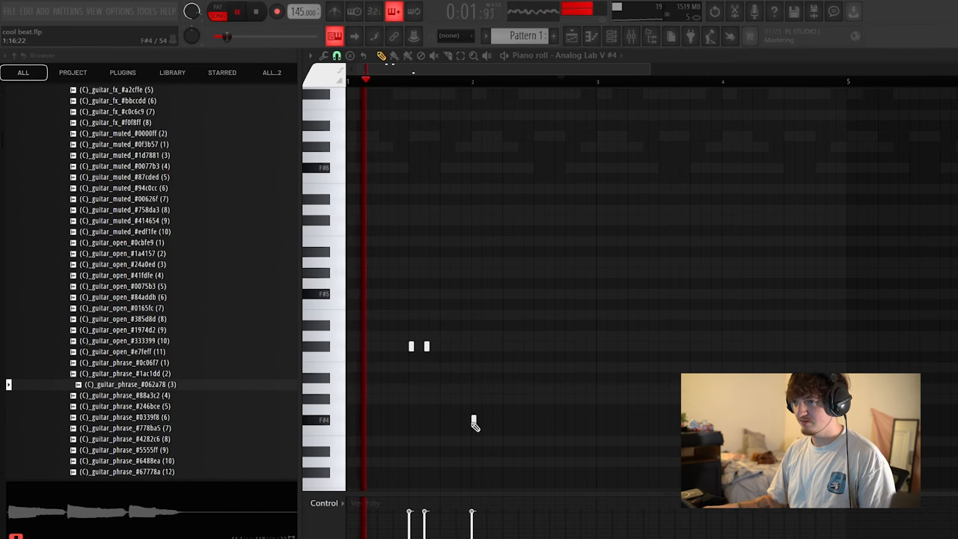
scroll(494, 404, "up", 3)
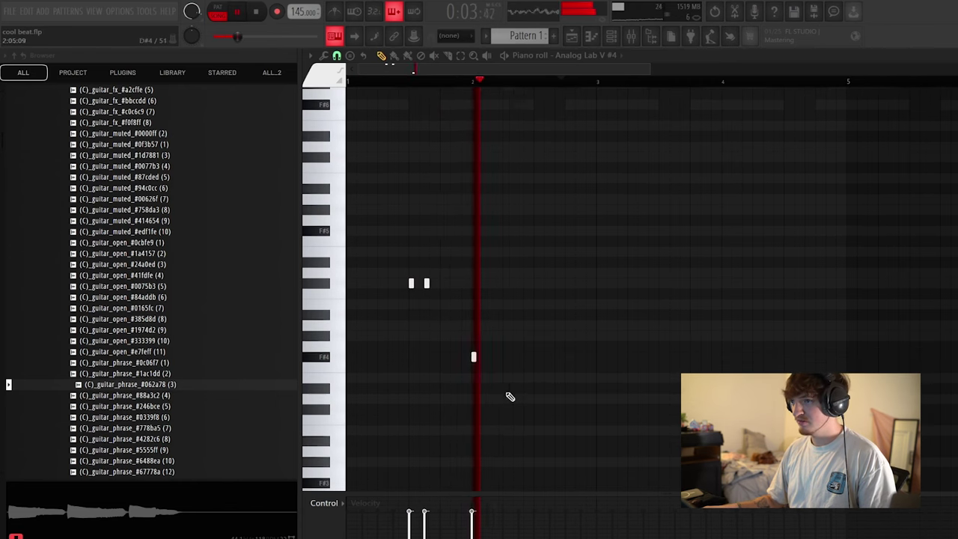
left_click(568, 356)
left_click(584, 334)
key("space")
key("space")
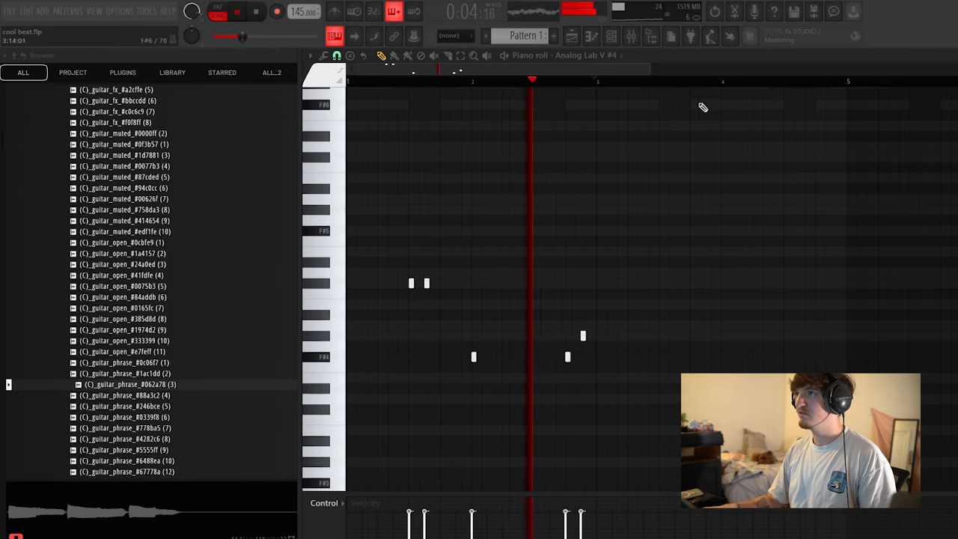
Add a LABS instrument with the Soft Piano preset and bring up its piano roll.
right_click(561, 31)
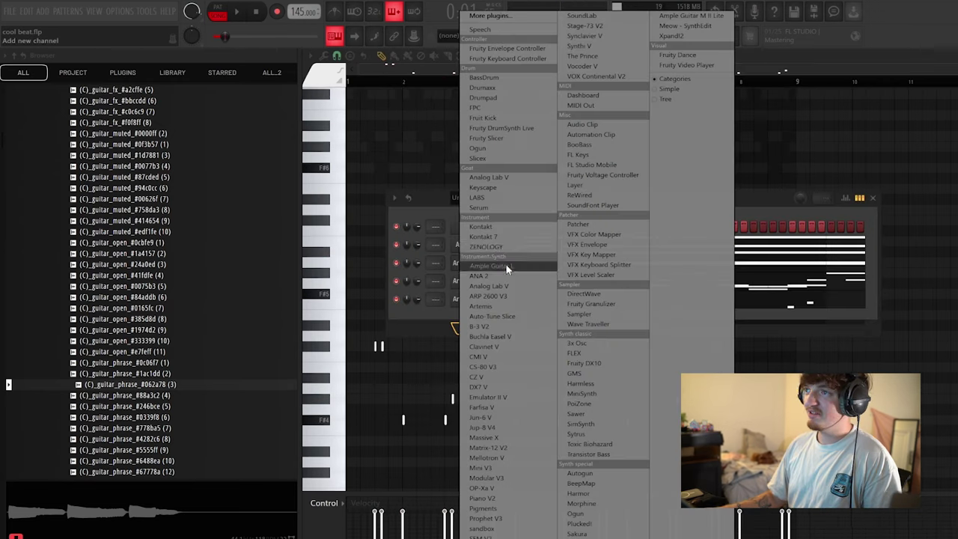
left_click(487, 197)
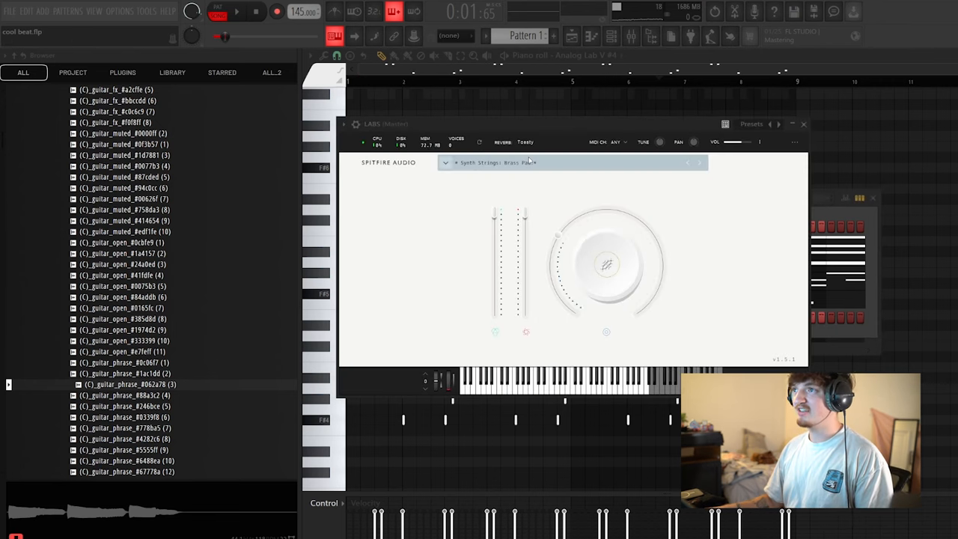
left_click(530, 162)
double_click(599, 236)
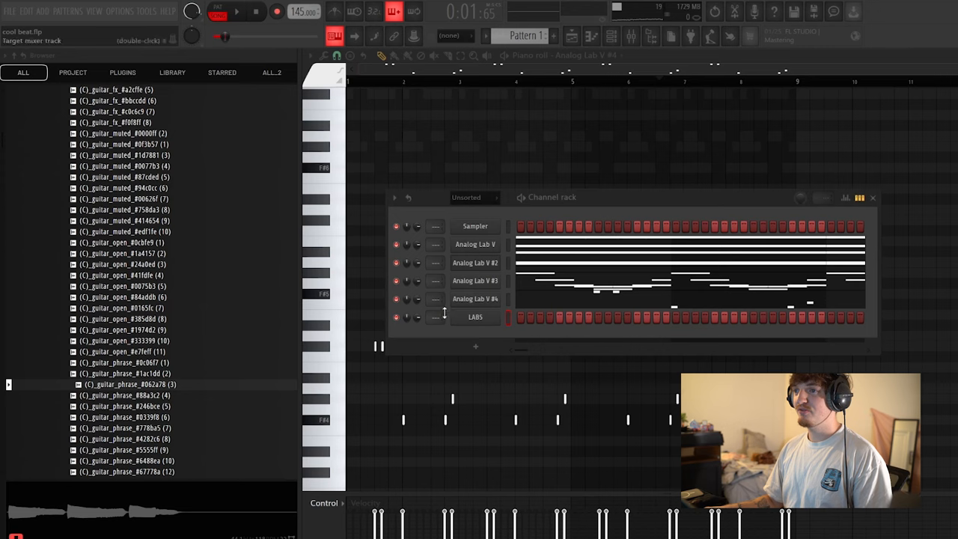
right_click(474, 317)
left_click(520, 314)
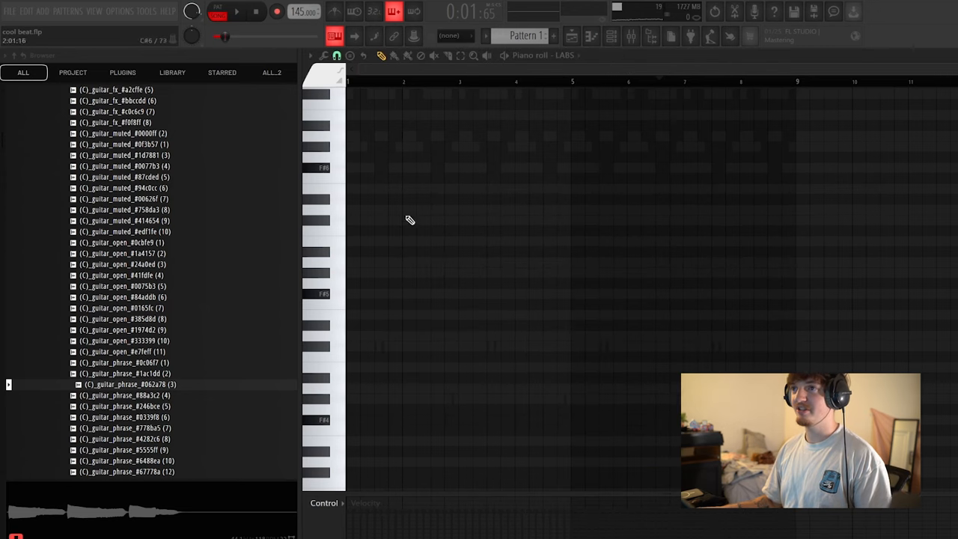
scroll(410, 219, "up", 3)
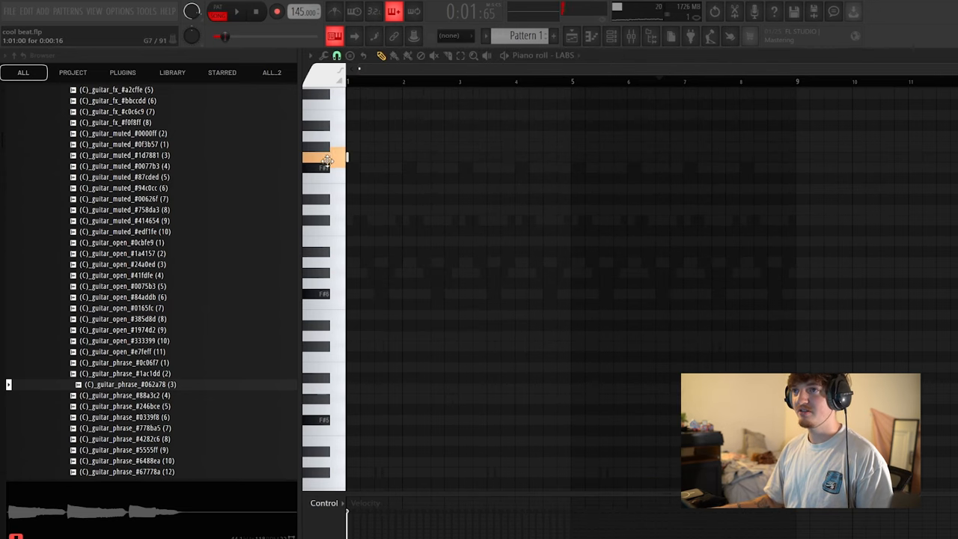
Draw a two-bar F# note, shift its octave, and add a C#6 note in bar two.
left_click_drag(350, 168, 458, 173)
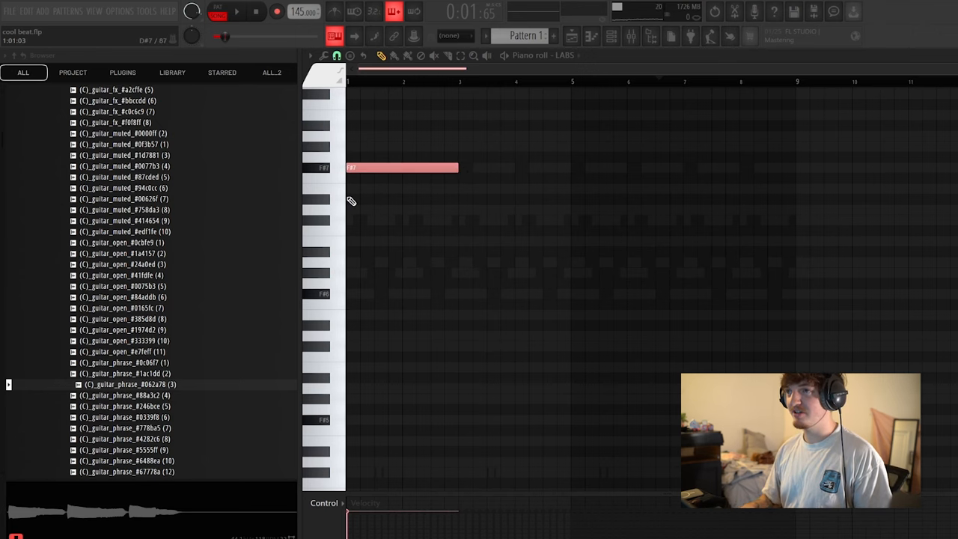
key("Down")
key("Down")
key("Up")
key("space")
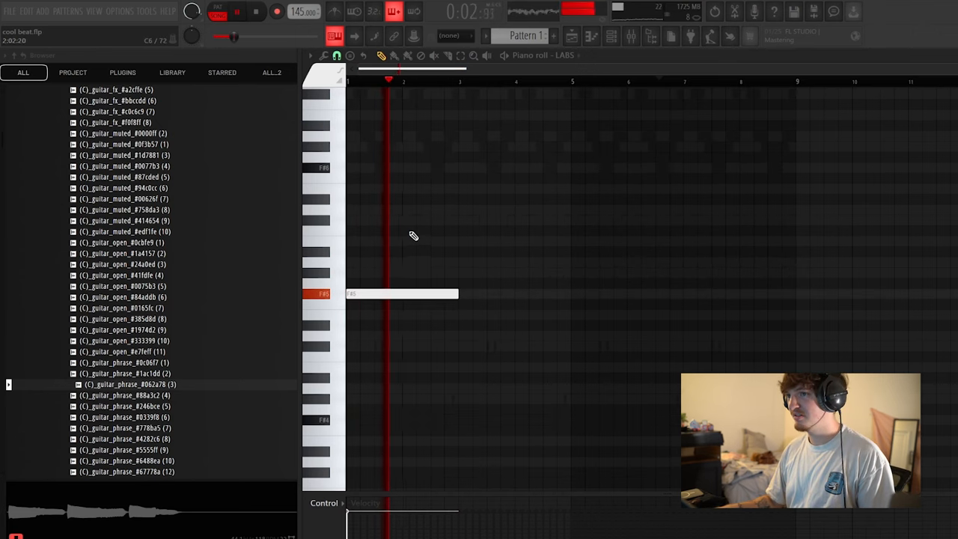
left_click(408, 220)
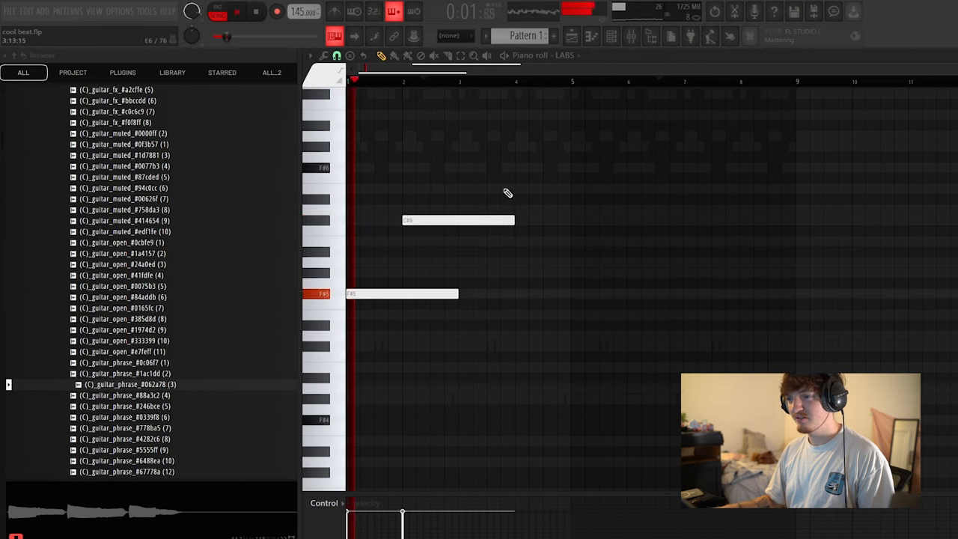
Add a higher note in bar three and duplicate the melody to fill eight bars.
key("ctrl+a")
scroll(449, 314, "up", 3)
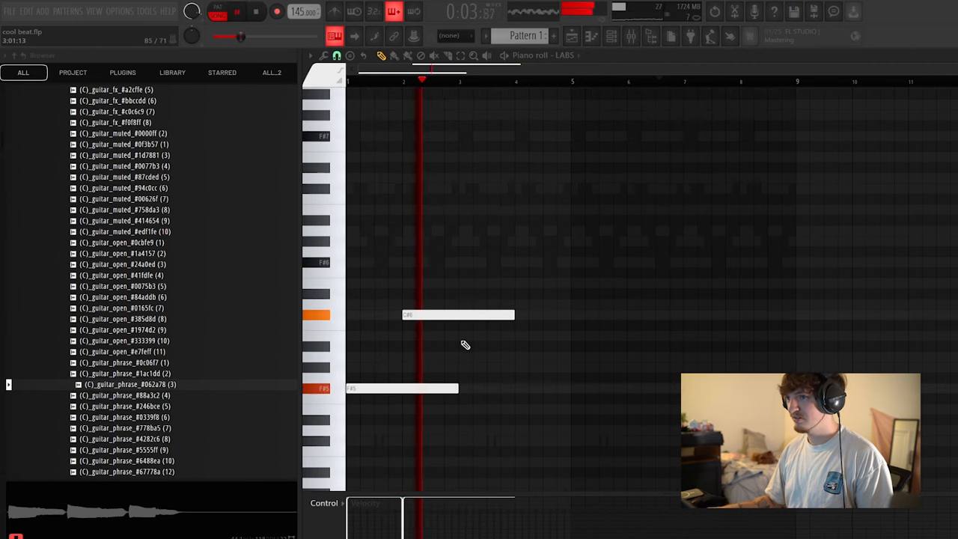
left_click_drag(455, 337, 569, 367)
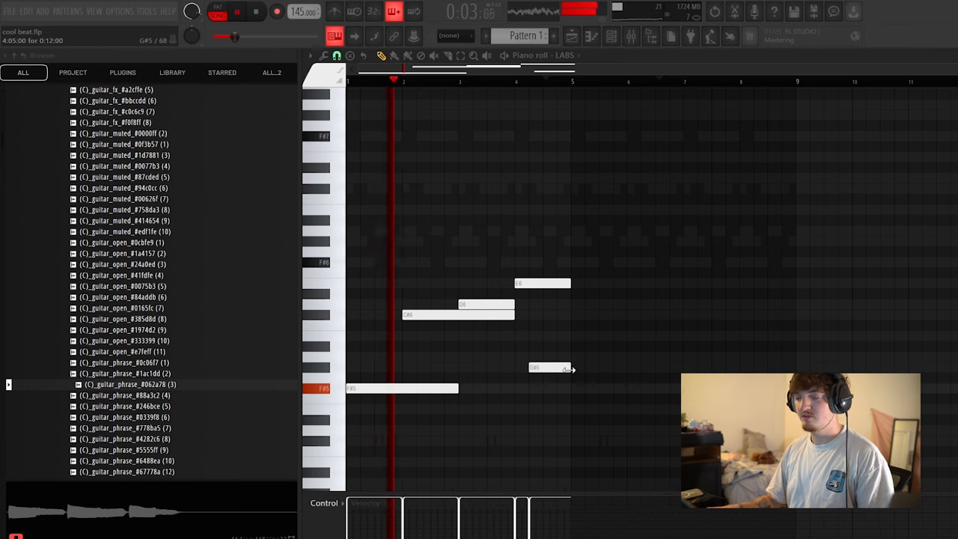
key("ctrl+a")
key("ctrl+b")
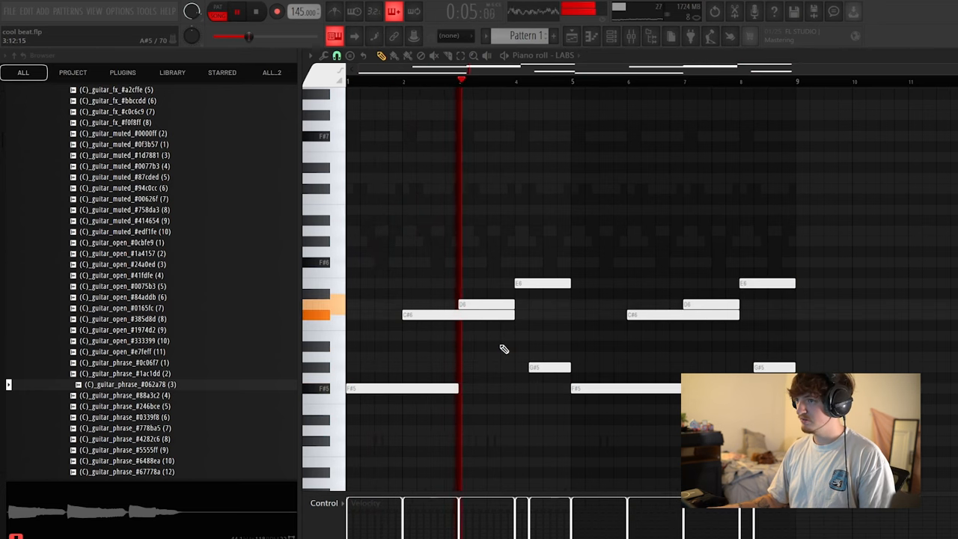
scroll(525, 352, "down", 3)
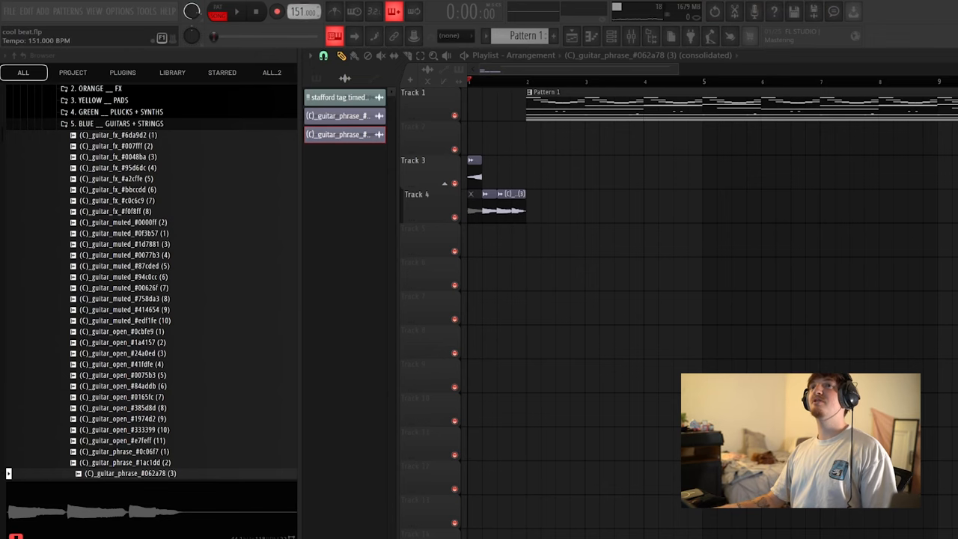
key("space")
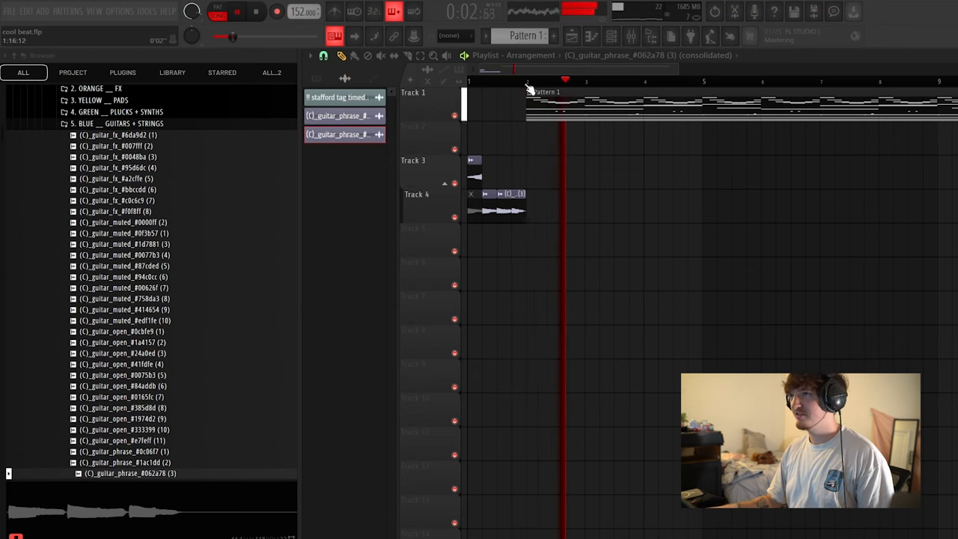
scroll(530, 90, "down", 3)
scroll(530, 90, "down", 2)
key("space")
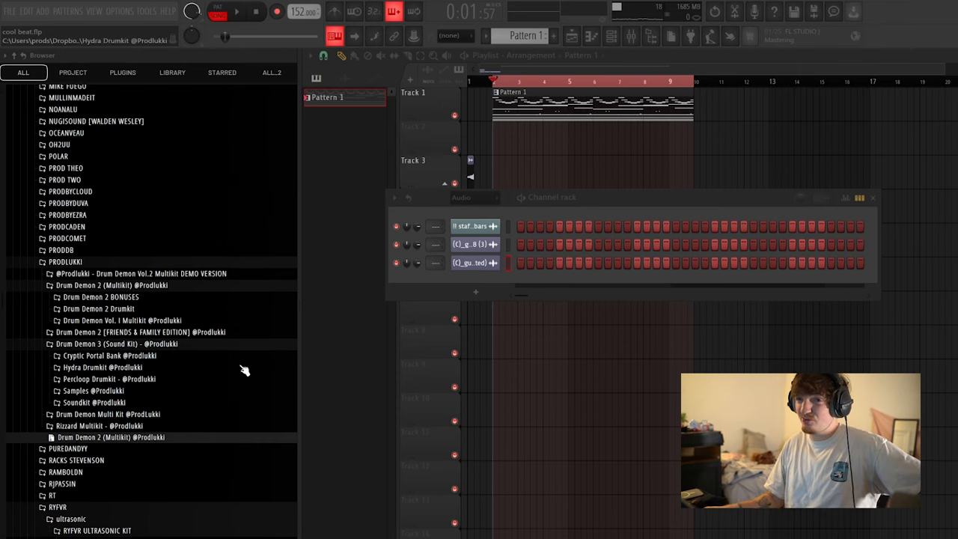
Expand the Hydra Drumkit 808 folder and the Drum Demon 2 kit's 808 folder in the Browser.
left_click(124, 372)
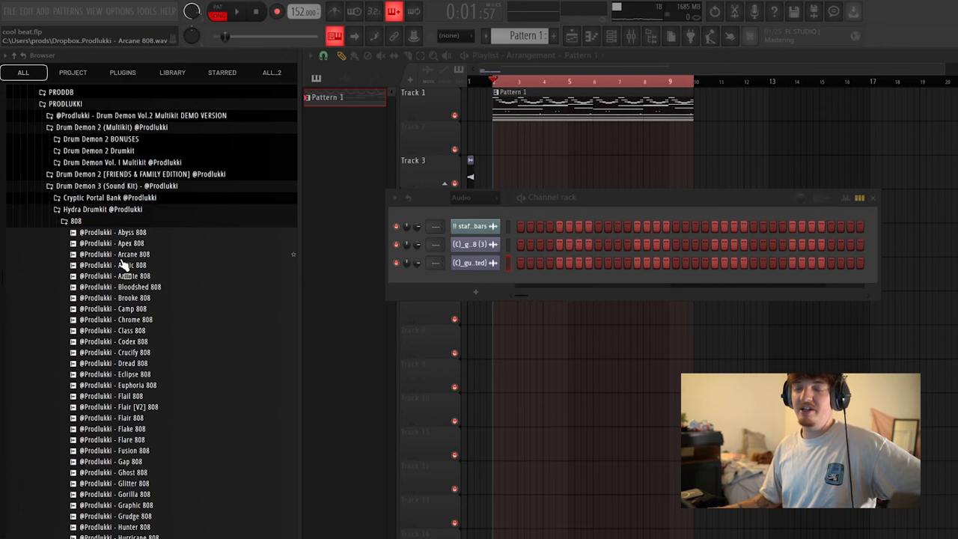
scroll(152, 320, "down", 2)
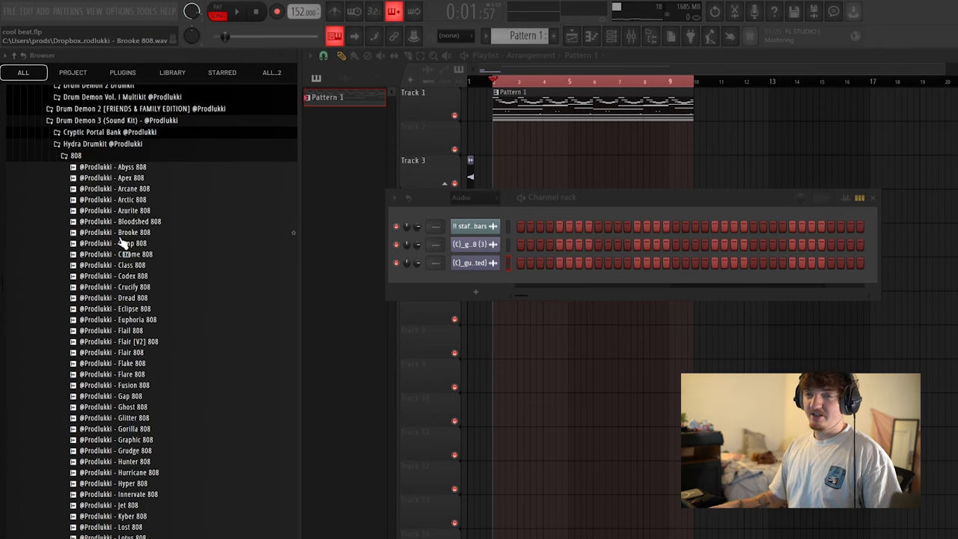
left_click(96, 157)
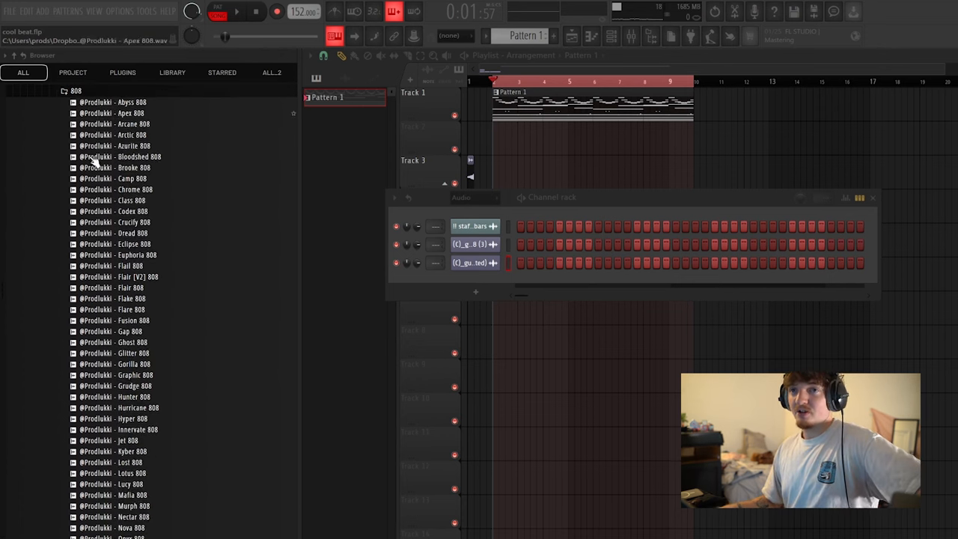
scroll(105, 224, "down", 2)
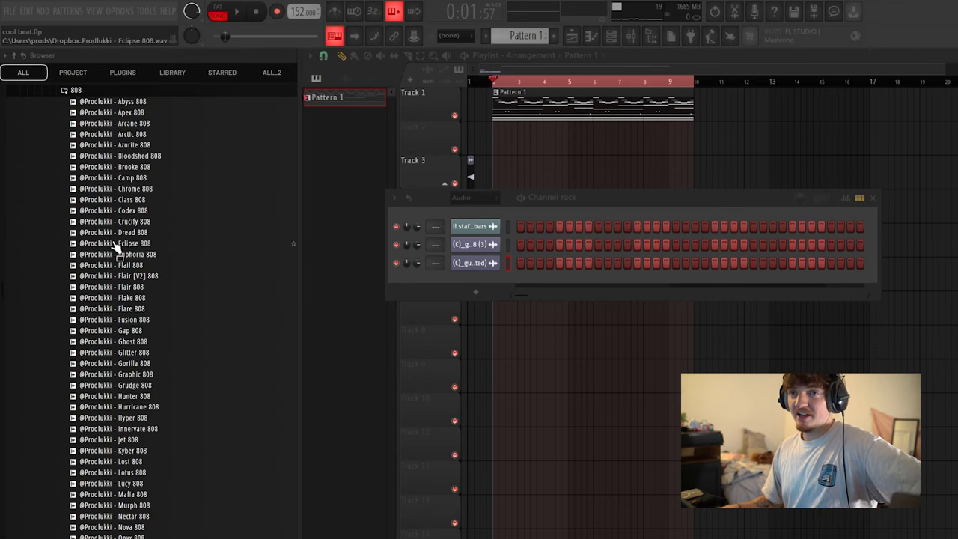
scroll(135, 276, "down", 2)
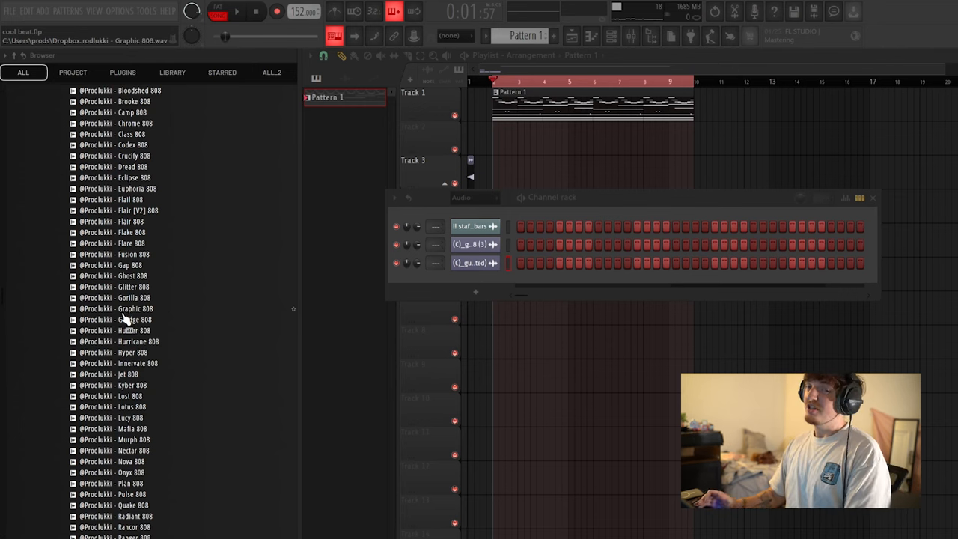
scroll(128, 320, "up", 5)
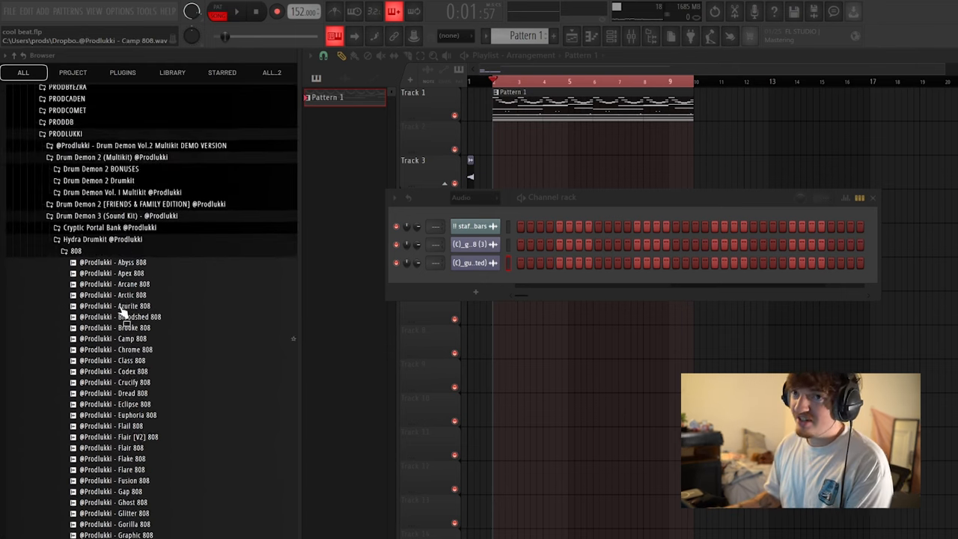
scroll(120, 315, "up", 5)
scroll(112, 311, "up", 3)
scroll(107, 310, "down", 2)
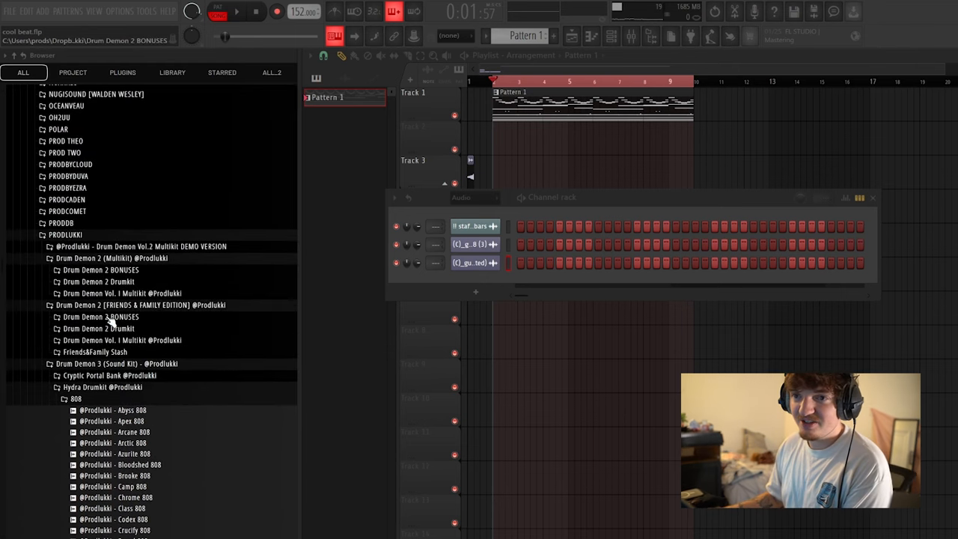
left_click(111, 332)
left_click(83, 341)
left_click(97, 397)
scroll(97, 337, "down", 5)
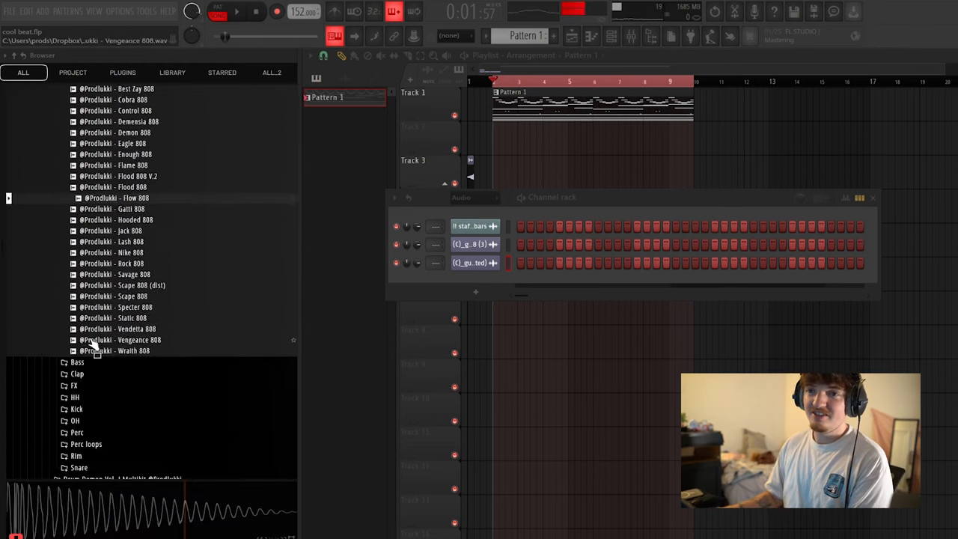
Audition the Savage, Scape, Lash, Hooded and Jack 808 samples.
left_click(99, 269)
left_click(105, 286)
left_click(131, 231)
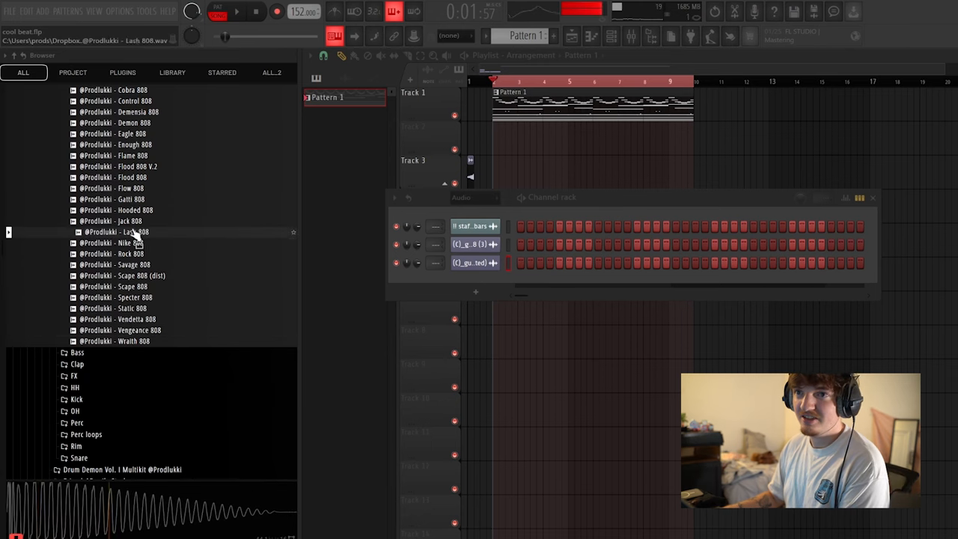
left_click(139, 210)
left_click(133, 221)
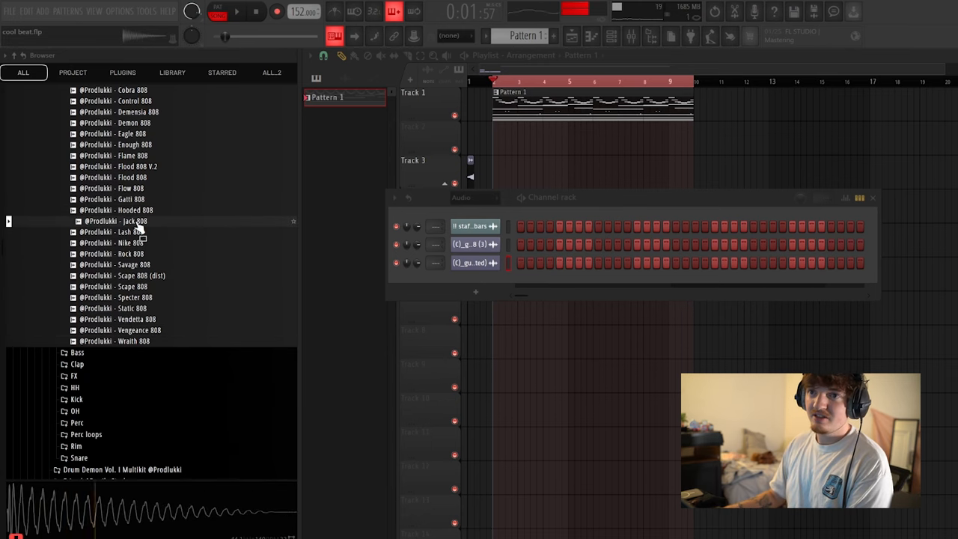
scroll(98, 285, "down", 5)
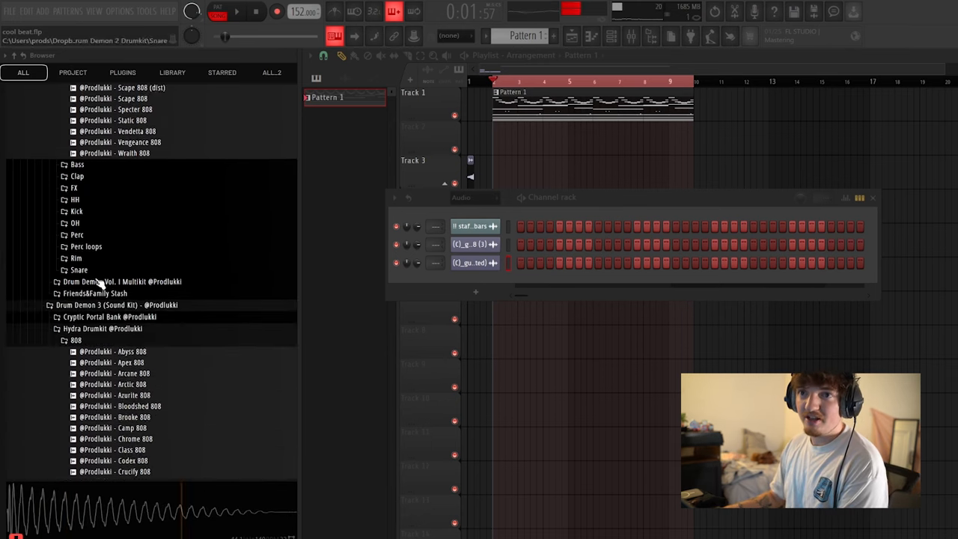
Audition the kit's hi-hats: Scope, Patron, Nexus and Falcon HH.
left_click(79, 205)
left_click(120, 355)
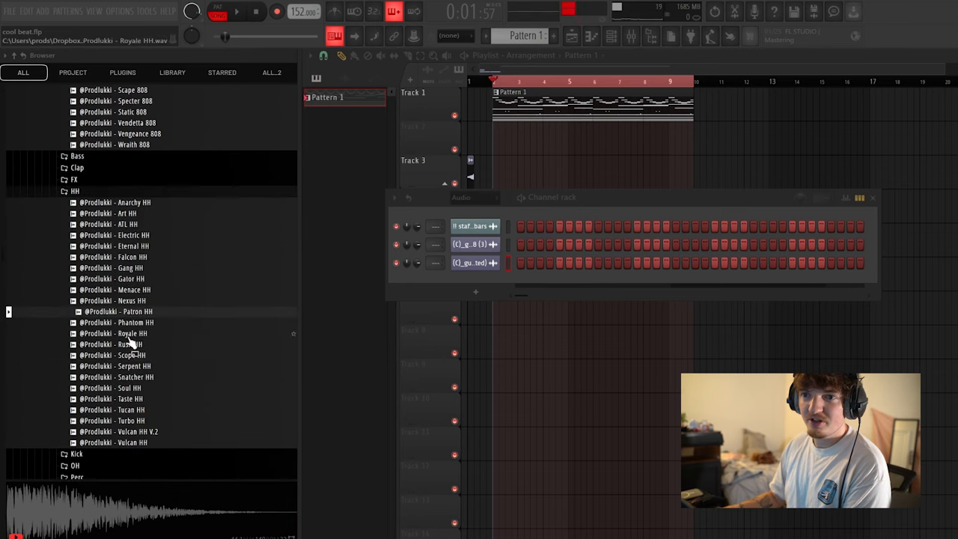
left_click(124, 333)
left_click(141, 311)
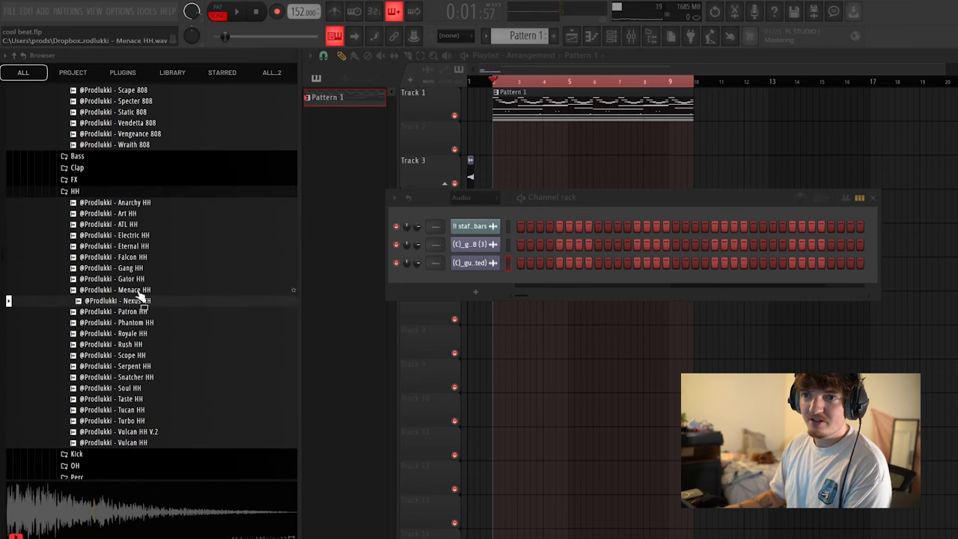
left_click(132, 257)
scroll(133, 261, "up", 5)
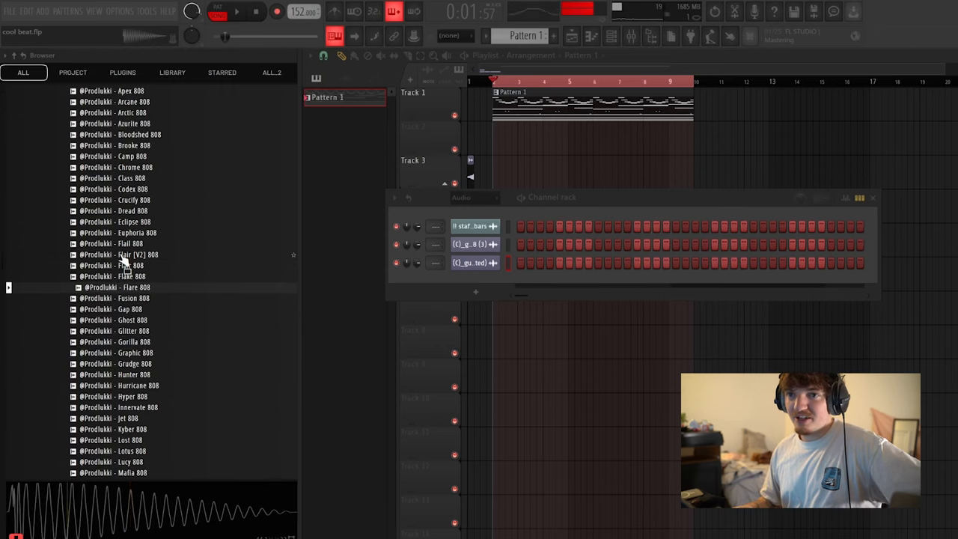
Step through Flare, Glitter and Hunter 808s, settle on Grudge 808 and start dragging it out.
key("Down")
key("Down")
key("Down")
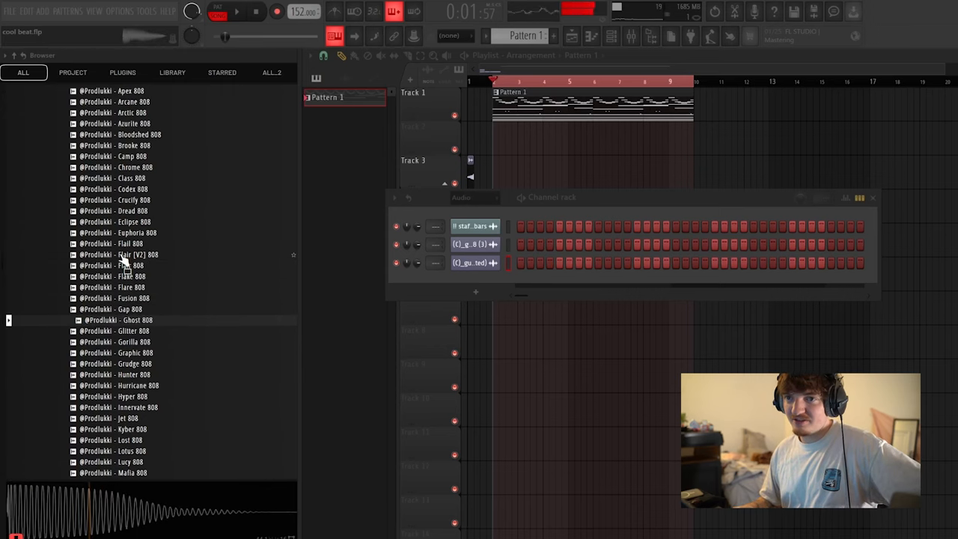
key("Down")
key("Down")
key("Down")
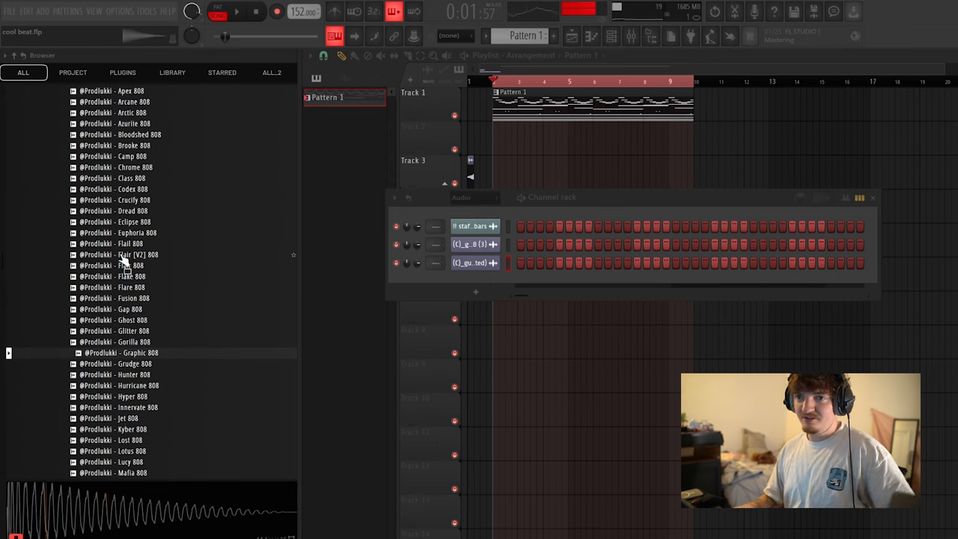
key("Down")
key("Down")
key("Up")
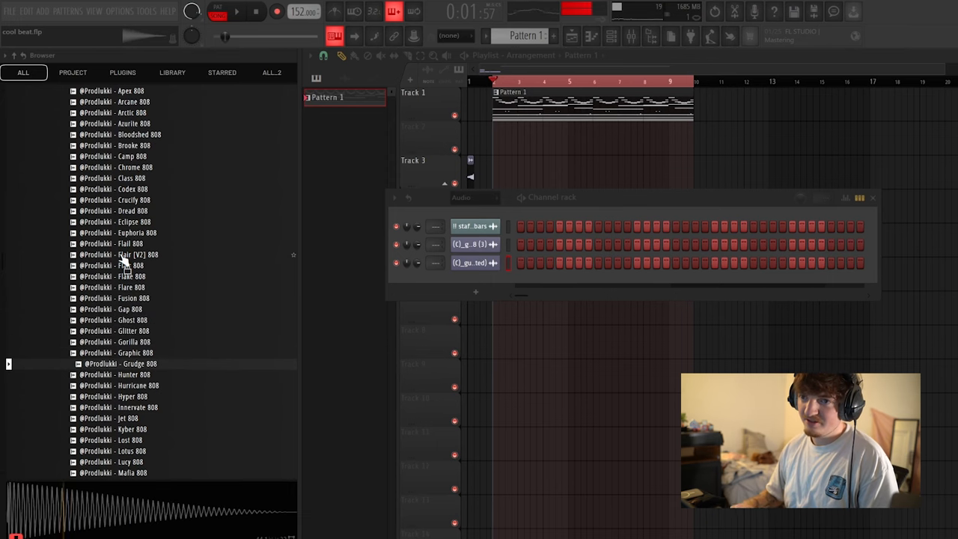
left_click_drag(142, 353, 369, 305)
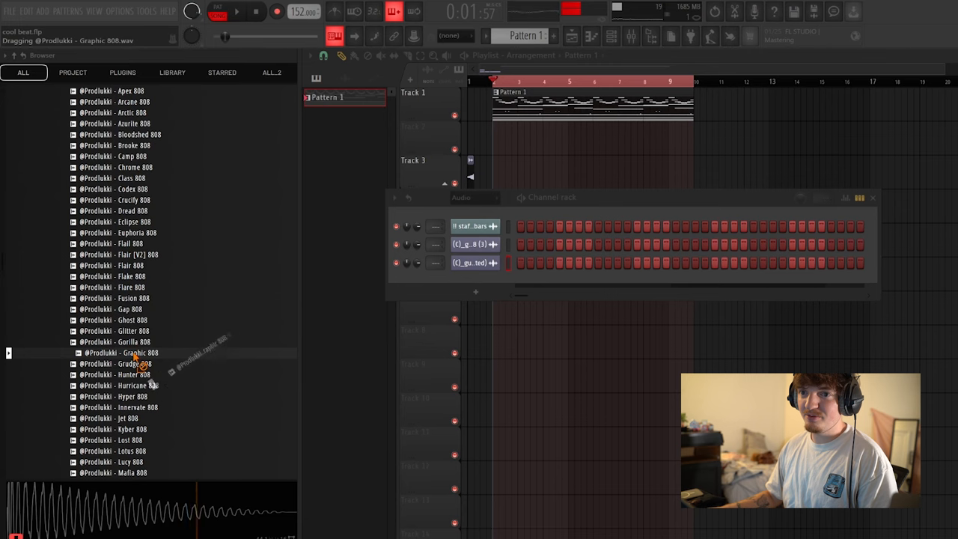
Add Grudge 808 and No Limit HH from the Browser as new channels in the rack.
left_click_drag(135, 364, 220, 363)
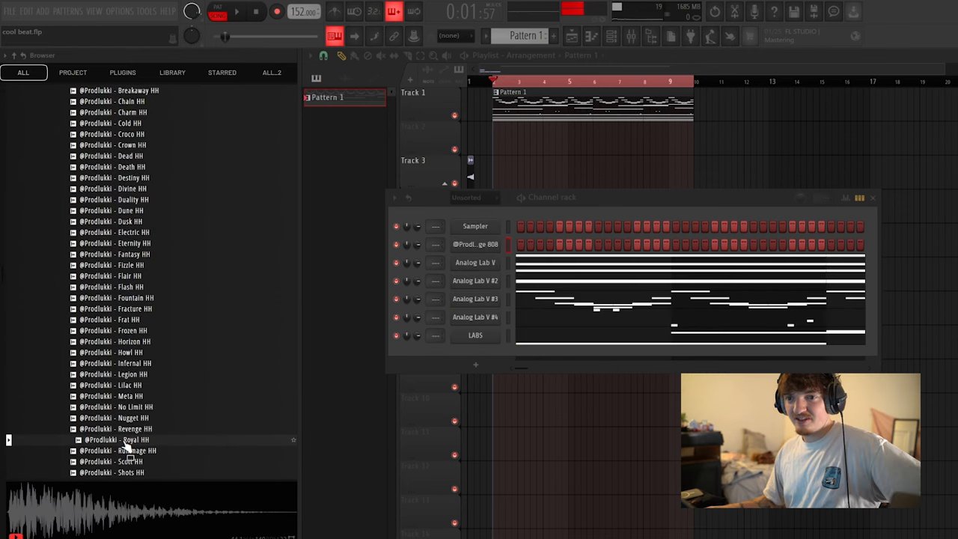
left_click(131, 429)
left_click(135, 407)
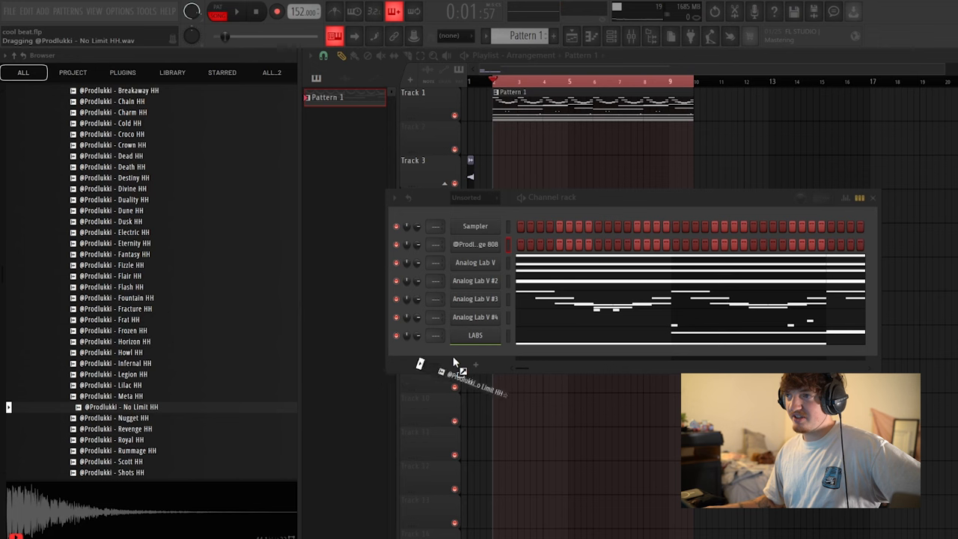
left_click_drag(454, 363, 501, 270)
left_click(479, 262)
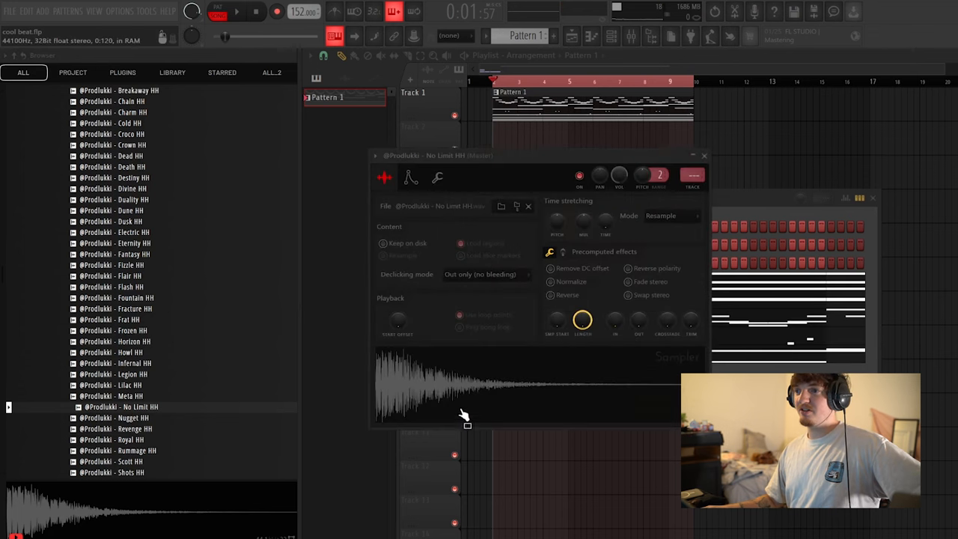
Audition Fountain and Eternity hi-hats, then snares, settling on Sample Snare.
left_click(135, 298)
left_click(133, 243)
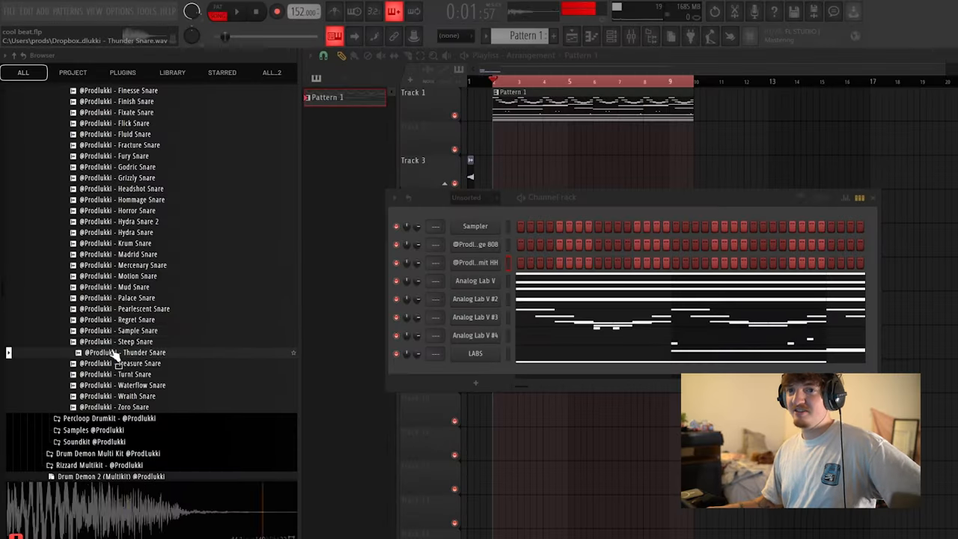
left_click(118, 331)
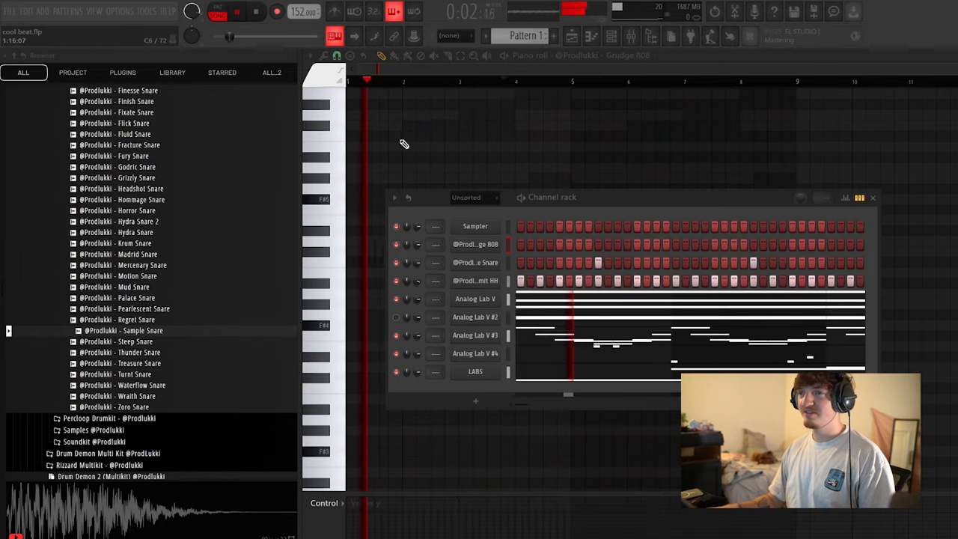
Place two F#5 Grudge 808 notes, shortening the second, with playback running.
key("Escape")
left_click(358, 200)
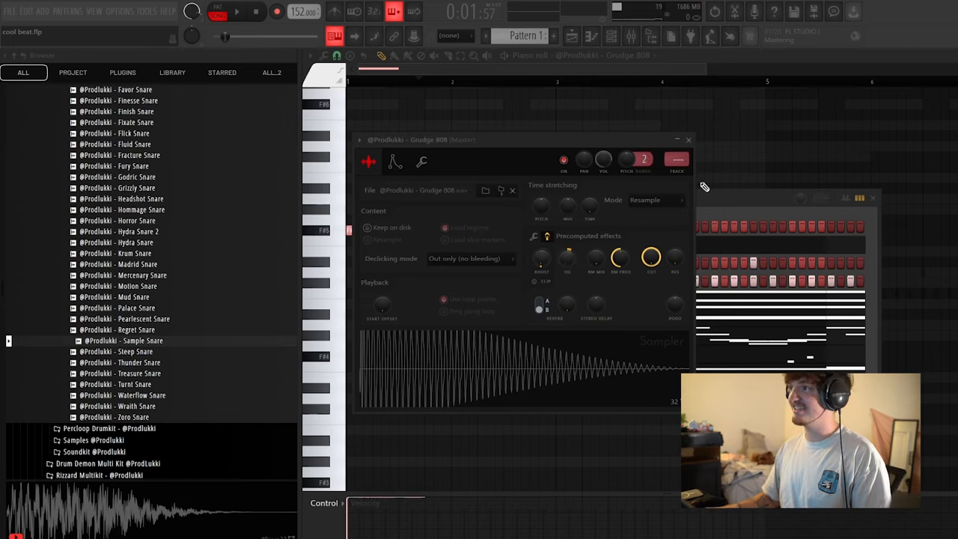
key("Escape")
key("Escape")
key("space")
left_click(427, 230)
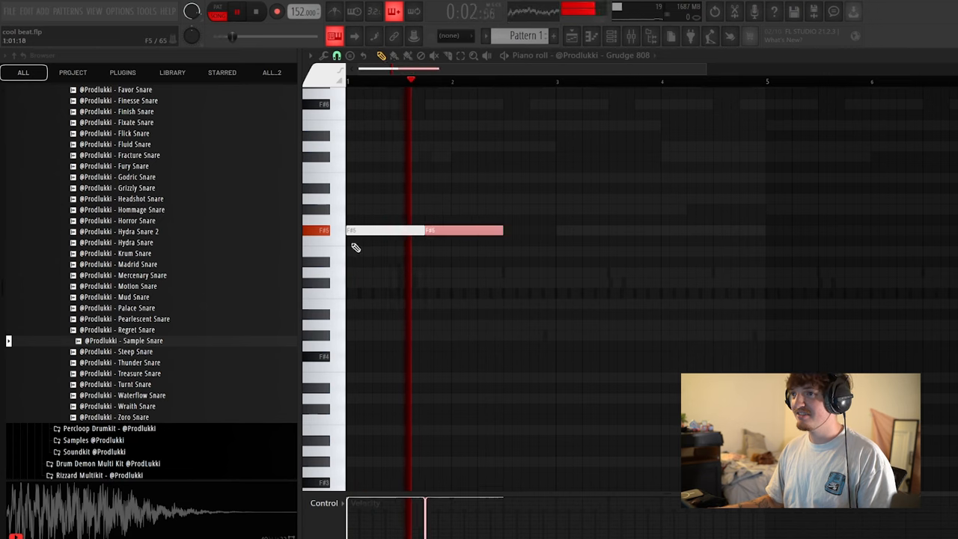
mouse_move(502, 230)
left_mouse_down()
mouse_move(490, 229)
mouse_move(556, 231)
left_mouse_up()
Add a tiny C6 accent blip, trim the second F#5 and duplicate the notes rightward with Ctrl+B.
left_click(530, 155)
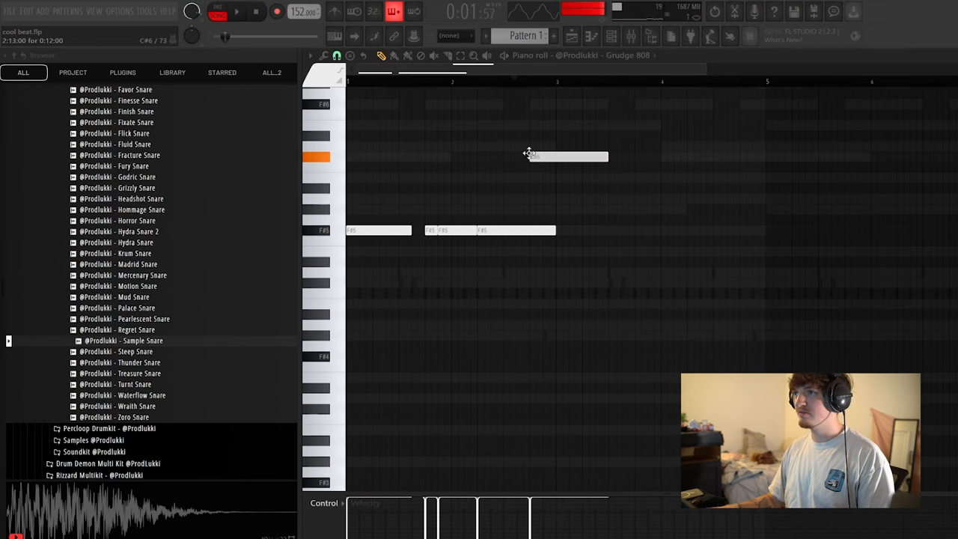
mouse_move(602, 156)
left_mouse_down()
mouse_move(539, 157)
mouse_move(556, 157)
left_mouse_up()
left_click_drag(555, 231, 530, 232)
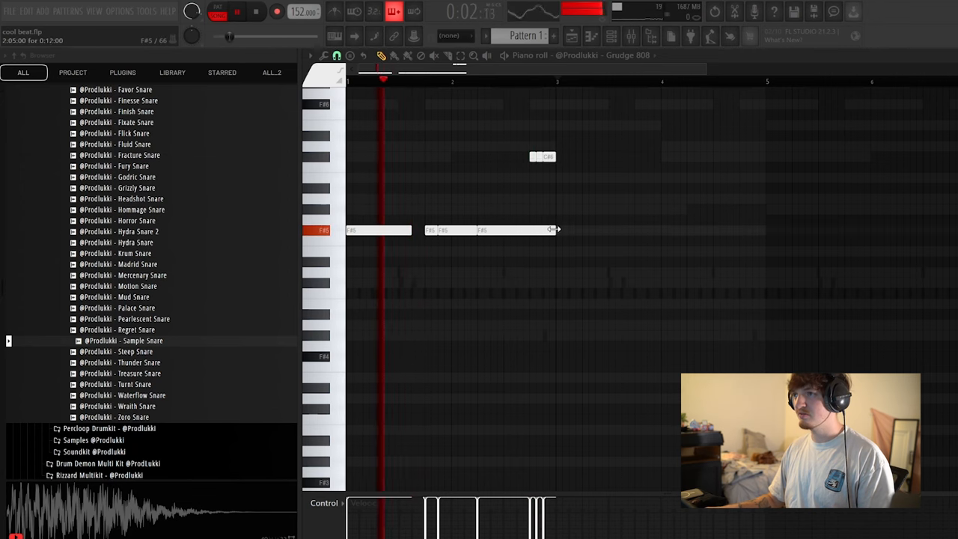
key("ctrl+b")
left_click(576, 255)
scroll(464, 300, "up", 2)
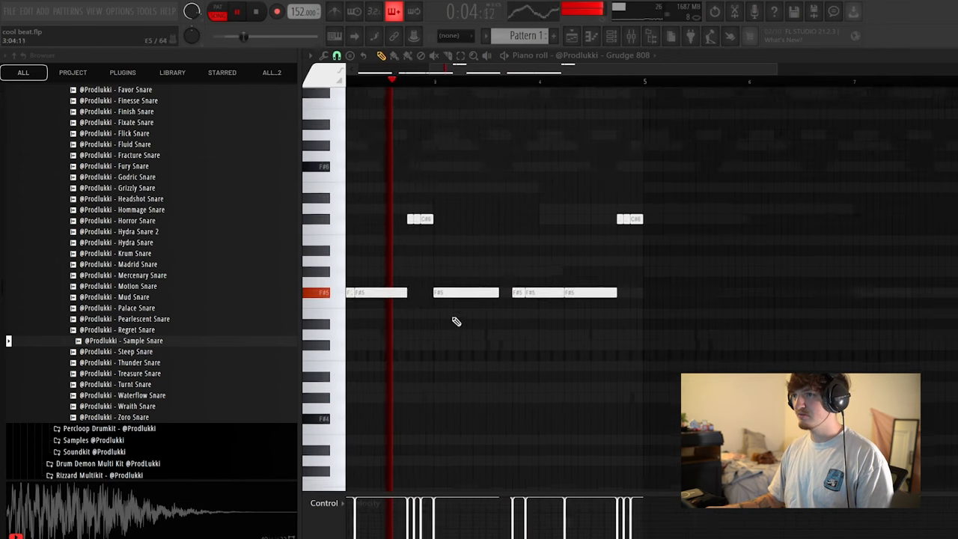
Trim the third F#5 note's start and duplicate the pattern again across the bars.
left_click_drag(492, 294, 512, 295)
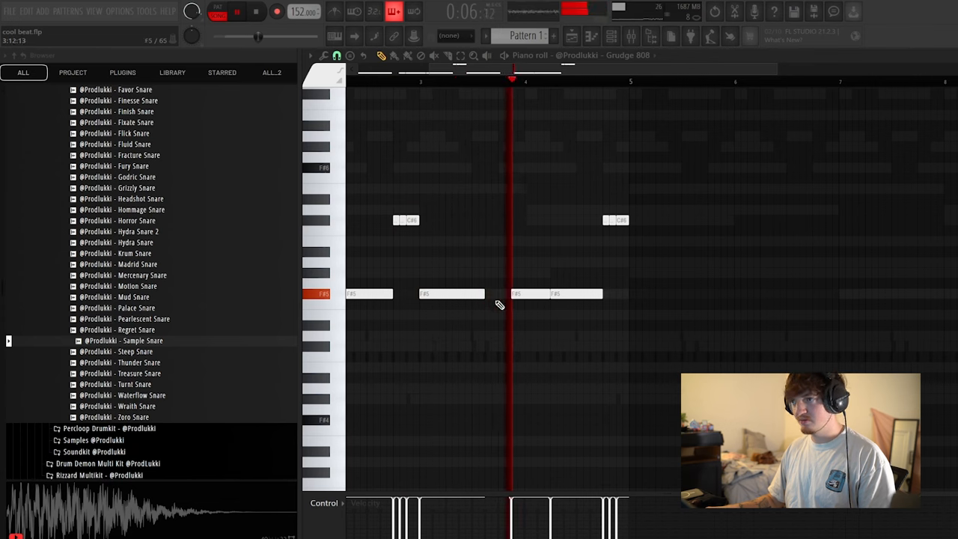
key("ctrl+b")
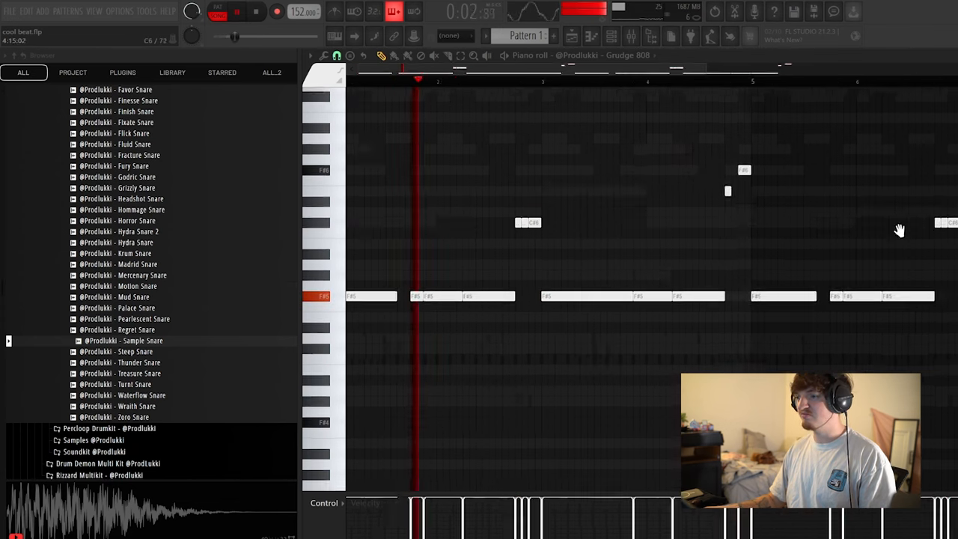
left_click(652, 173)
key("ctrl+d")
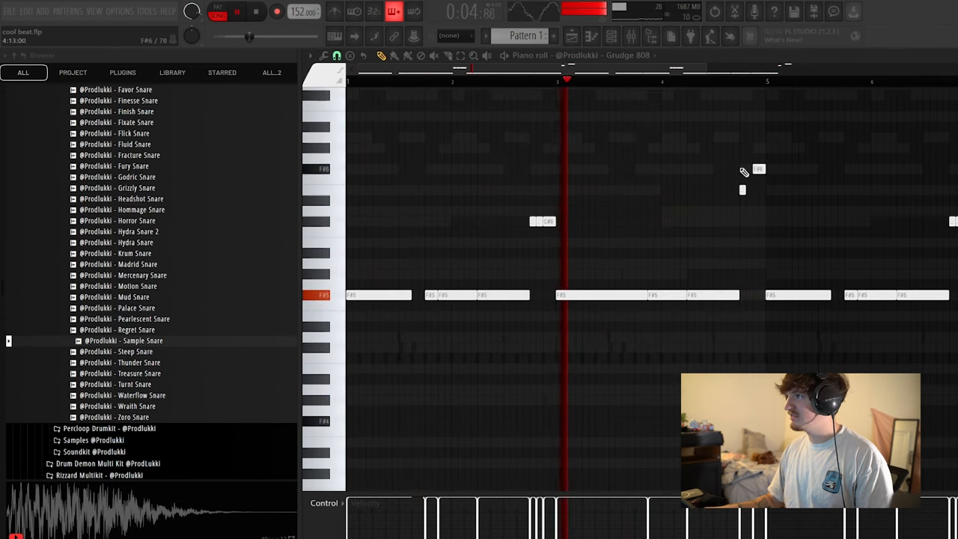
Place high F#6 accent notes and check their properties in the later bars.
left_click(601, 168)
left_click(615, 168)
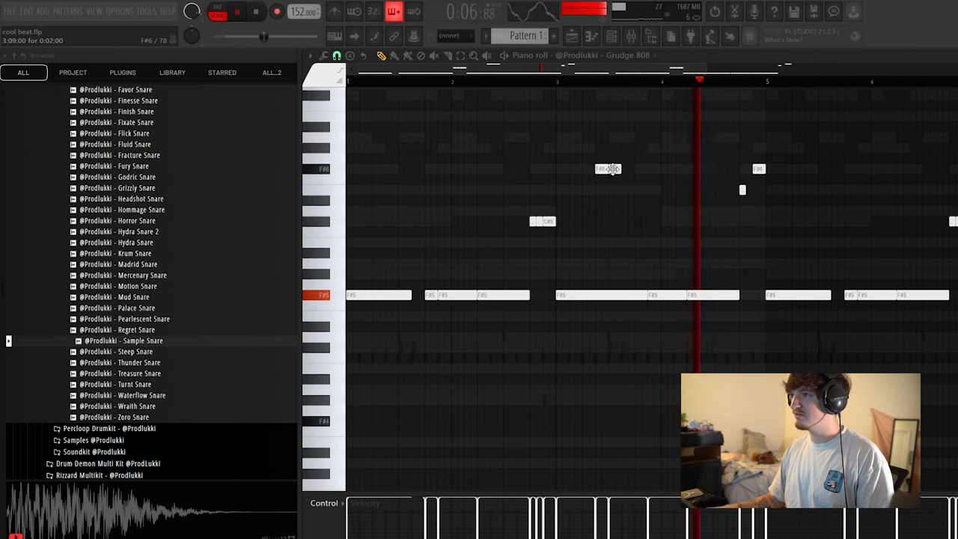
double_click(614, 168)
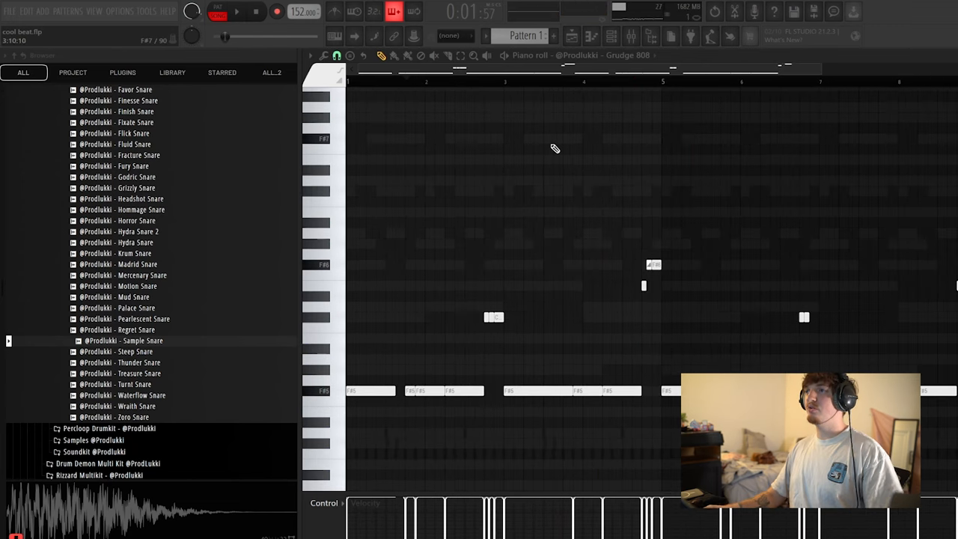
left_click_drag(641, 200, 569, 90)
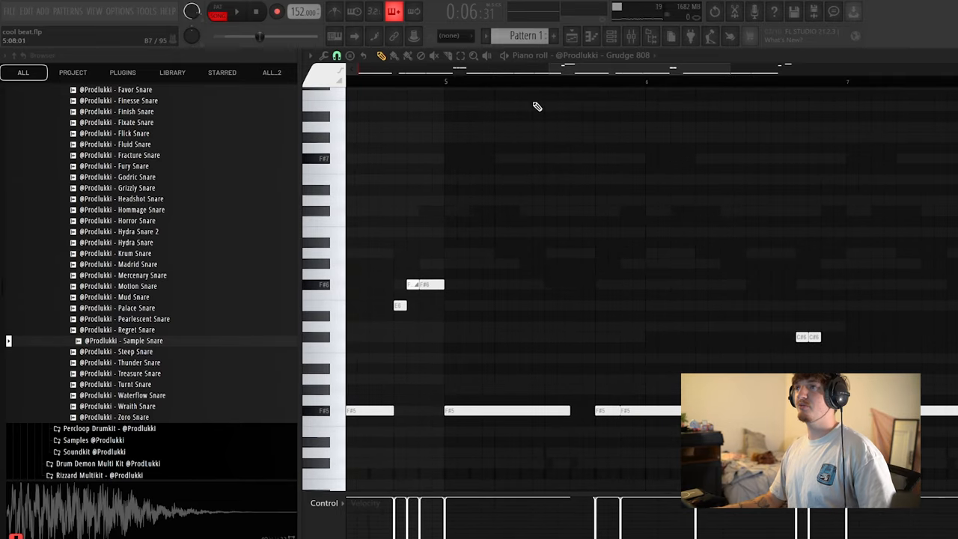
scroll(531, 112, "down", 4)
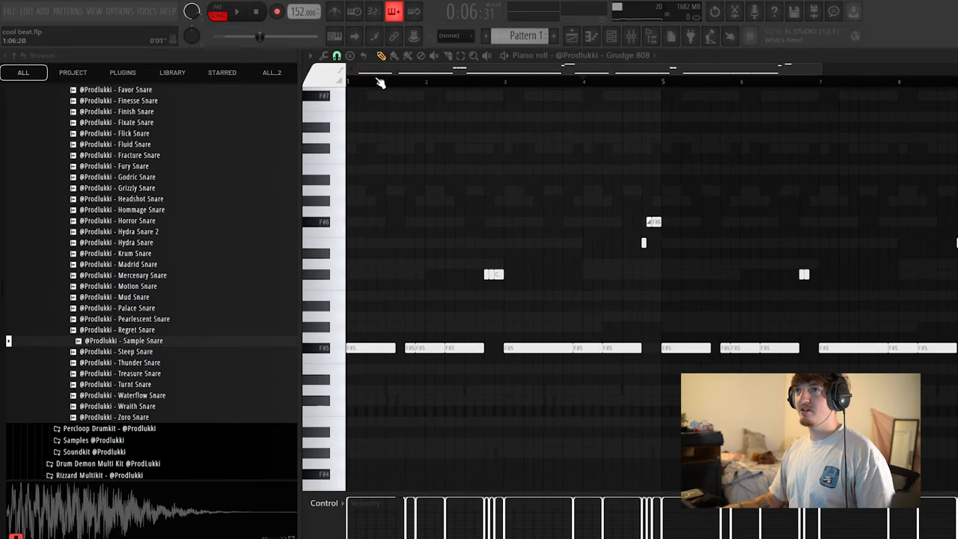
key("space")
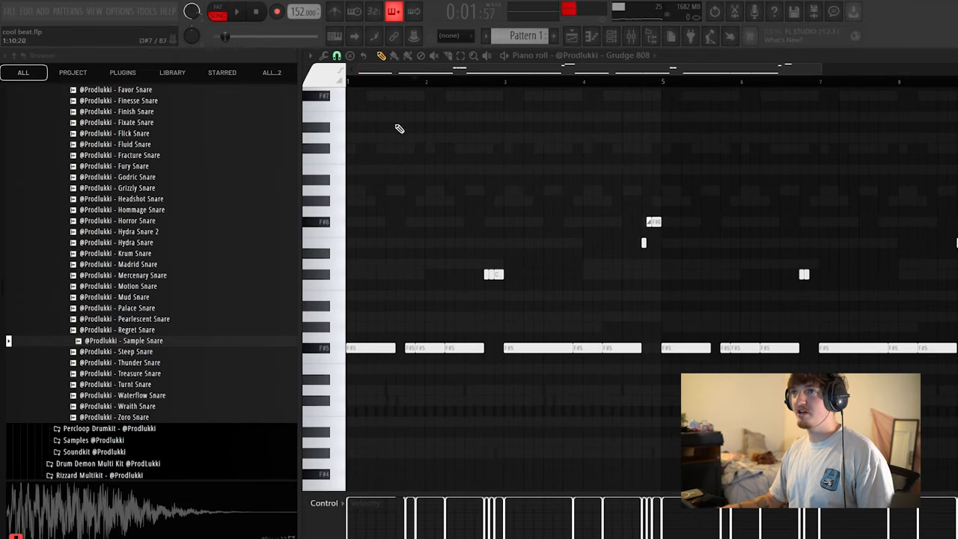
scroll(393, 90, "up", 2)
scroll(393, 90, "up", 2)
scroll(413, 291, "up", 1)
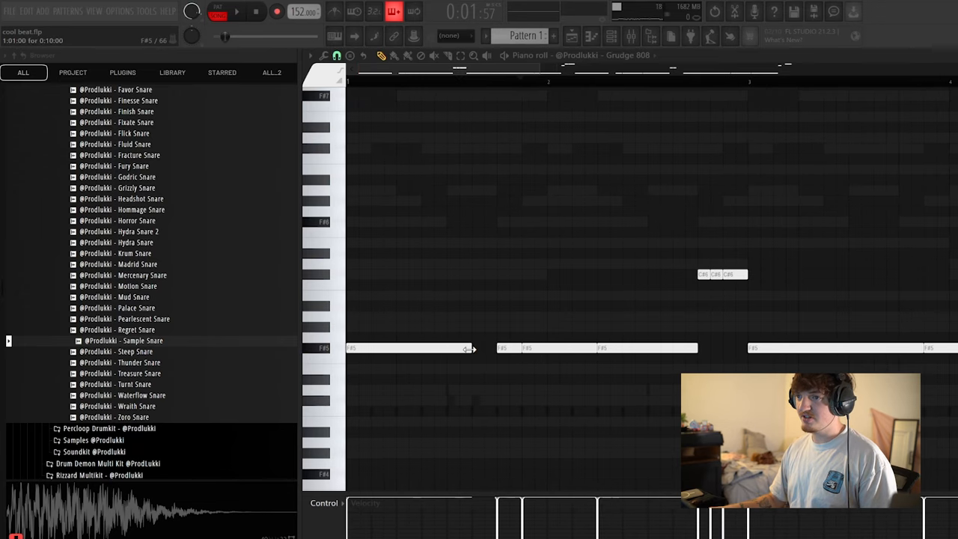
Audition the first F#5 note longer then restore it, and remove a stray extra note.
key("space")
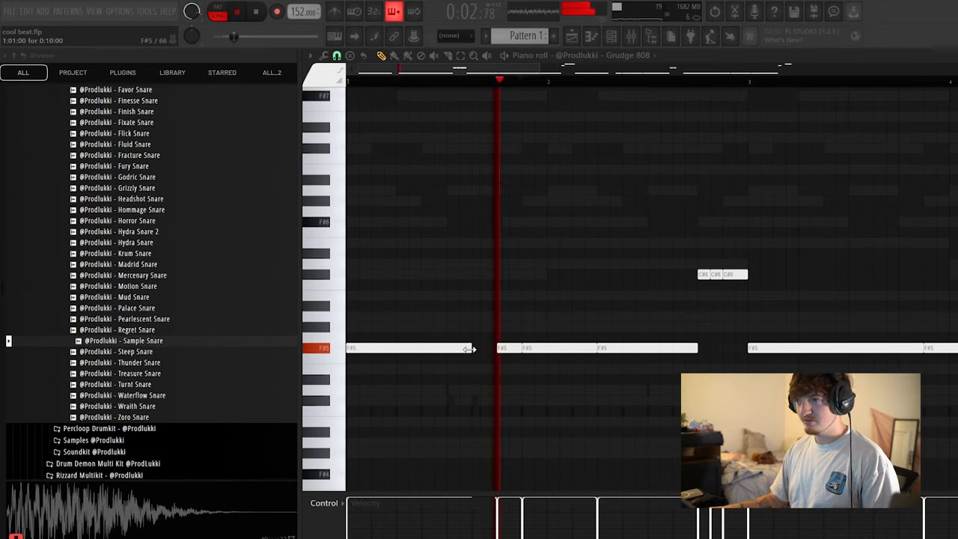
key("space")
left_click_drag(472, 349, 492, 349)
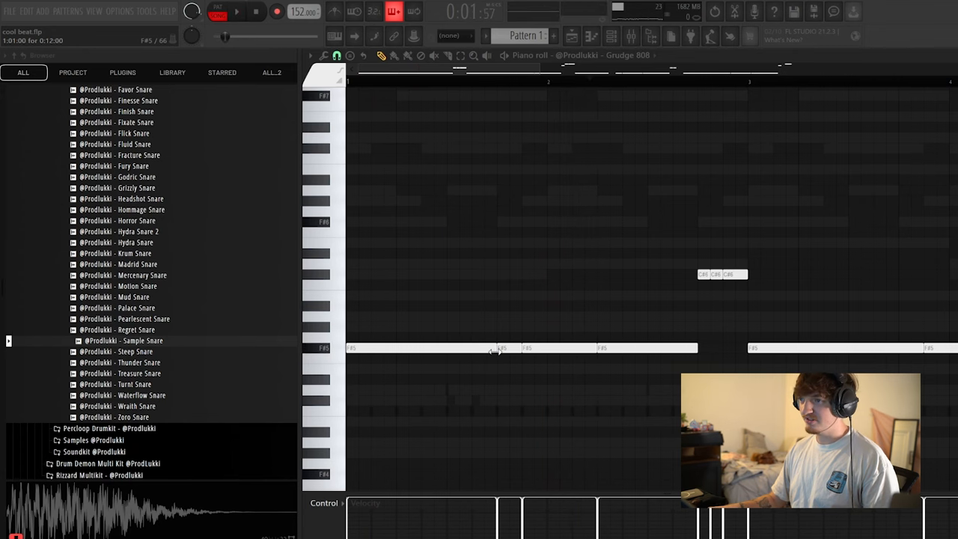
key("space")
left_click_drag(493, 349, 473, 350)
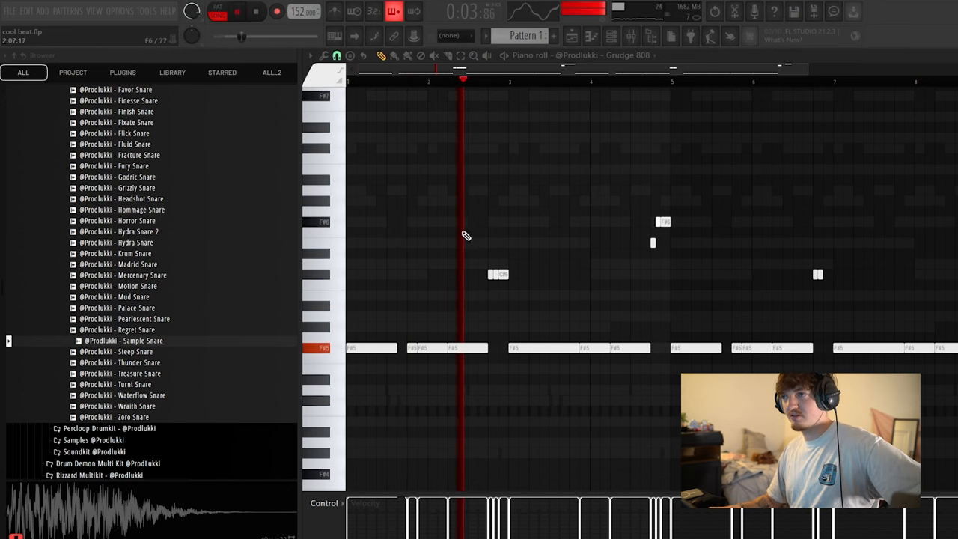
scroll(480, 285, "up", 2)
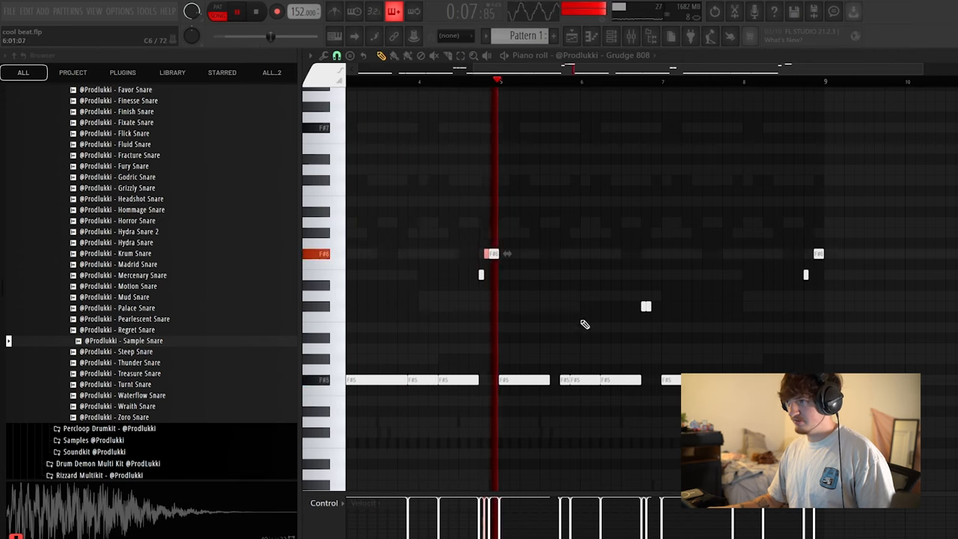
left_click(658, 305)
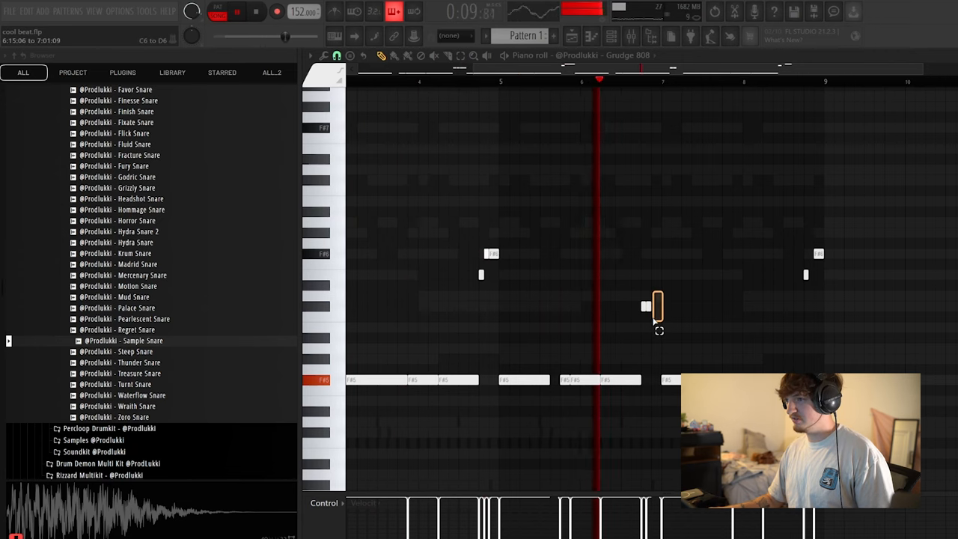
right_click(658, 307)
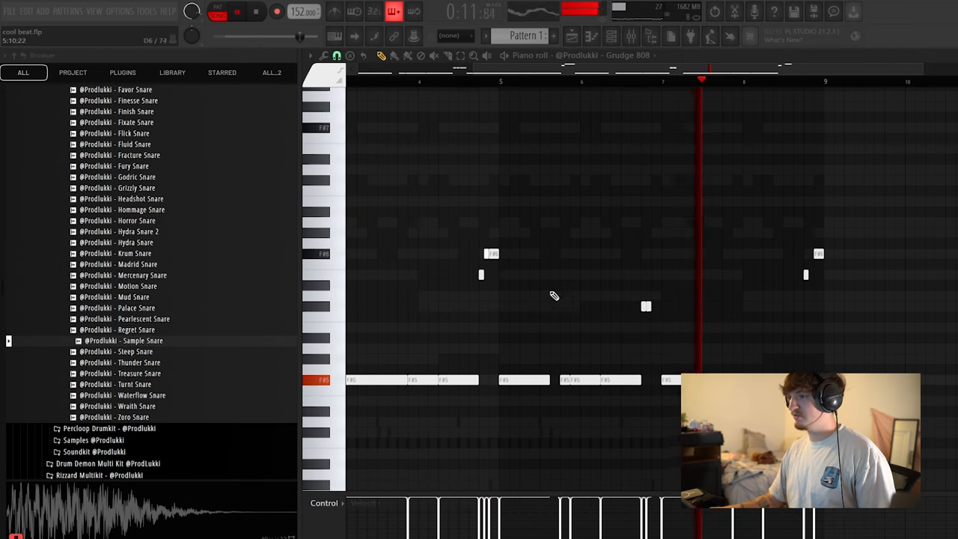
scroll(554, 295, "down", 2)
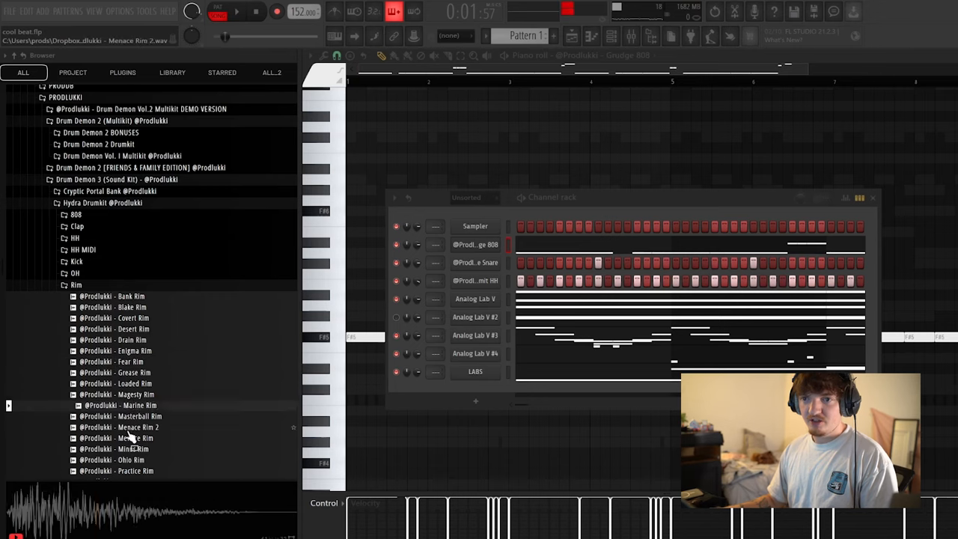
Load Magesty Rim from the Browser as a new channel and close the channel overview.
left_click(138, 405)
left_click_drag(496, 254, 496, 263)
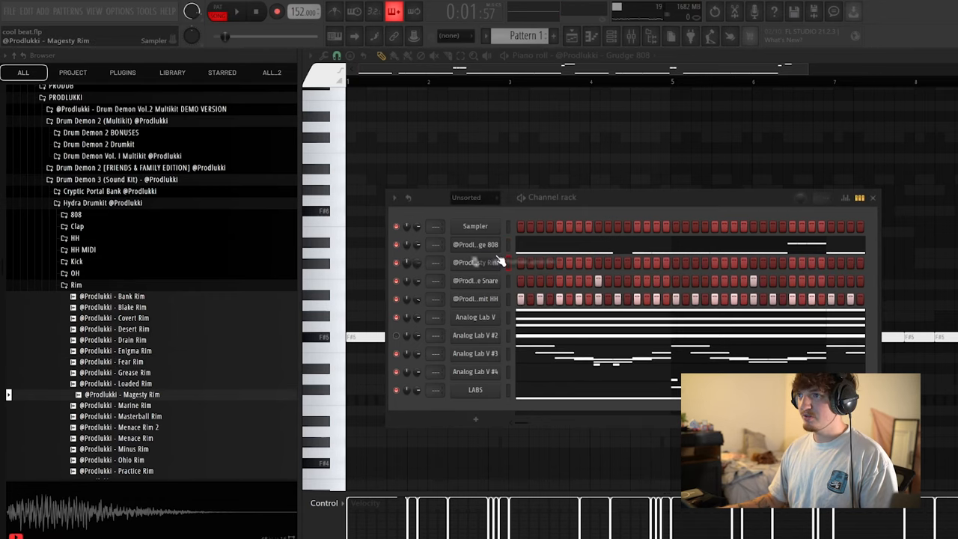
right_click(479, 262)
left_click(524, 258)
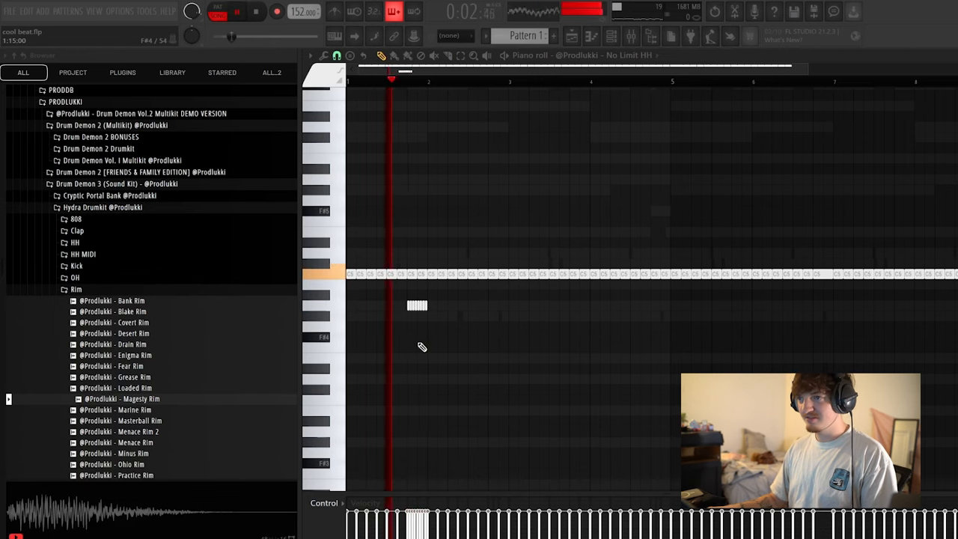
Place G4 accent notes under the hats and duplicate the first half into the second.
left_click(499, 329)
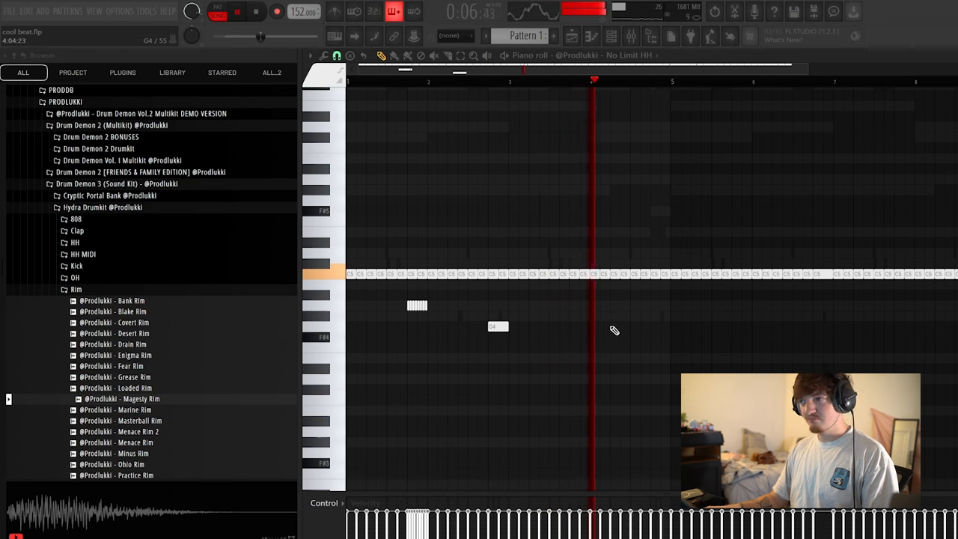
left_click(624, 327)
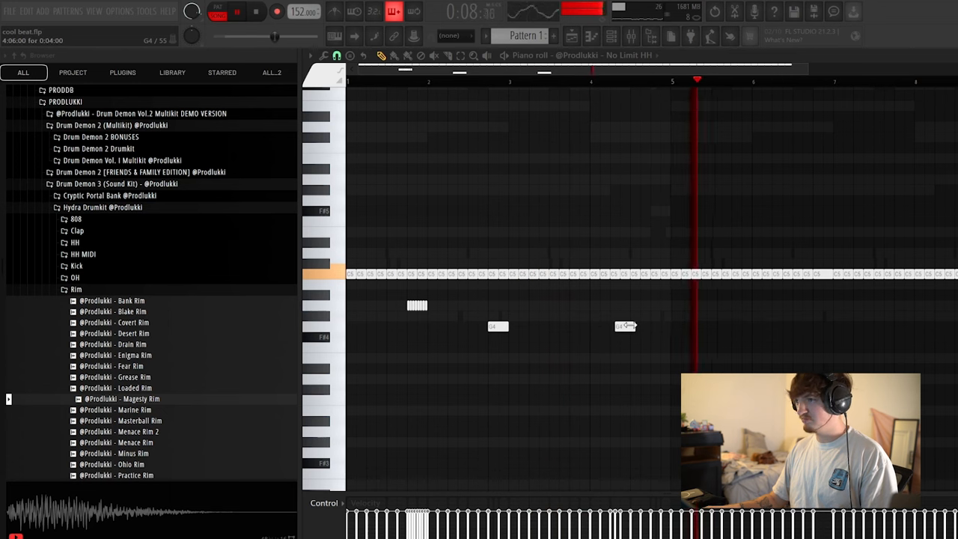
left_click_drag(625, 327, 618, 327)
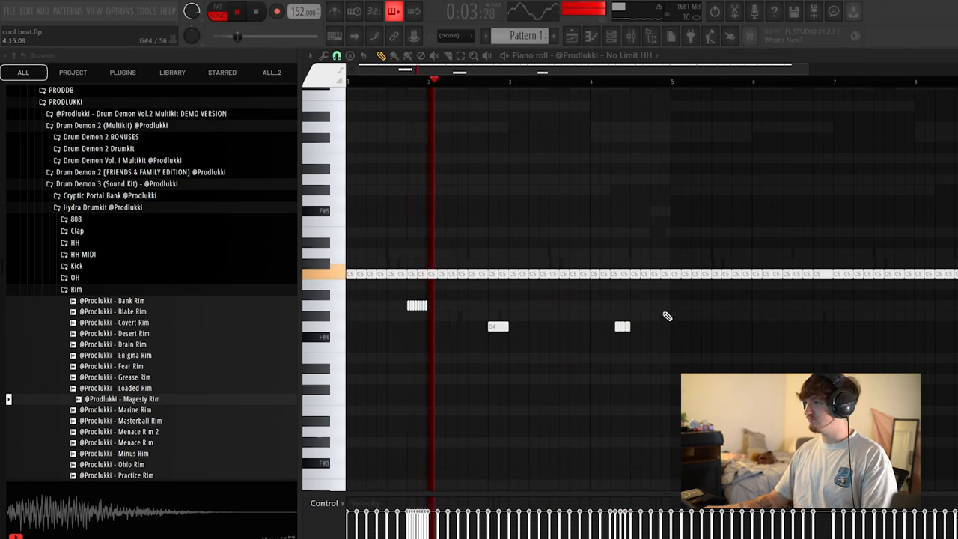
left_click_drag(659, 270, 951, 277)
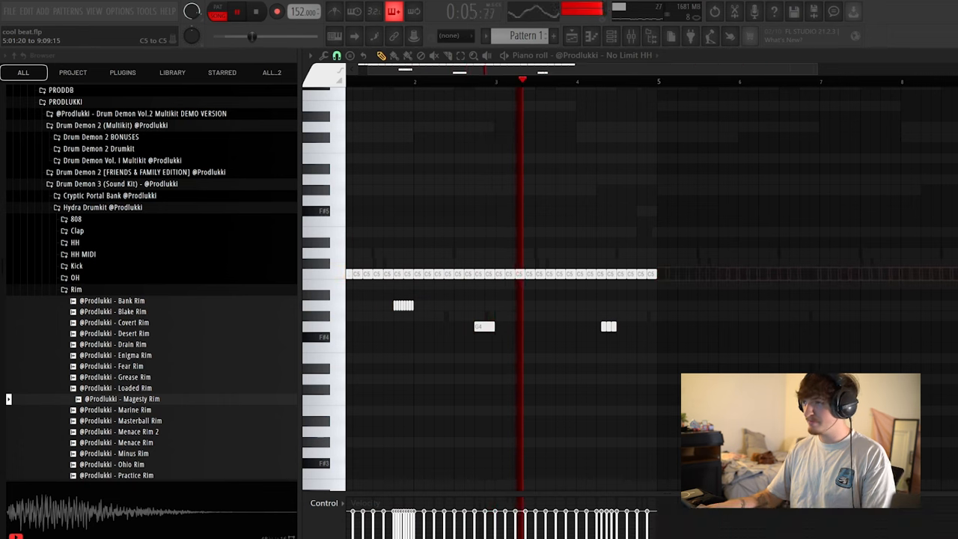
key("ctrl+b")
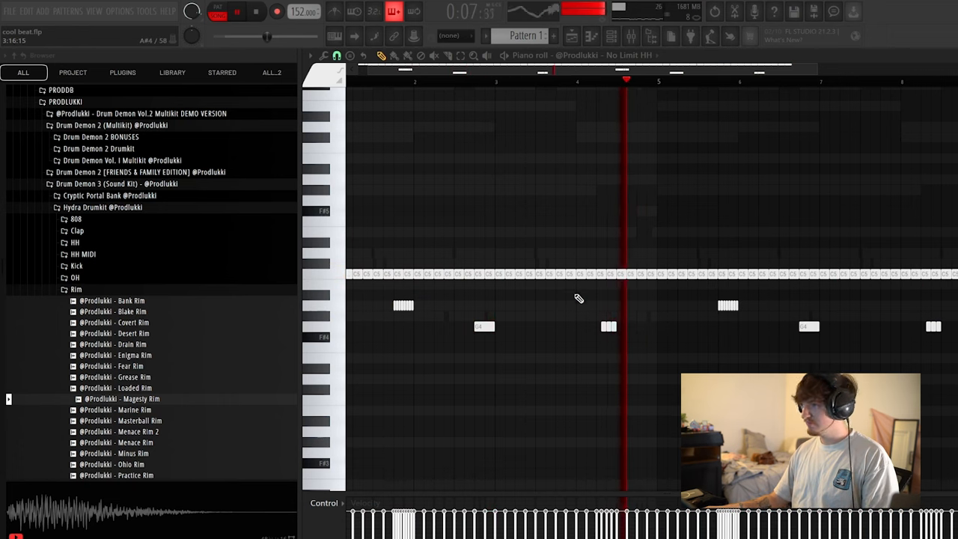
Delete two unwanted duplicated notes and add a short low note near bar 7.
right_click(609, 327)
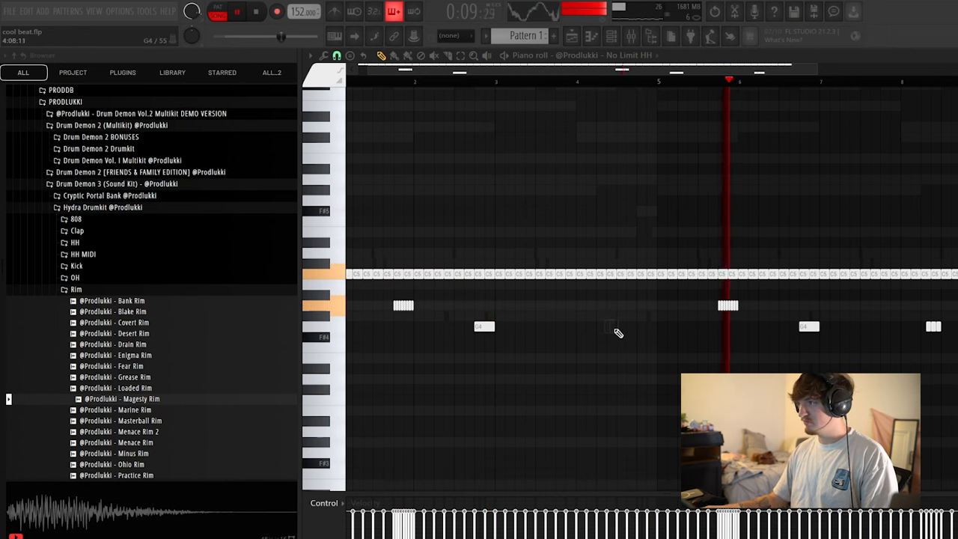
right_click(934, 327)
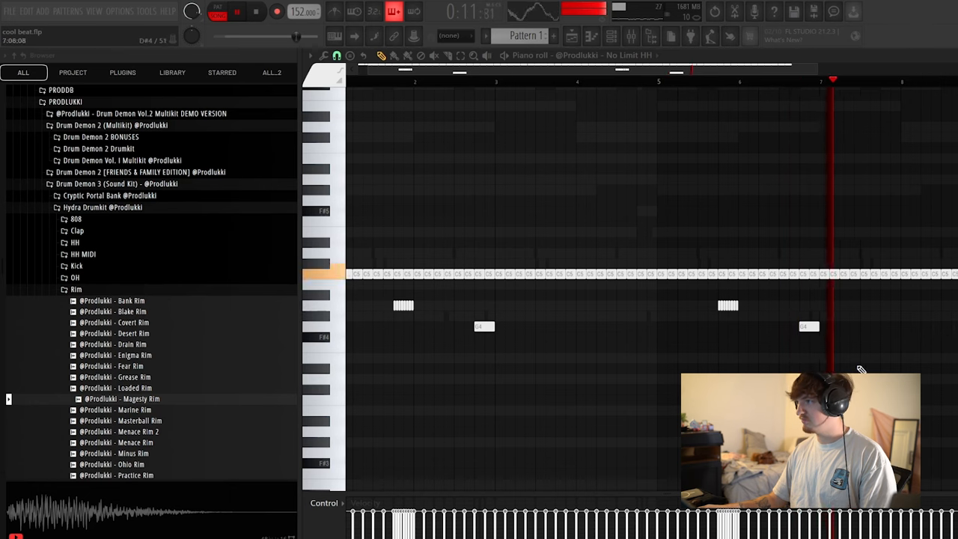
left_click(885, 358)
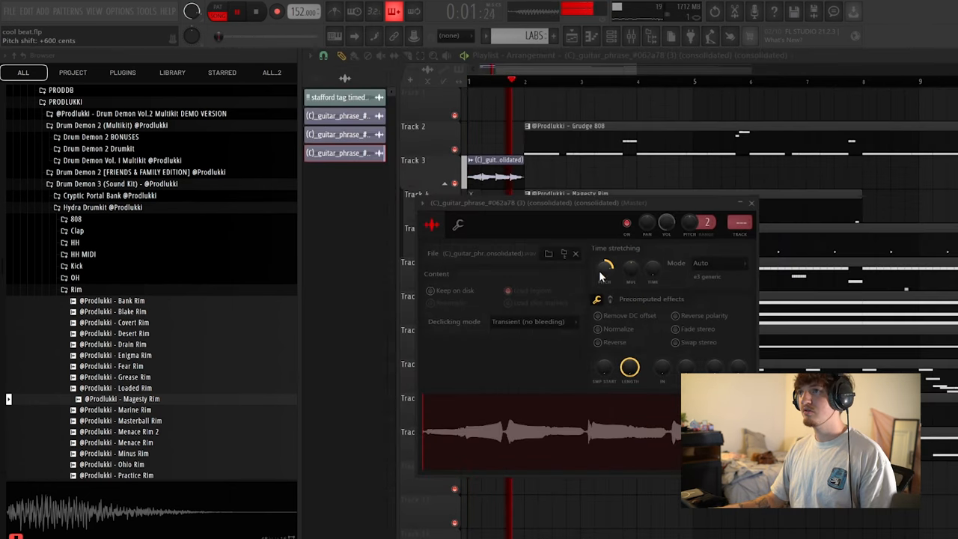
Close the guitar sample's settings window.
key("Escape")
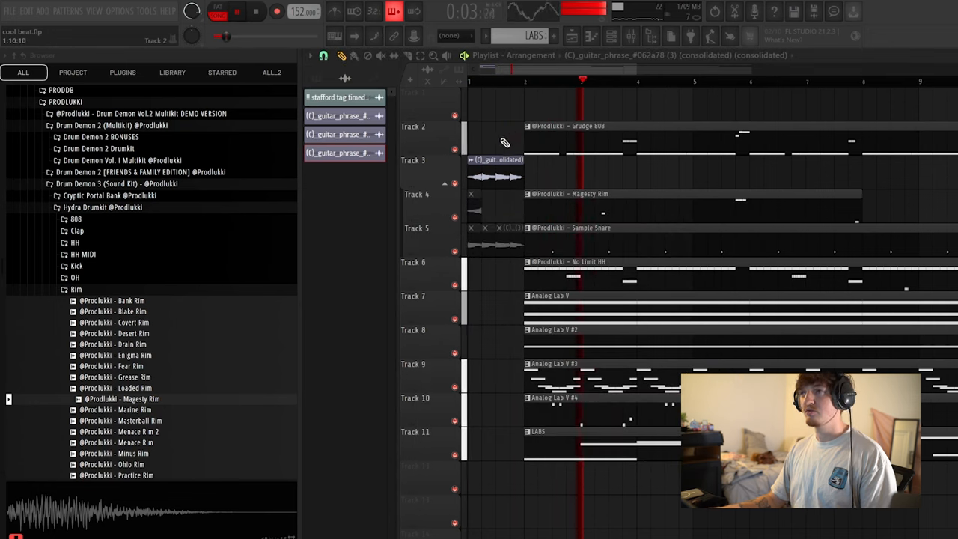
scroll(524, 97, "down", 2)
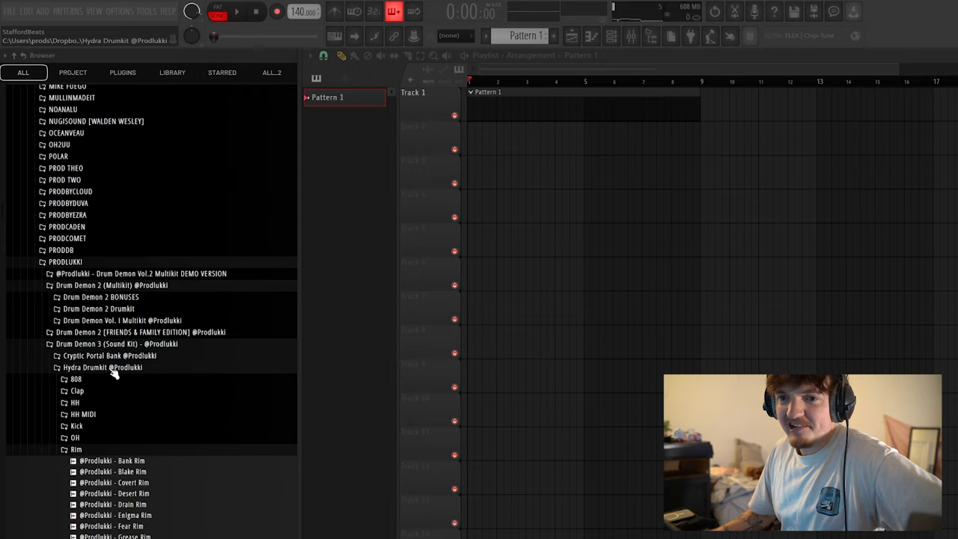
scroll(110, 334, "down", 5)
scroll(110, 335, "down", 5)
scroll(111, 335, "down", 5)
scroll(110, 335, "up", 3)
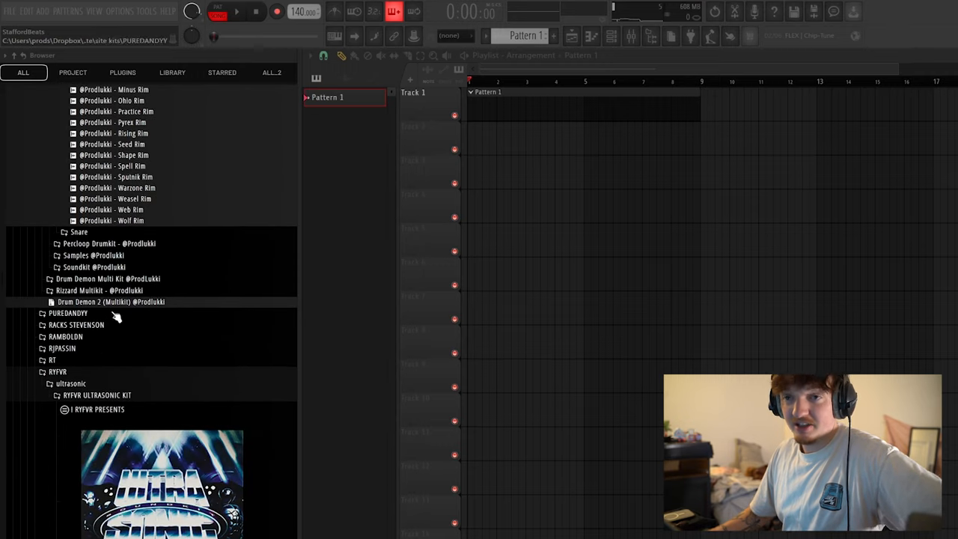
Expand Soundkit > Instrument Loops and audition Bell Loop [Sauna] and Guitar Loop [Breakout].
left_click(102, 255)
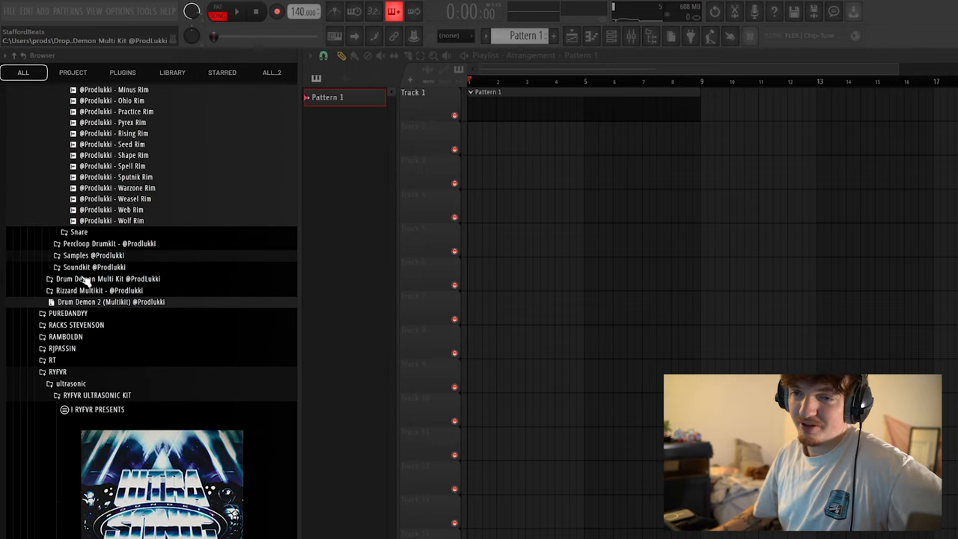
left_click(94, 267)
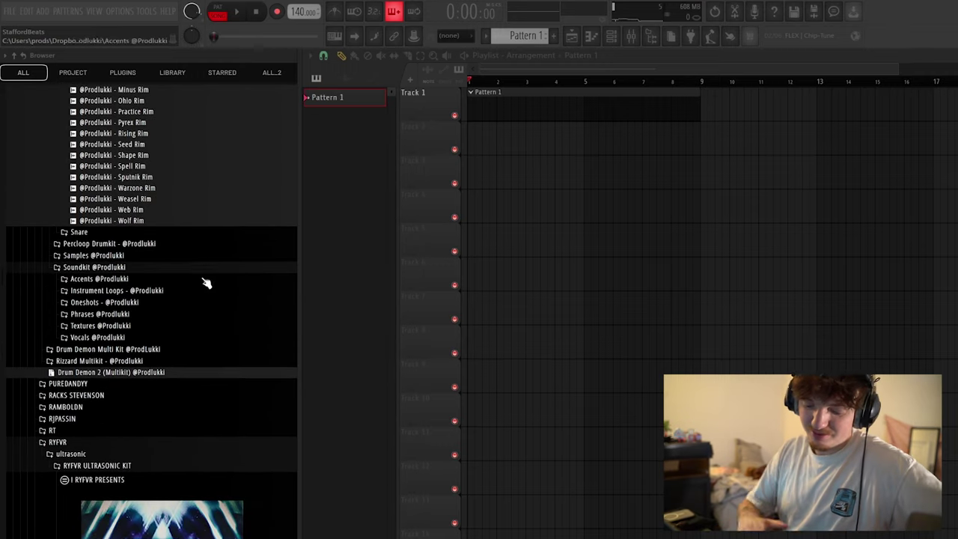
left_click(103, 290)
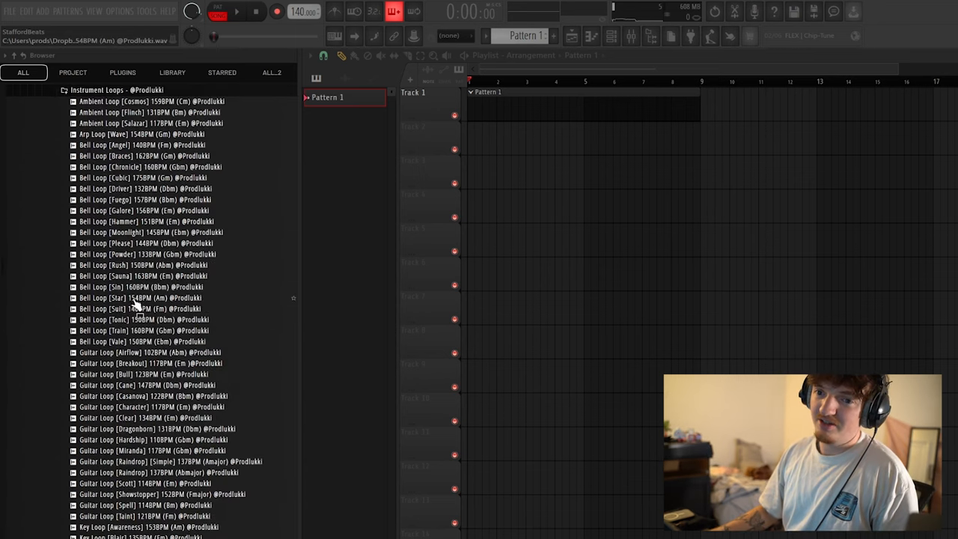
left_click(134, 277)
left_click(135, 364)
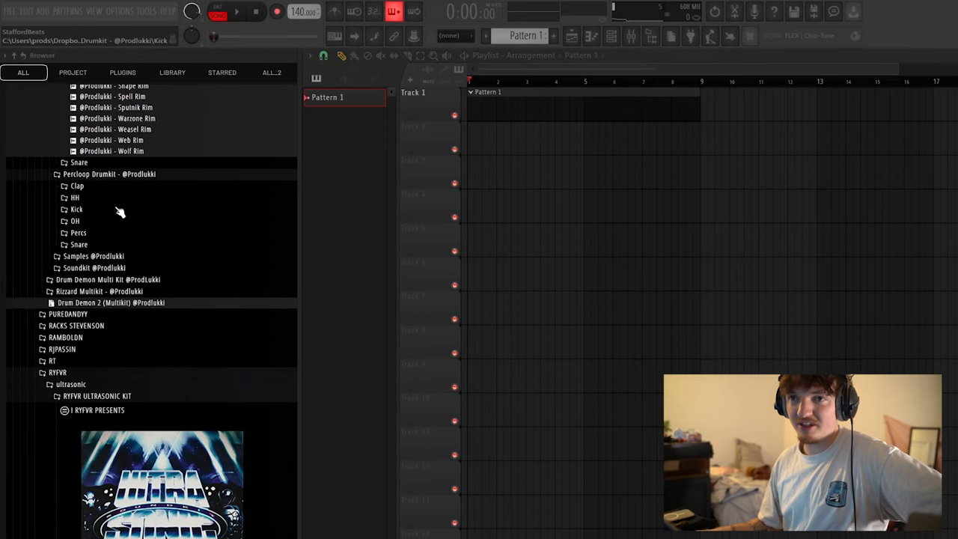
Audition HH 4 from the hi-hat folder and Clap 9 from the Clap folder.
left_click(98, 201)
left_click(105, 231)
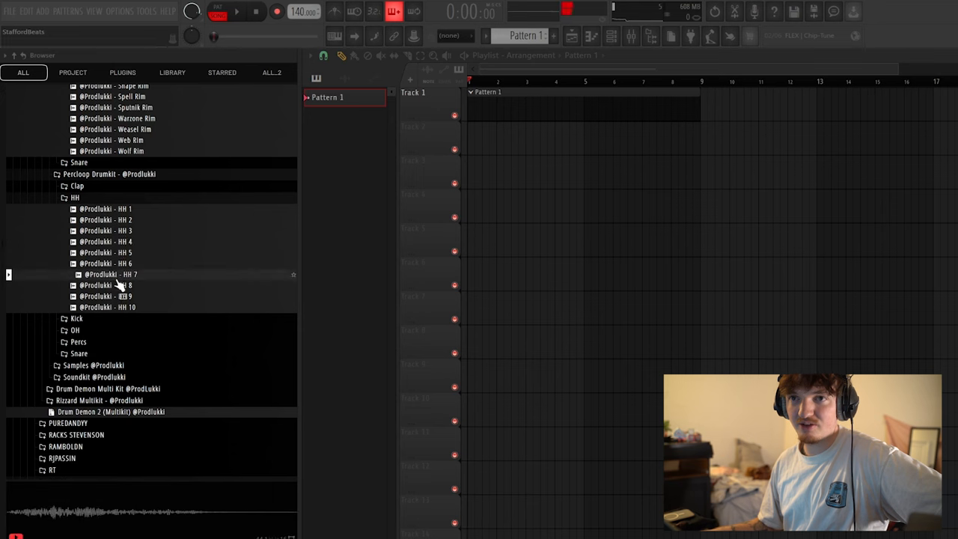
left_click(109, 220)
left_click(75, 198)
left_click(76, 186)
left_click(112, 285)
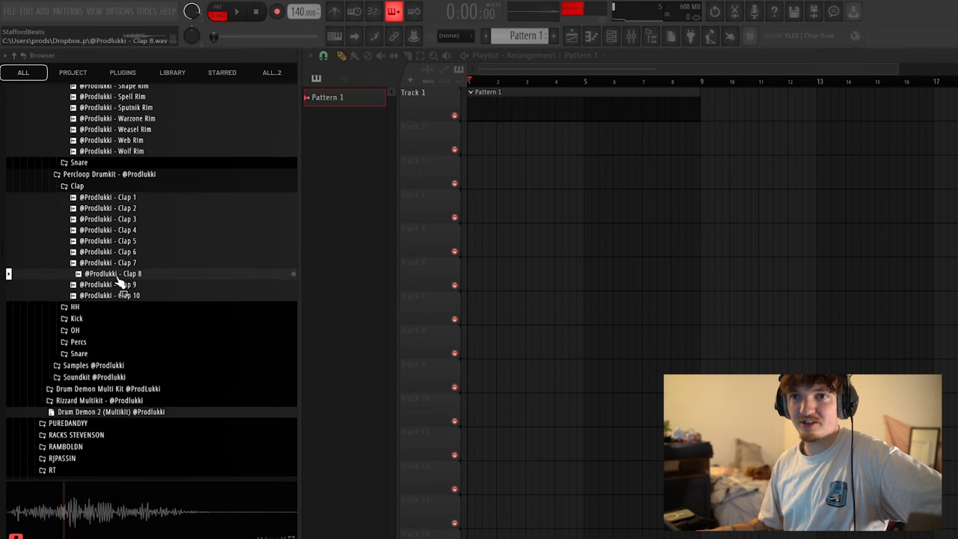
left_click(76, 185)
Audition Snare 3 and Perc 8 from the Snare and Percs folders.
left_click(78, 244)
left_click(112, 277)
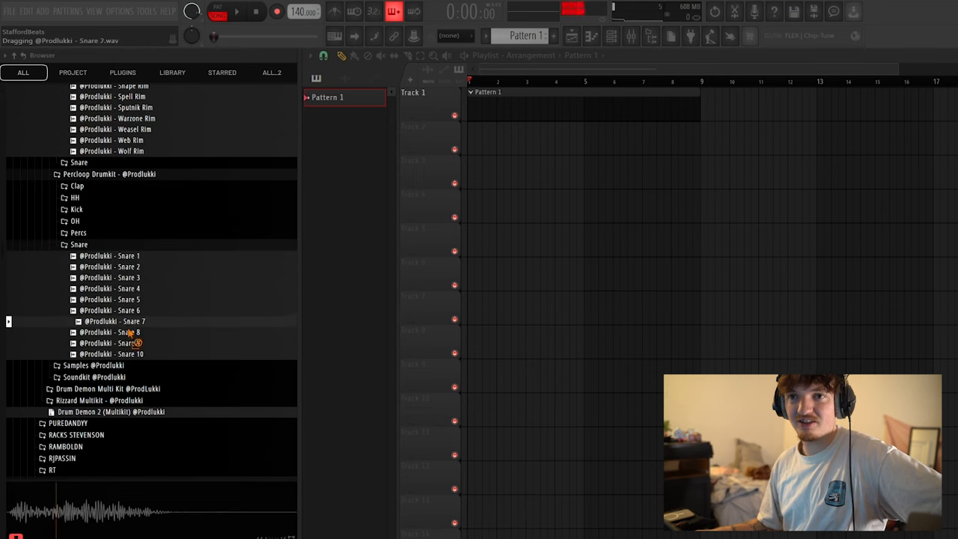
left_click(79, 233)
left_click(109, 309)
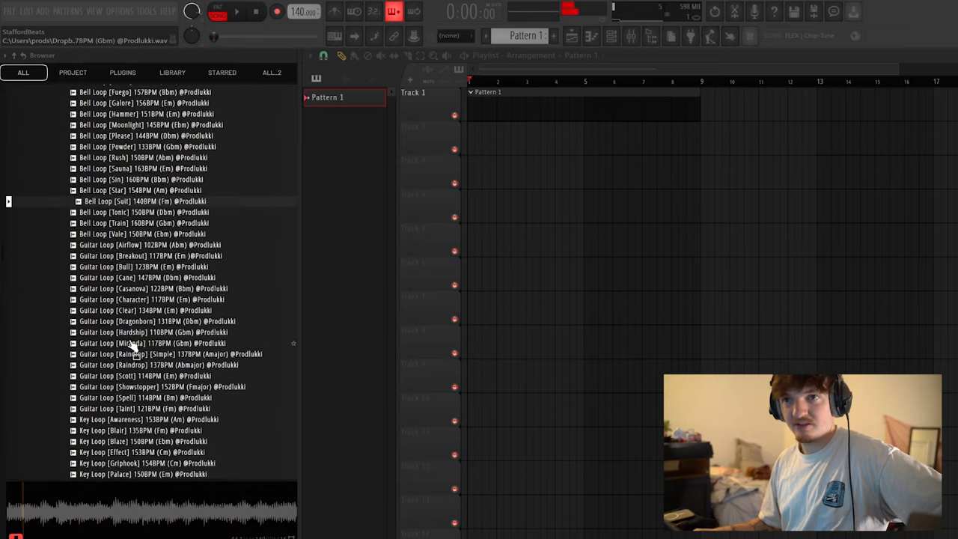
Audition Freakshow, Chaos, Infinity, Opal and Praise loops, then drag Arp Loop [Wave] to Track 2 bar 1.
left_click(150, 234)
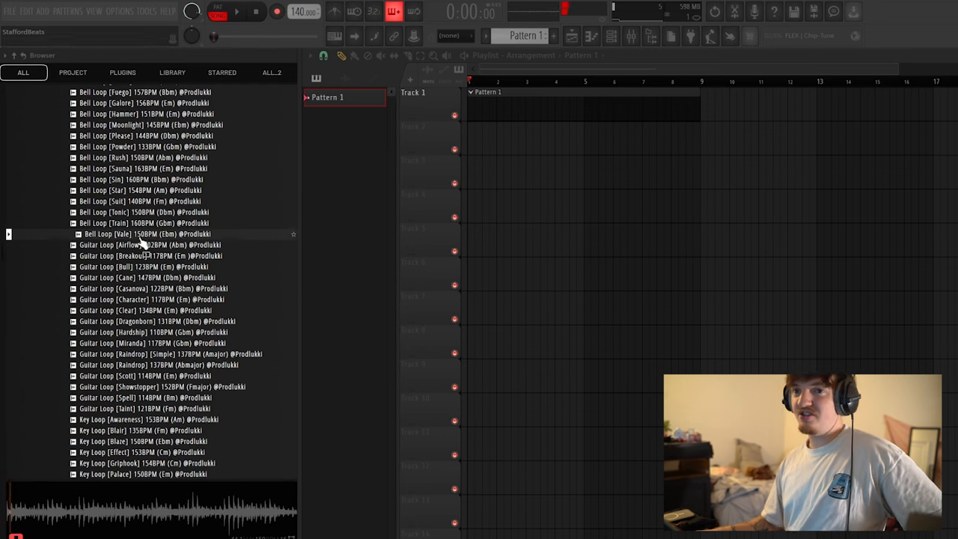
scroll(131, 300, "up", 5)
scroll(131, 344, "down", 10)
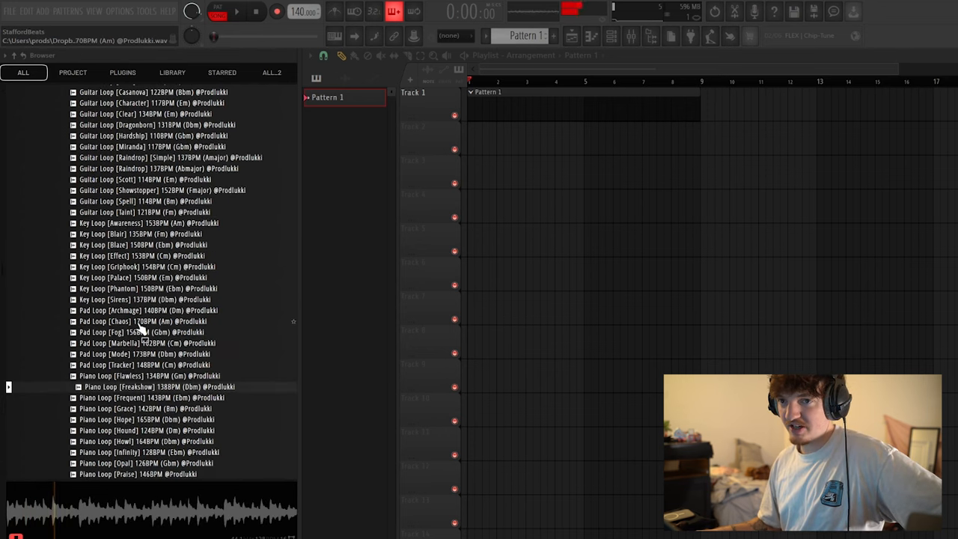
left_click(140, 322)
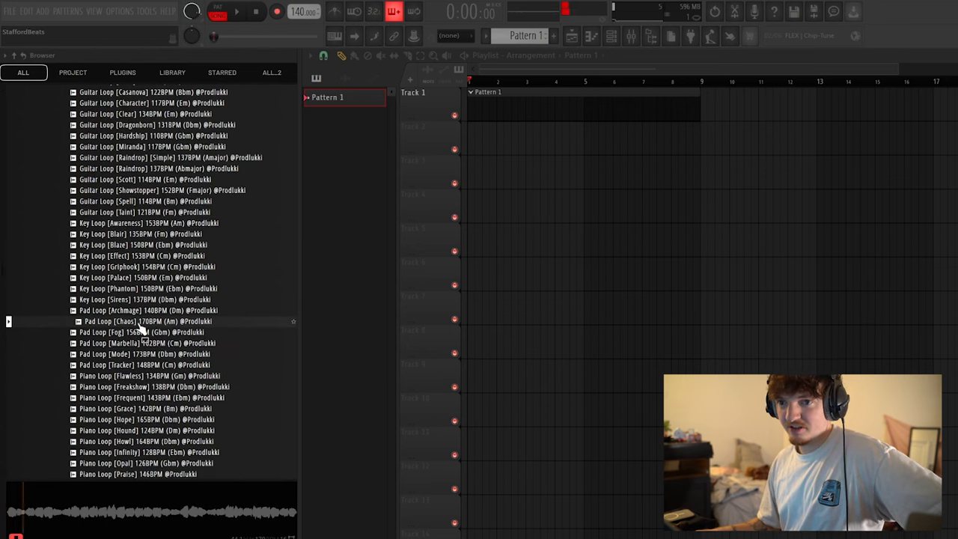
scroll(150, 354, "down", 4)
left_click(134, 322)
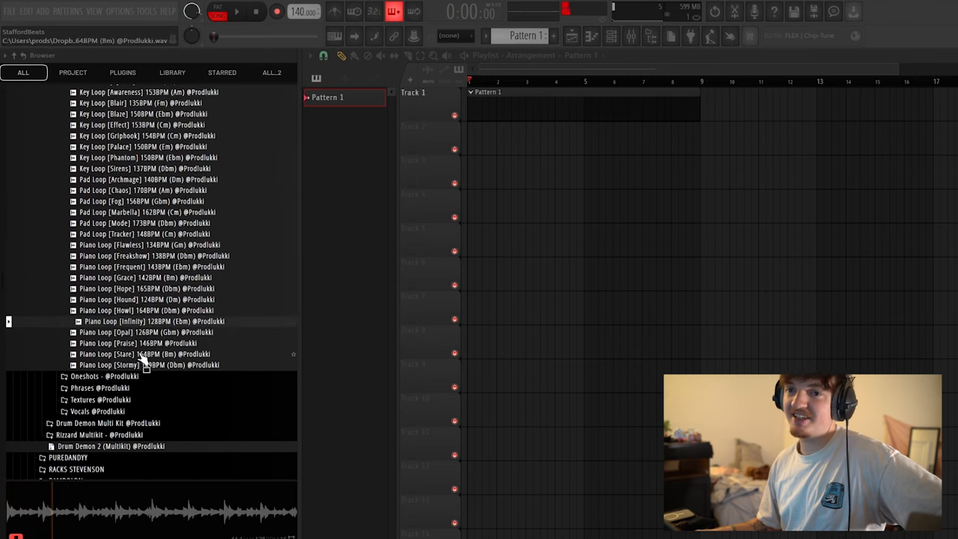
left_click(146, 332)
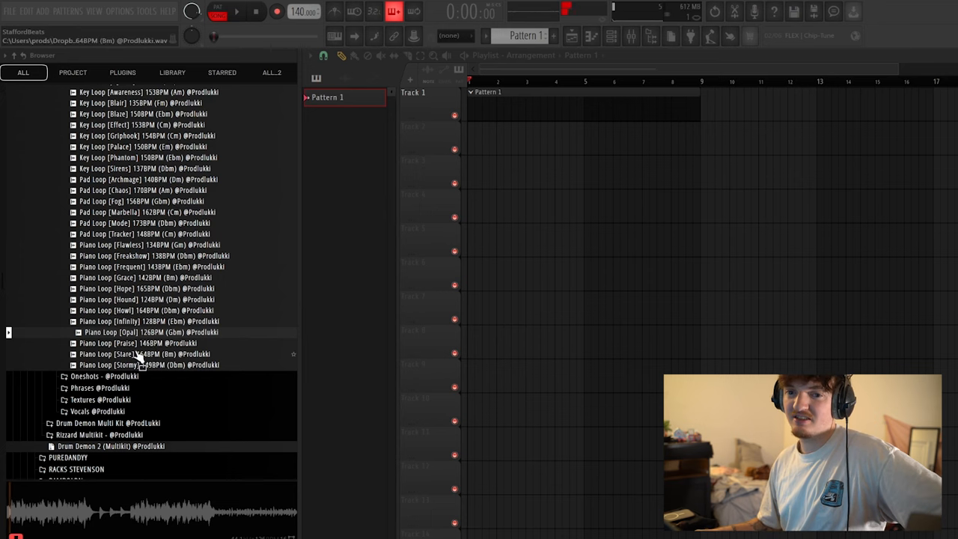
left_click(138, 344)
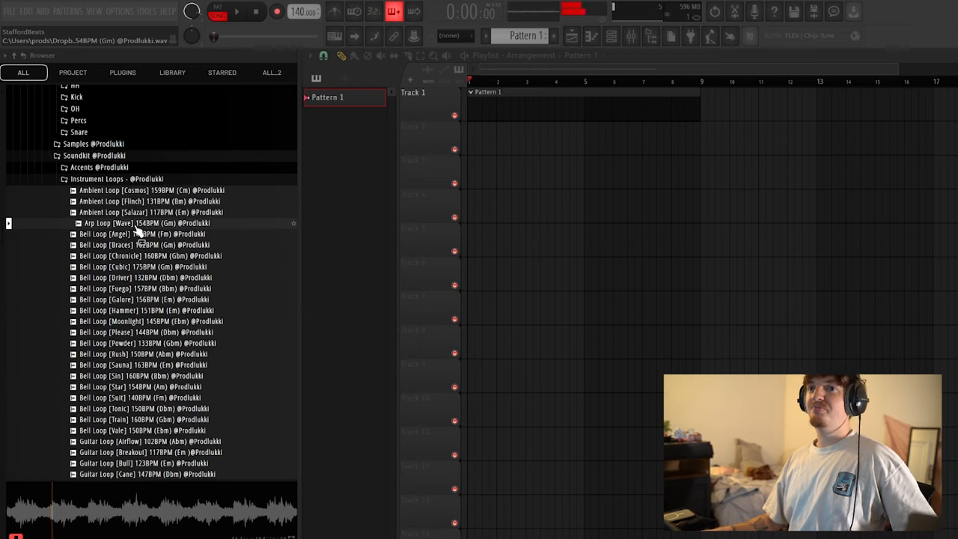
left_click_drag(137, 223, 564, 134)
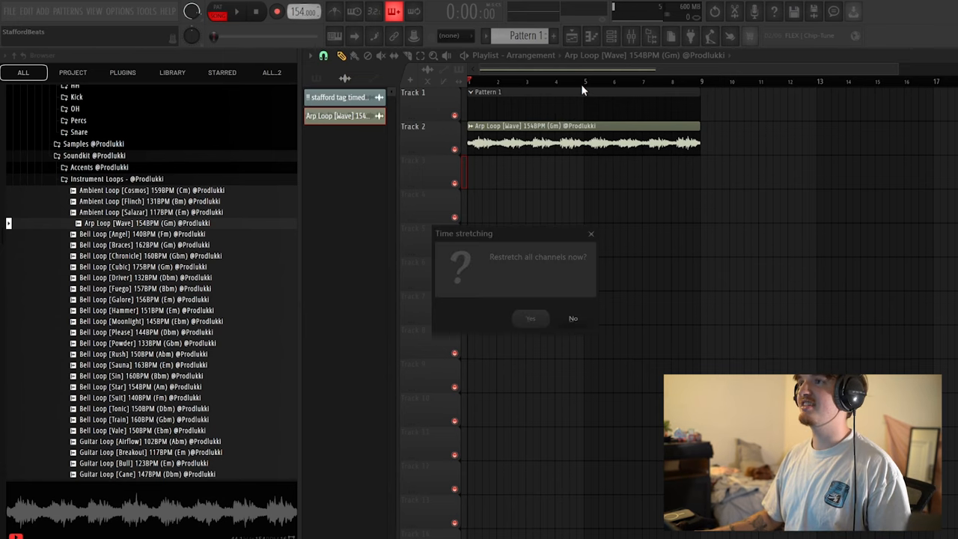
Accept the stretch prompt and duplicate Pattern 1 with the arp clip from bar 9 onward.
key("Return")
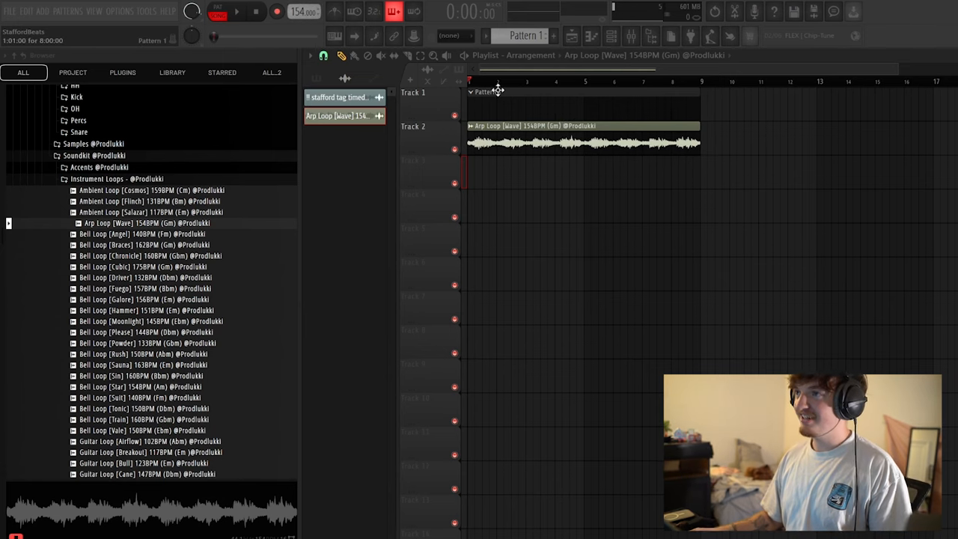
key("ctrl+a")
key("ctrl+b")
left_click(555, 170)
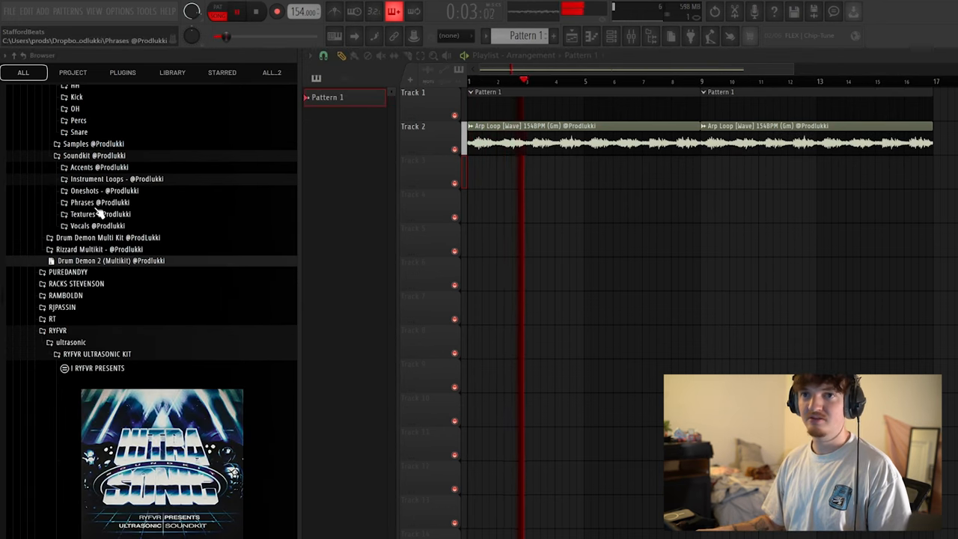
Audition Flute Phrase - Thug, Guitar Phrase - Anne and Key Phrase - Aquatic from Phrases.
left_click(99, 202)
left_click(104, 228)
left_click(135, 307)
scroll(135, 315, "down", 5)
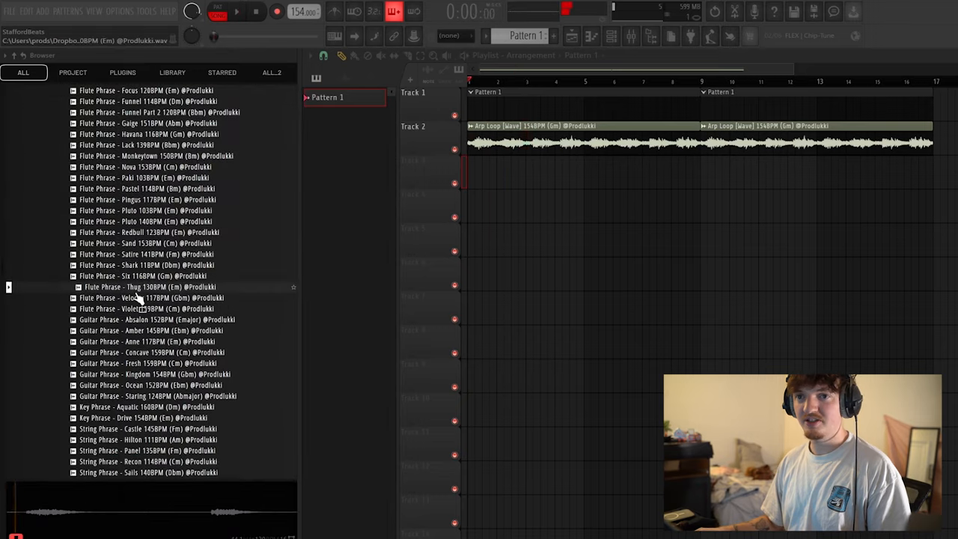
scroll(133, 337, "down", 3)
scroll(134, 338, "down", 2)
left_click(111, 212)
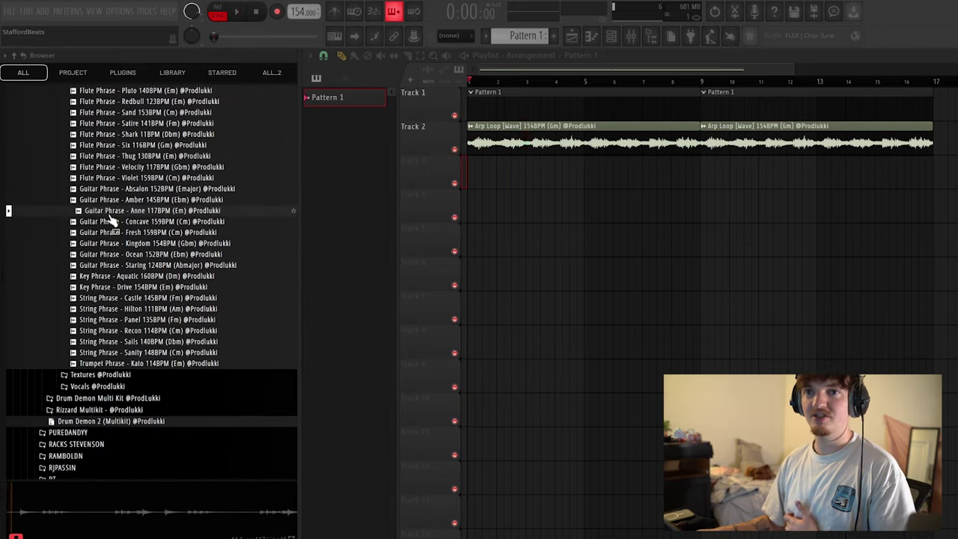
left_click(114, 277)
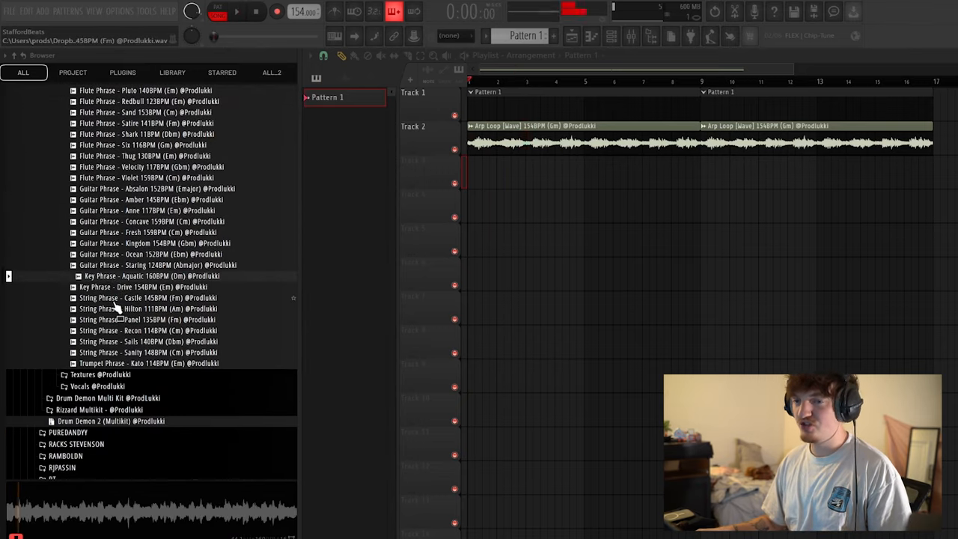
scroll(116, 304, "up", 5)
Audition Vocal Loop [Athen] and Vocal Phrase - About Time, then place About Time on Track 3.
left_click(95, 298)
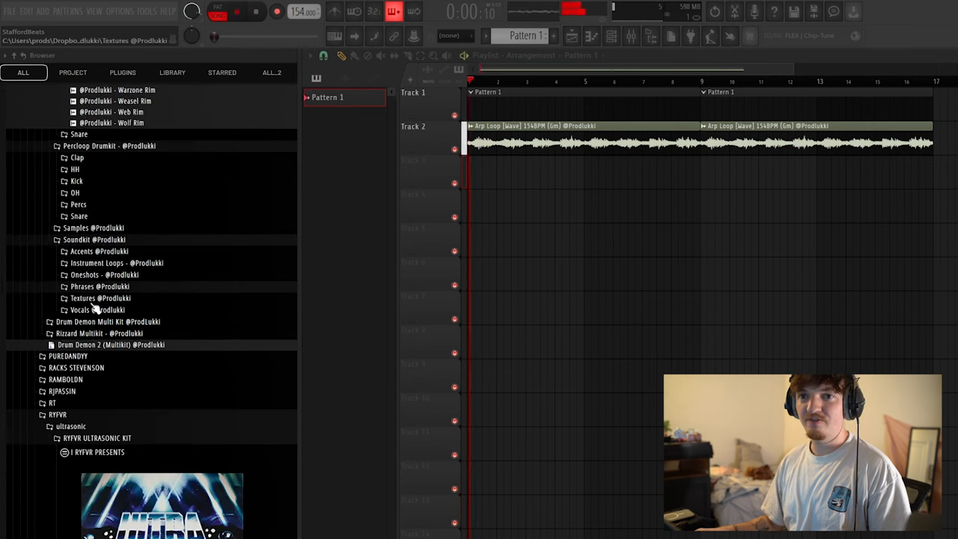
left_click(94, 310)
scroll(126, 344, "down", 4)
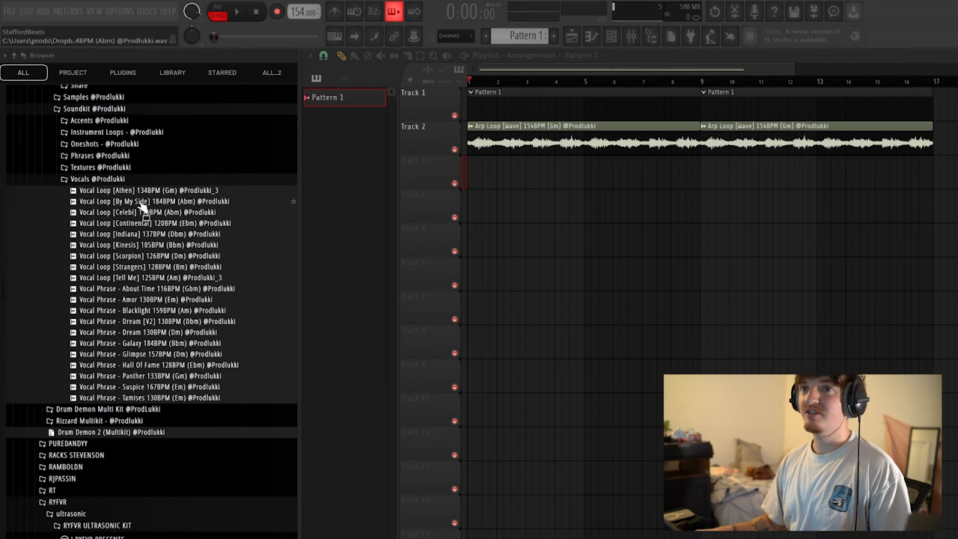
left_click(158, 190)
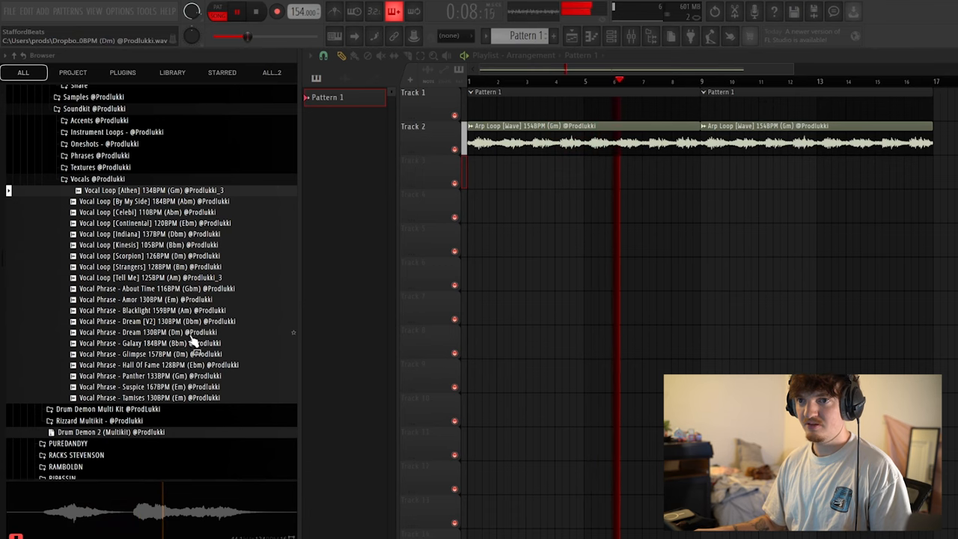
key("space")
left_click(180, 289)
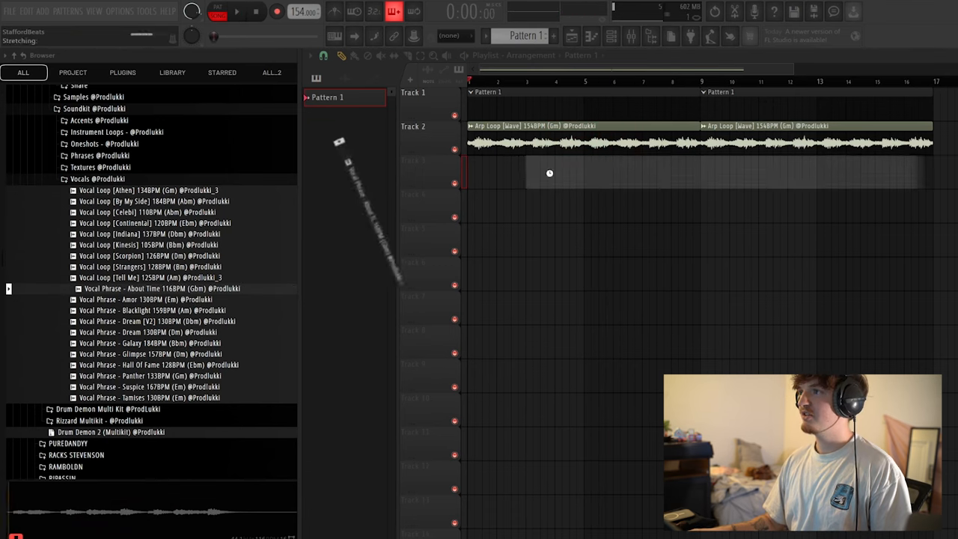
left_click_drag(197, 290, 471, 166)
Raise the About Time vocal's Boost gain in its channel settings while it plays back.
double_click(595, 170)
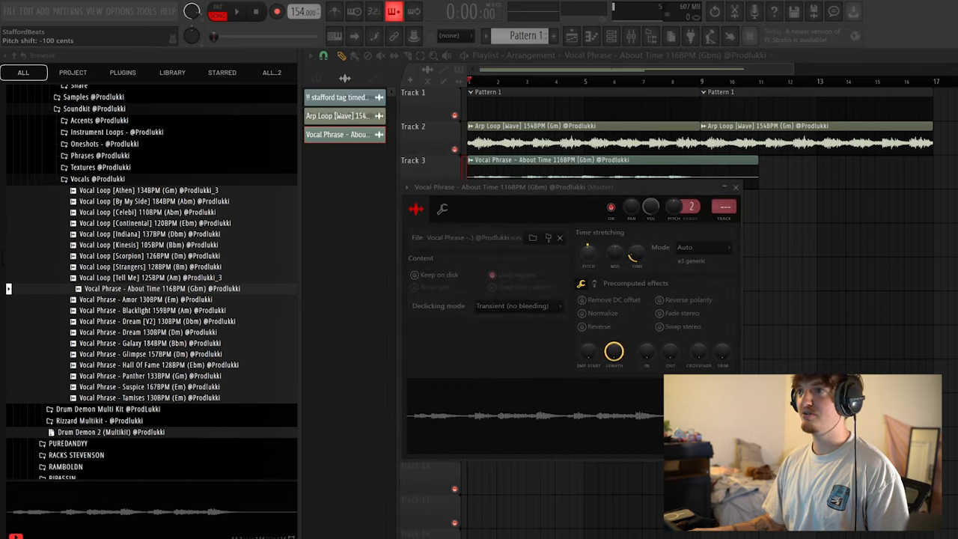
left_click_drag(536, 187, 549, 222)
key("space")
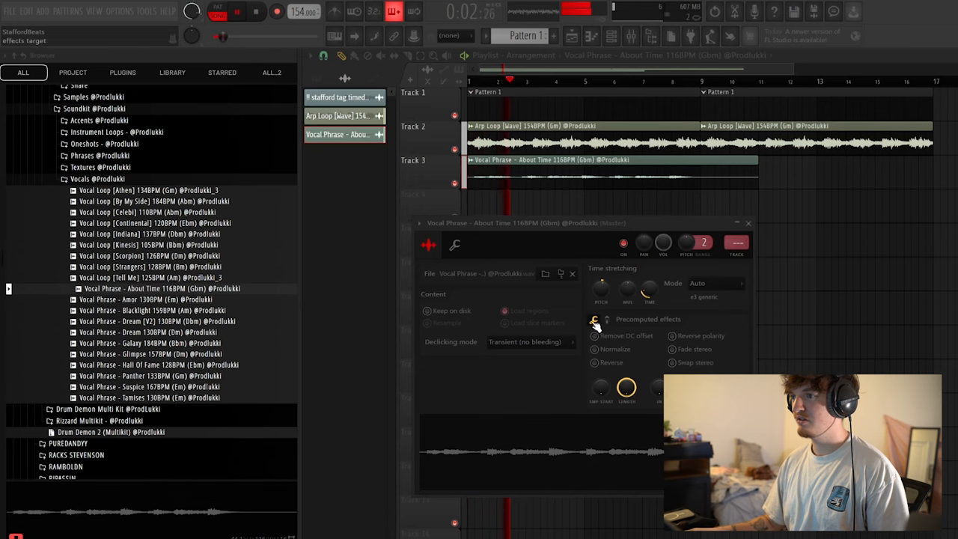
left_click_drag(602, 349, 599, 344)
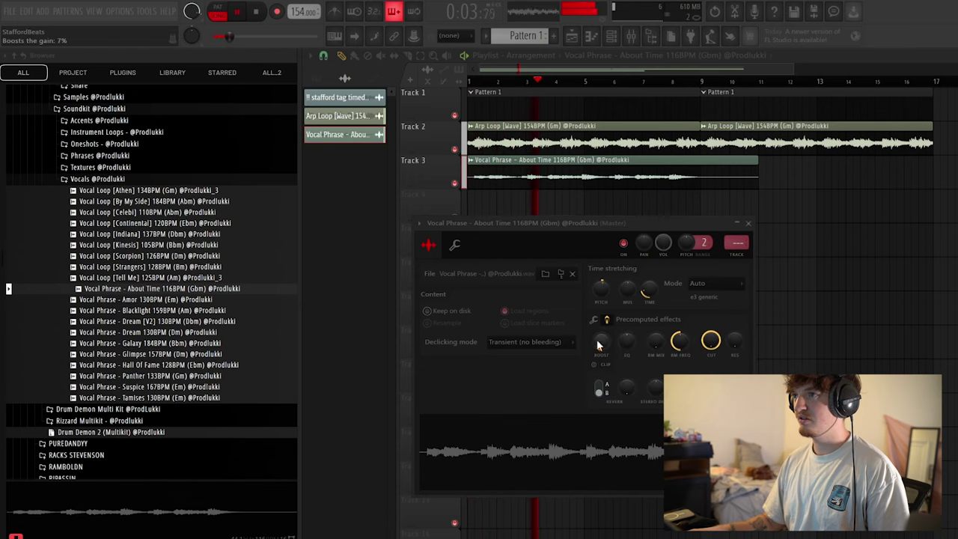
double_click(567, 142)
key("Escape")
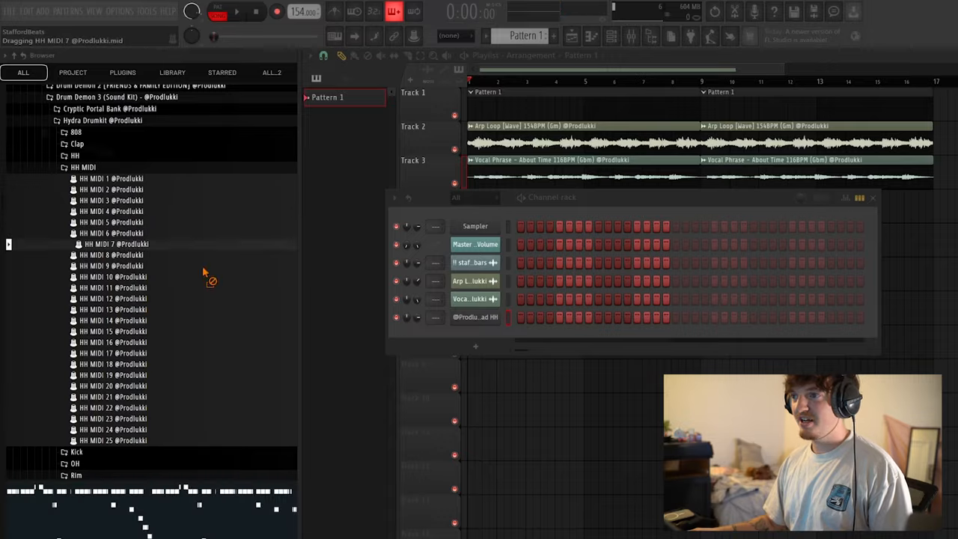
Load a ready-made HH MIDI groove from the browser onto the hi-hat channel.
left_click_drag(479, 318, 476, 316)
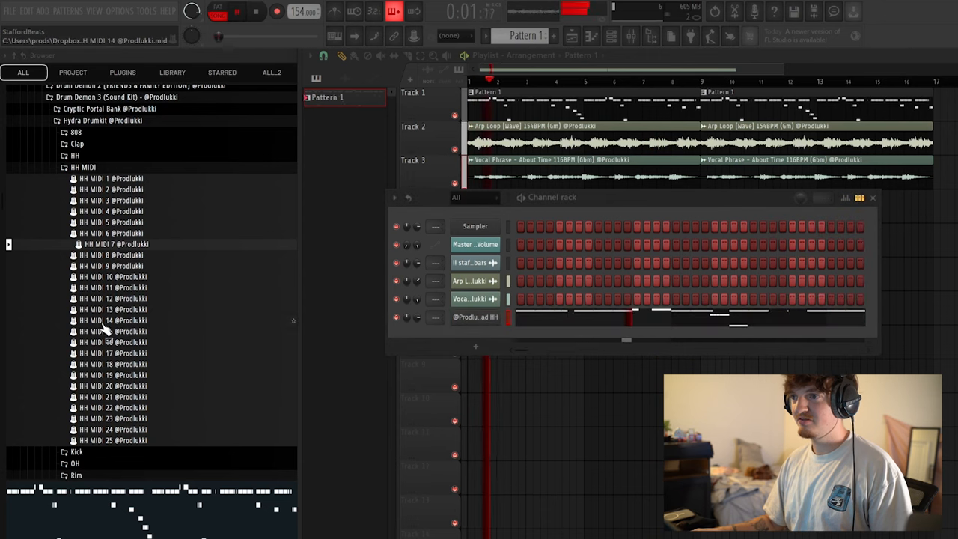
left_click_drag(112, 321, 475, 319)
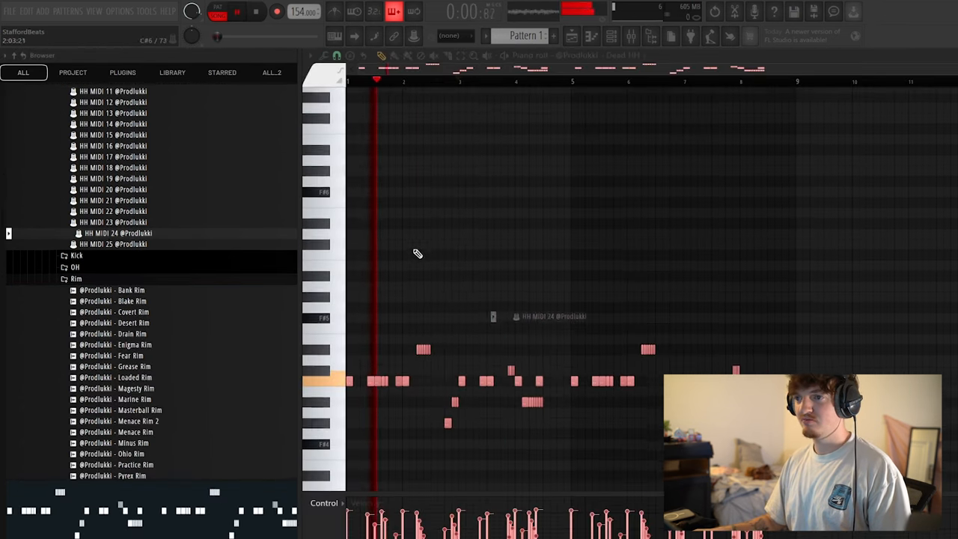
scroll(420, 251, "up", 2)
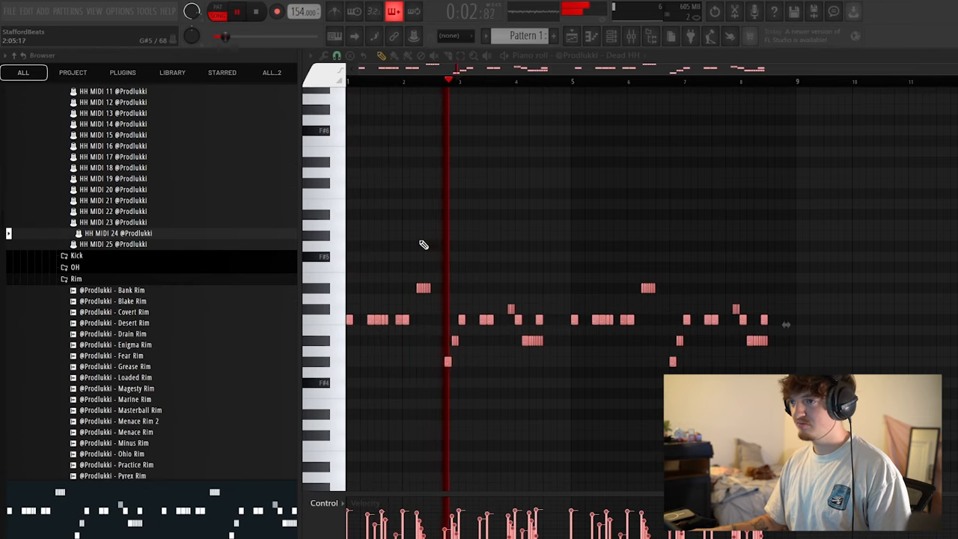
left_click(464, 191)
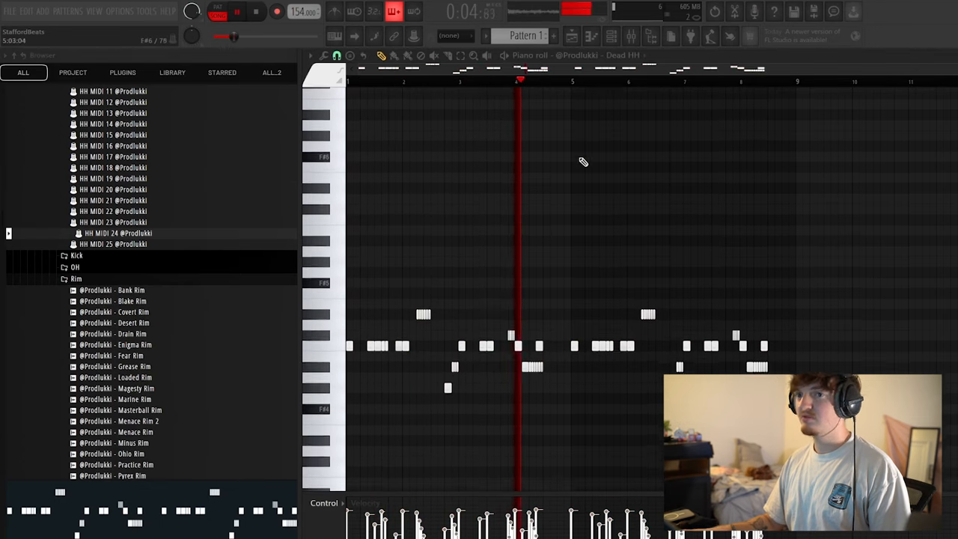
scroll(583, 162, "up", 3)
key("space")
Audition the HH folder samples and settle on Spider HH as the hi-hat sound.
left_click(76, 267)
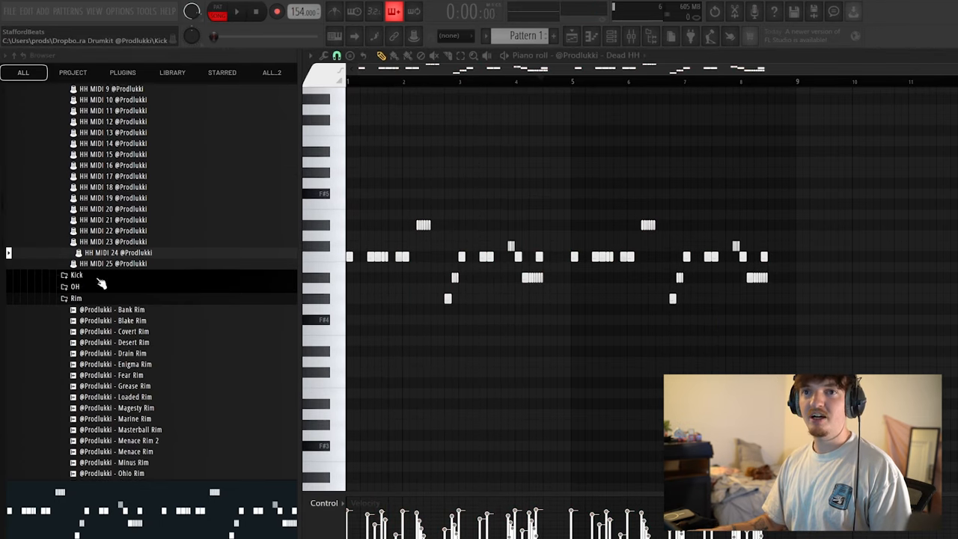
scroll(90, 270, "up", 5)
left_click(90, 281)
left_click(123, 352)
left_click(120, 287)
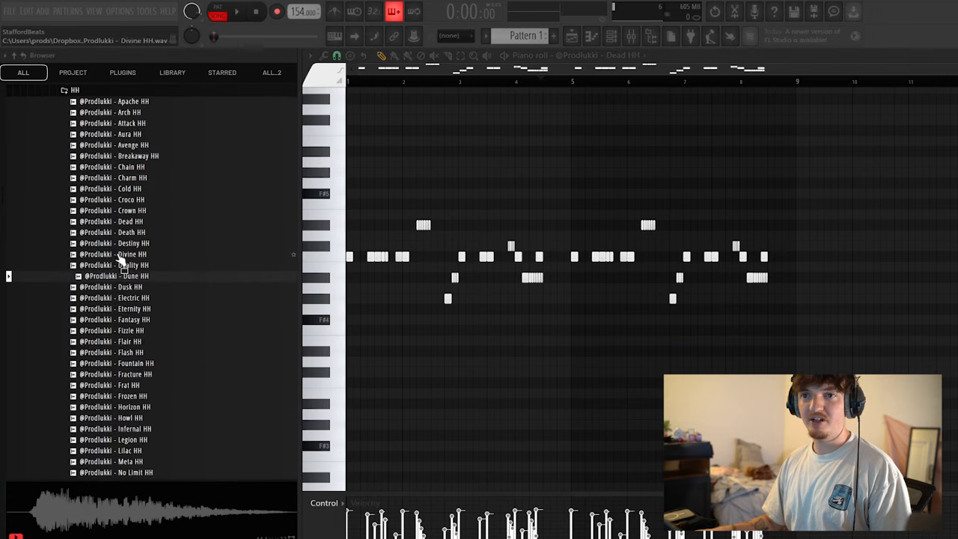
left_click(120, 265)
left_click(124, 232)
left_click(127, 210)
left_click(128, 167)
left_click(135, 134)
left_click(135, 262)
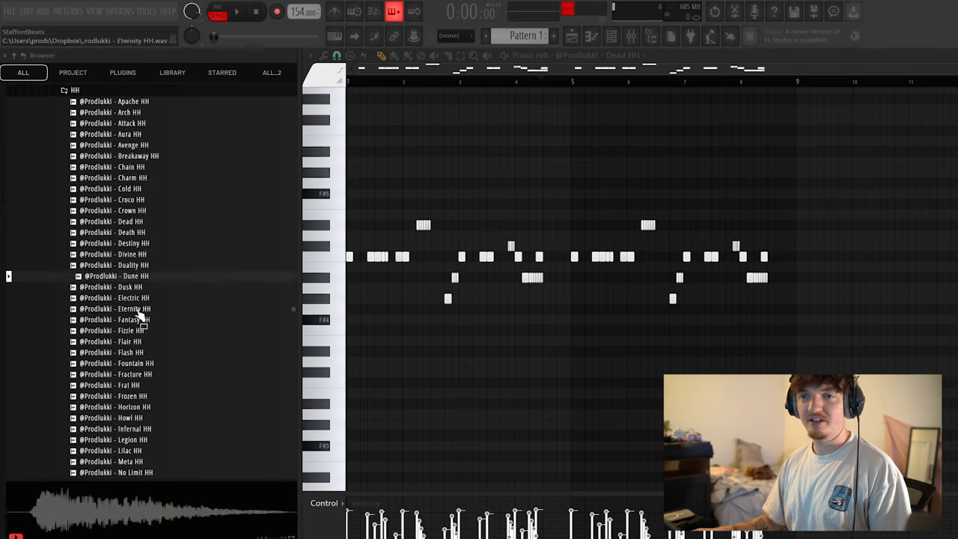
left_click(138, 434)
scroll(139, 434, "down", 5)
left_click(120, 353)
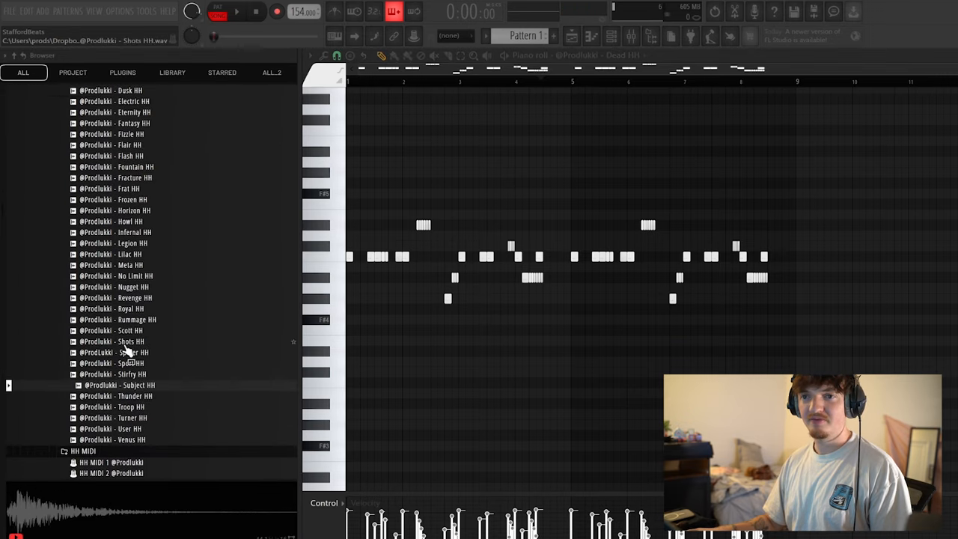
key("Up")
key("Down")
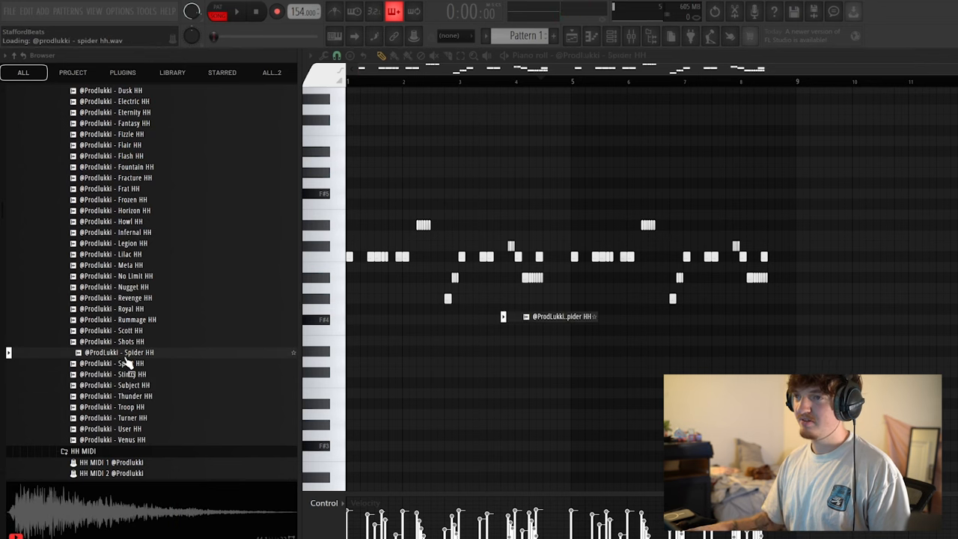
key("space")
Audition rim samples and add Sputnik Rim as a new channel in the rack.
key("F6")
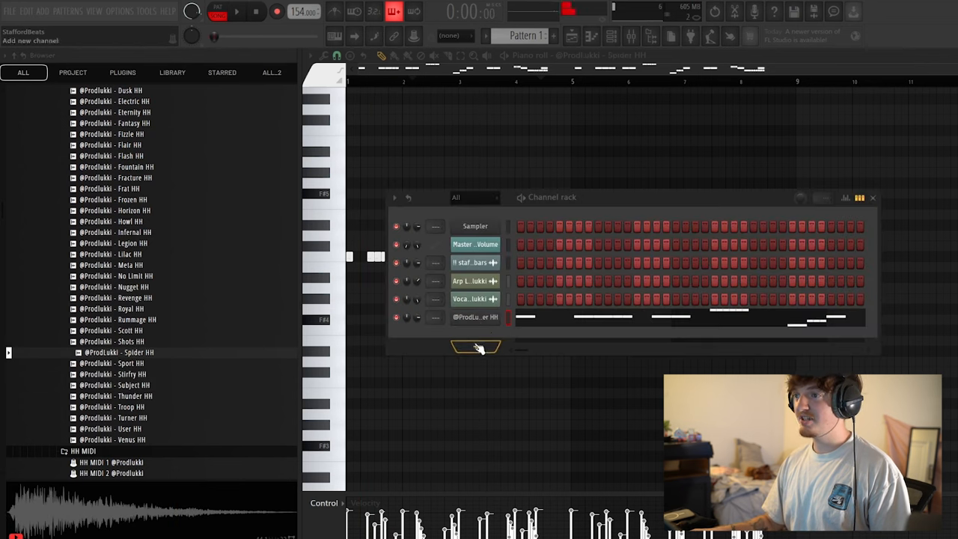
left_click(483, 317)
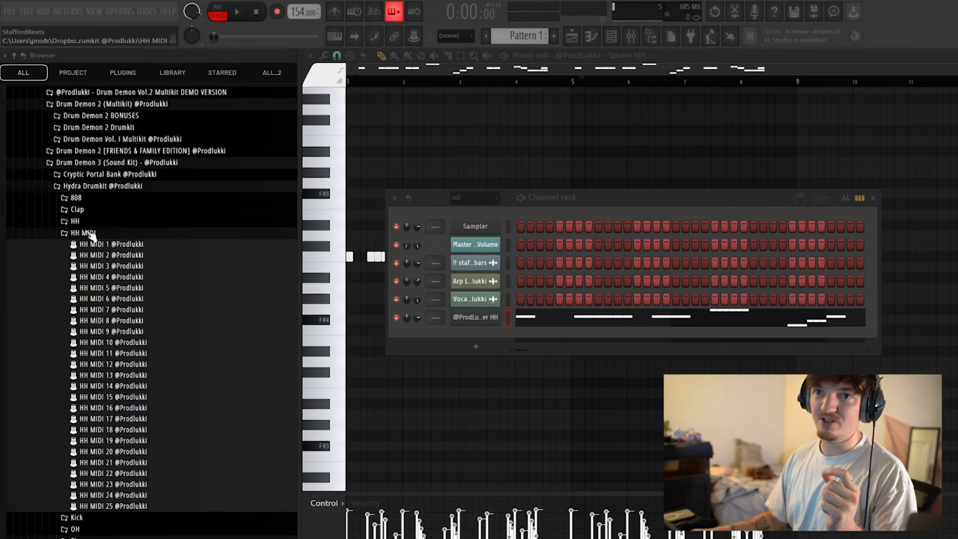
left_click(89, 223)
left_click(120, 352)
left_click(105, 374)
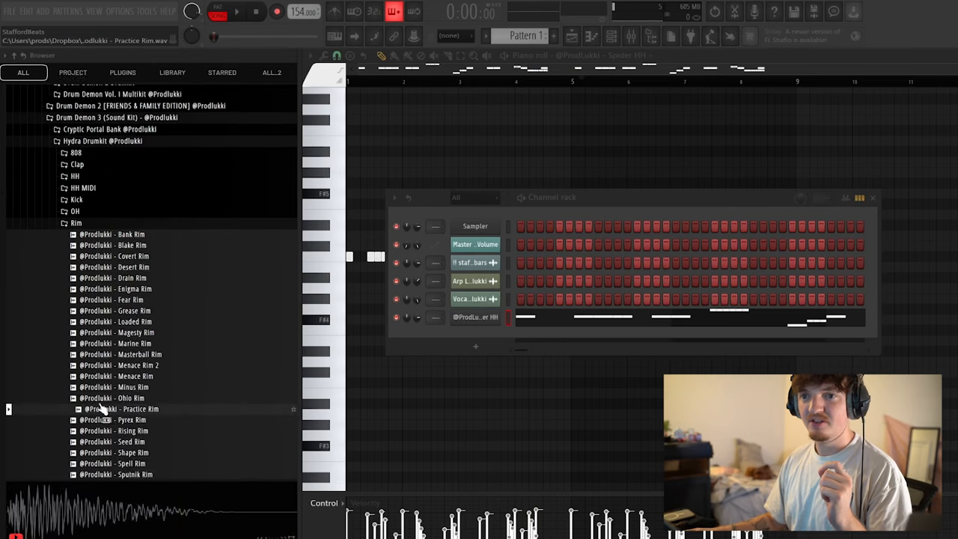
scroll(105, 374, "down", 4)
left_click(105, 351)
left_click(107, 395)
left_click(107, 363)
left_click_drag(107, 363, 602, 333)
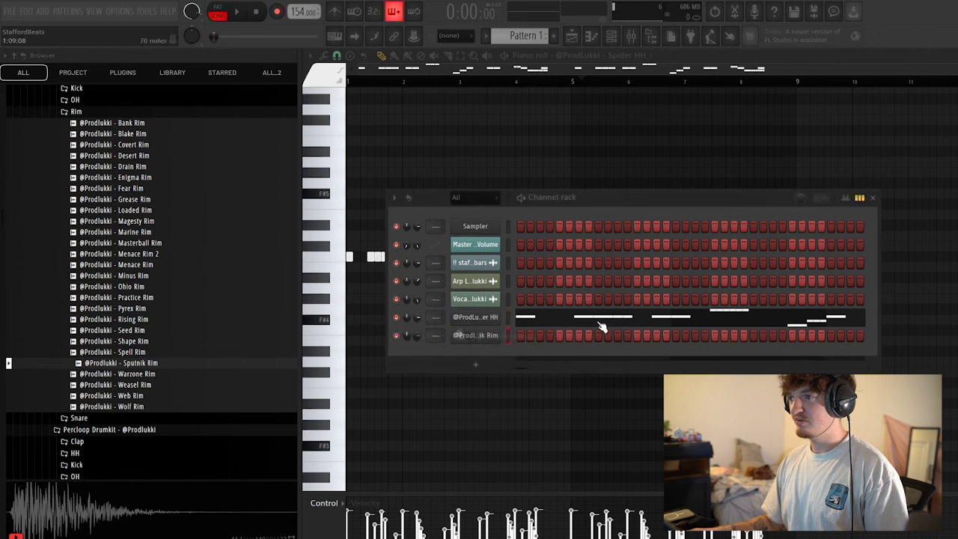
Write a rim hit in every bar of the Sputnik Rim piano roll.
right_click(516, 340)
left_click(539, 352)
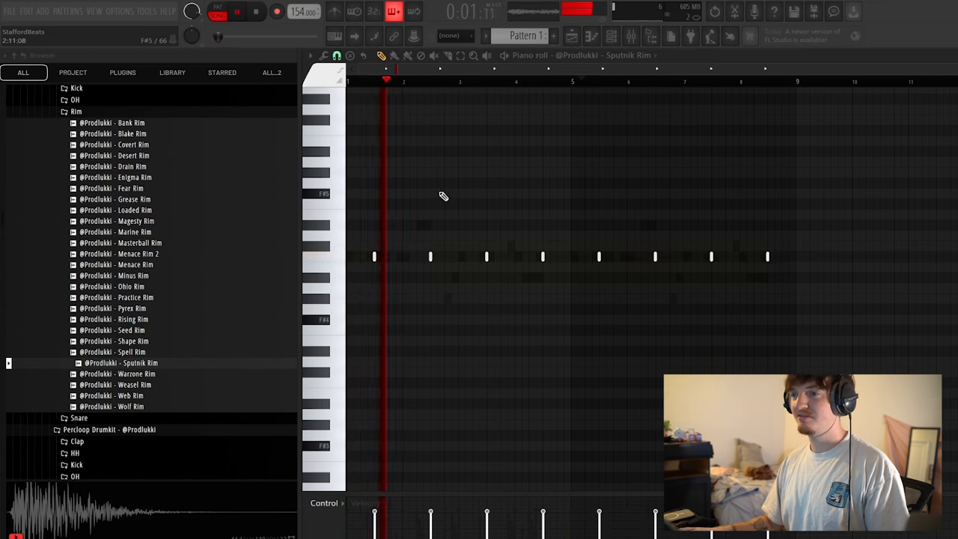
key("ctrl+a")
left_click(454, 257)
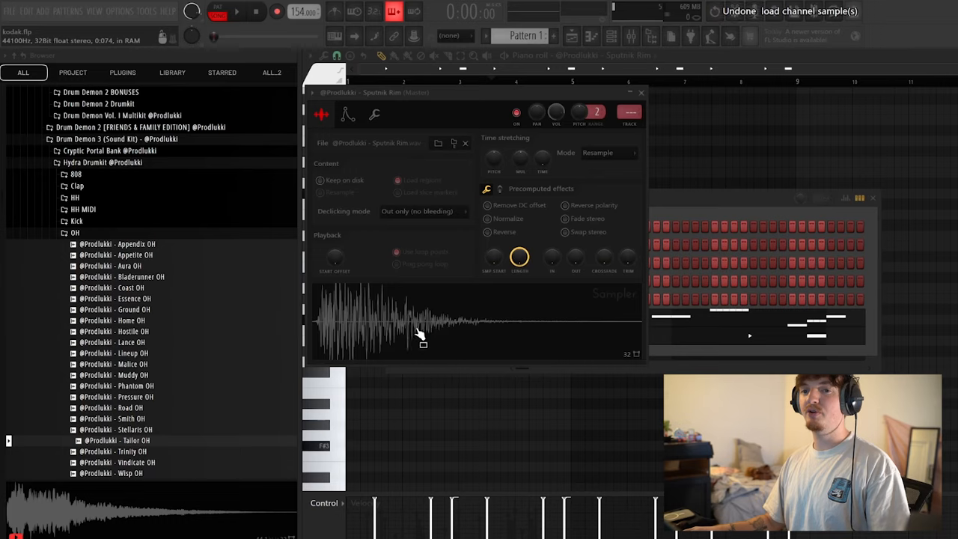
Audition open-hat samples and load Tailor OH onto a new open-hat channel.
left_click(120, 397)
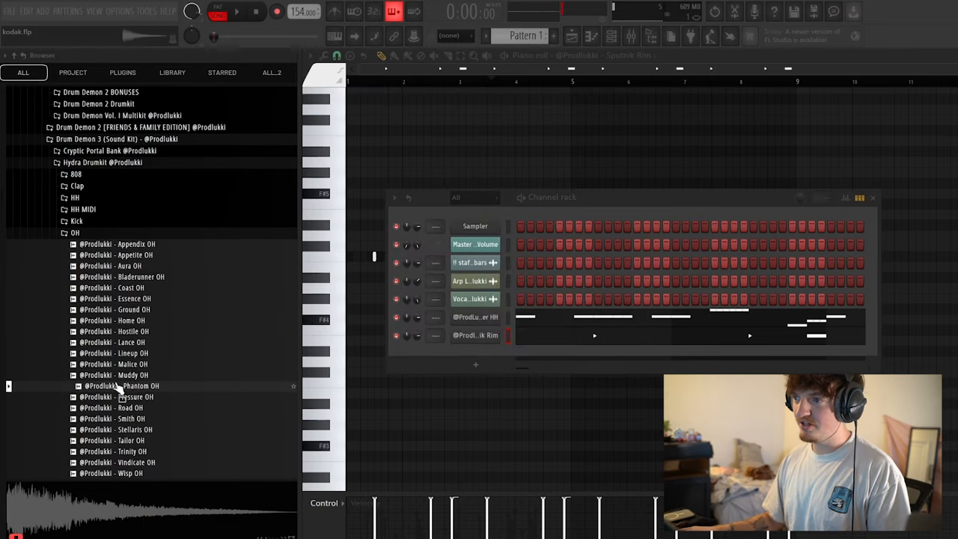
left_click_drag(118, 386, 466, 353)
left_click(112, 321)
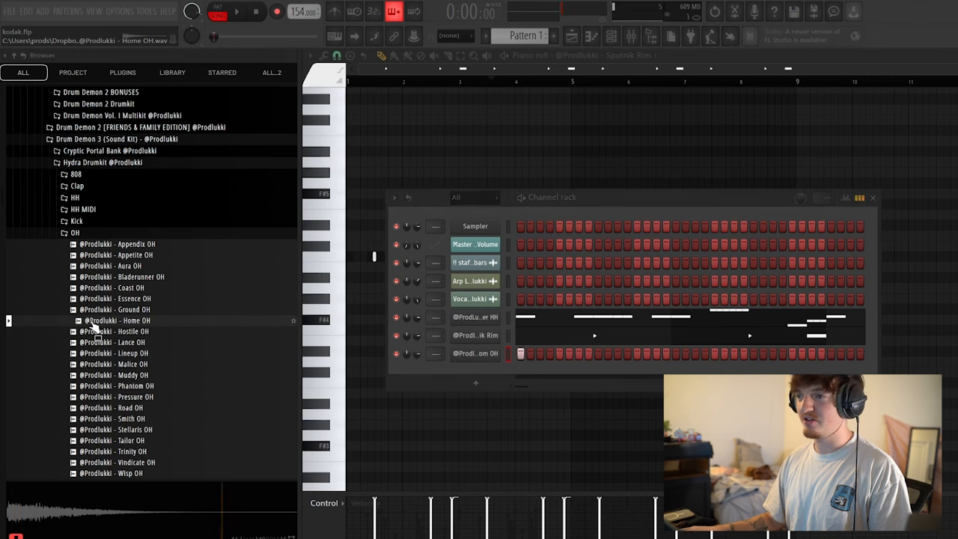
scroll(155, 350, "down", 5)
left_click(112, 346)
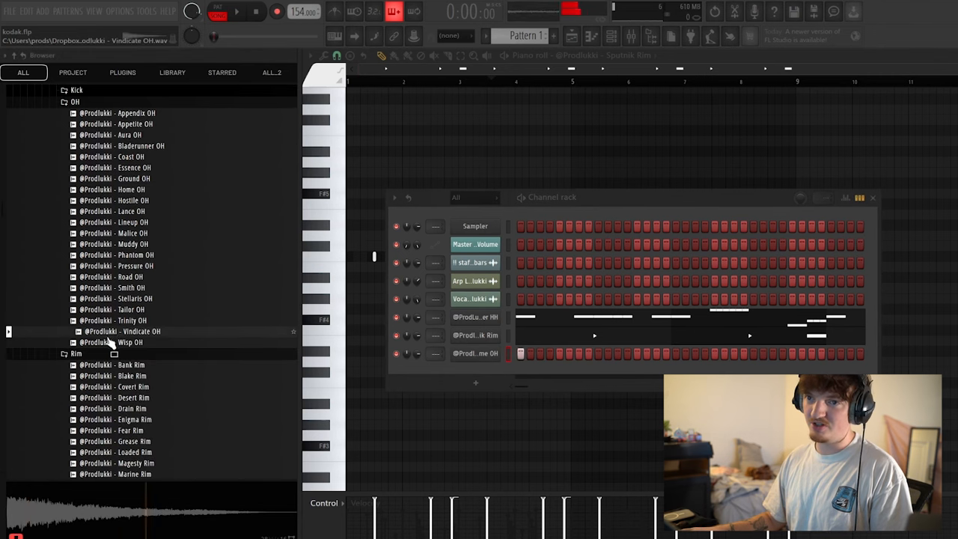
left_click(119, 322)
left_click(120, 299)
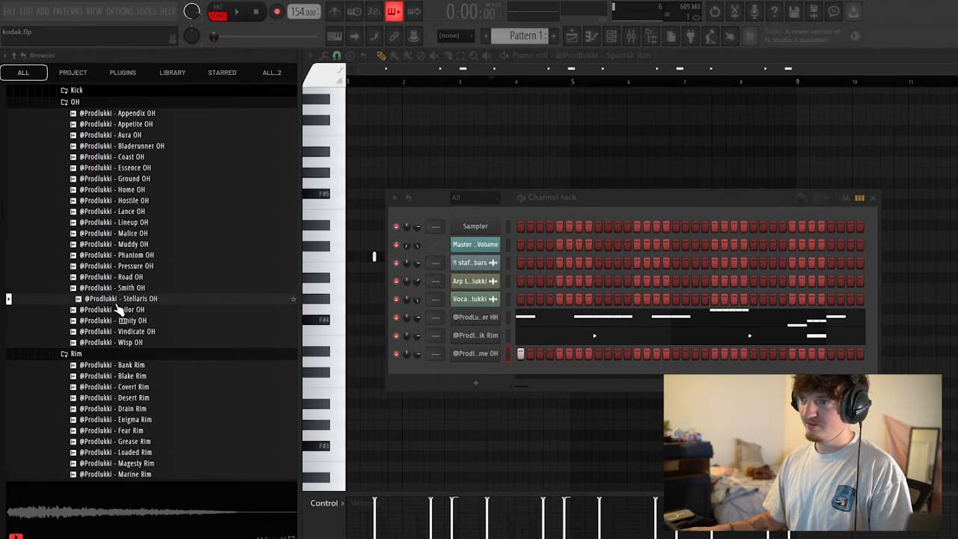
left_click_drag(118, 310, 436, 344)
Place a few sparse open-hat hits and duplicate them later in the pattern with Ctrl+B.
right_click(478, 354)
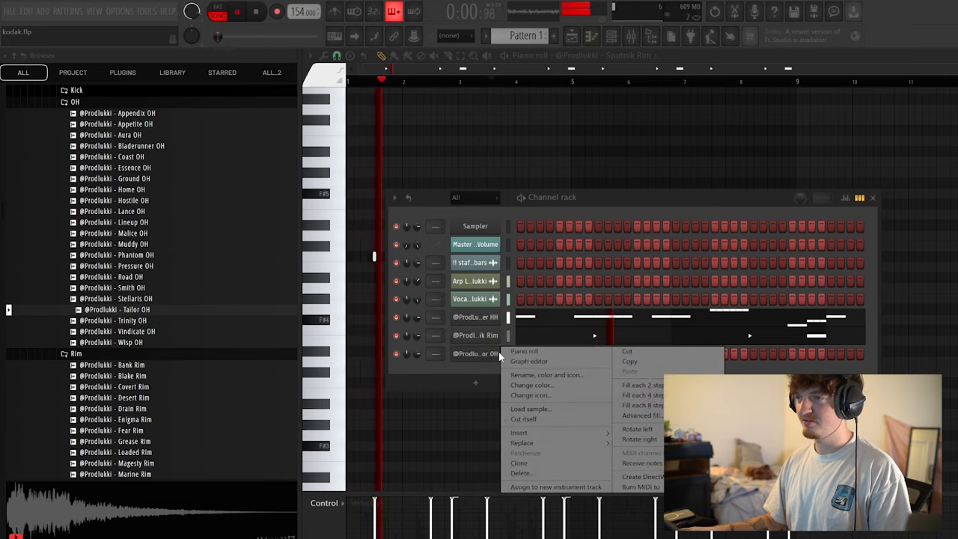
left_click(494, 318)
left_click(448, 259)
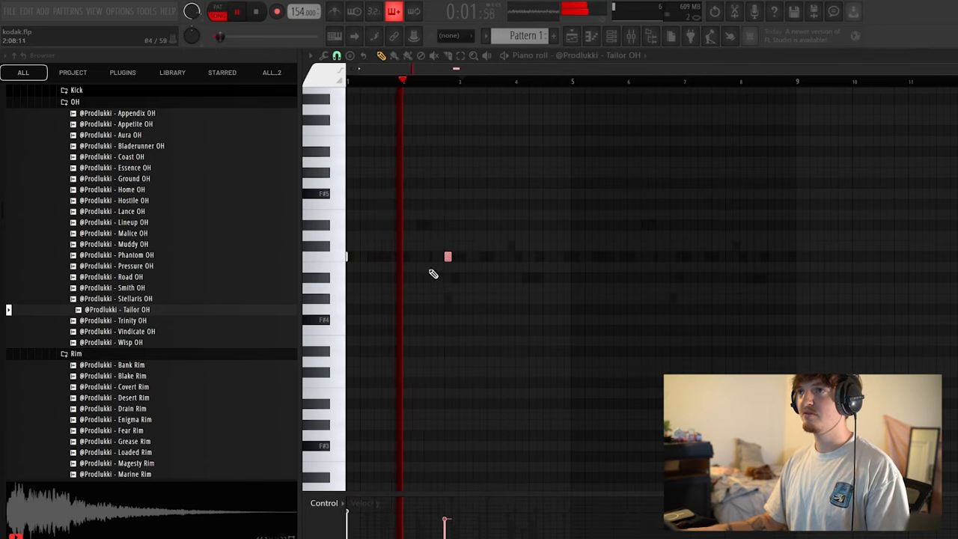
left_click_drag(461, 81, 569, 81)
left_click(560, 257)
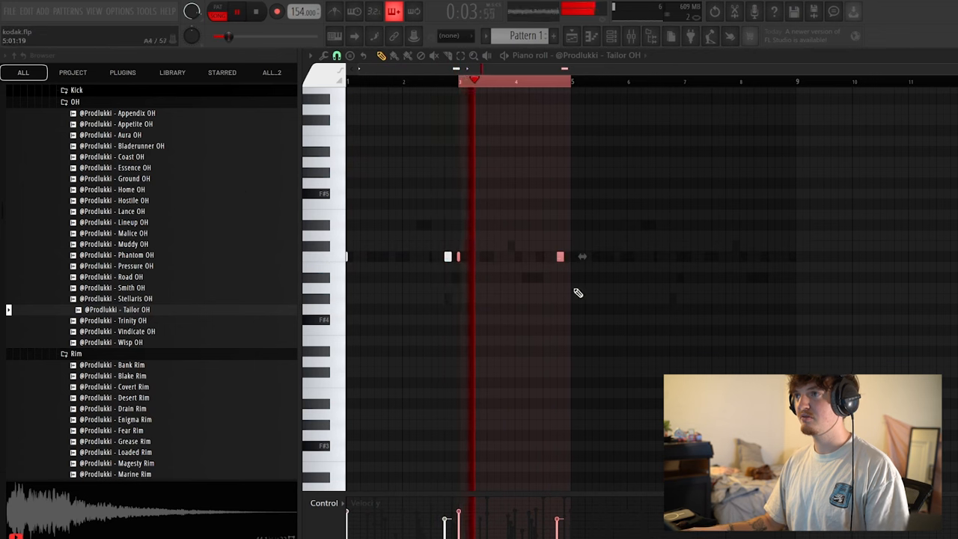
left_click_drag(573, 81, 794, 80)
key("ctrl+b")
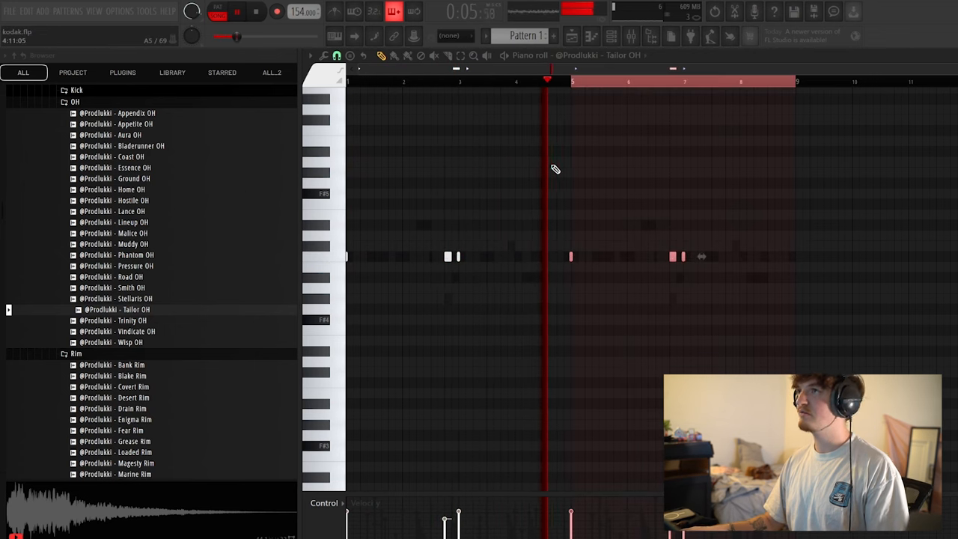
left_click(611, 38)
scroll(82, 224, "up", 5)
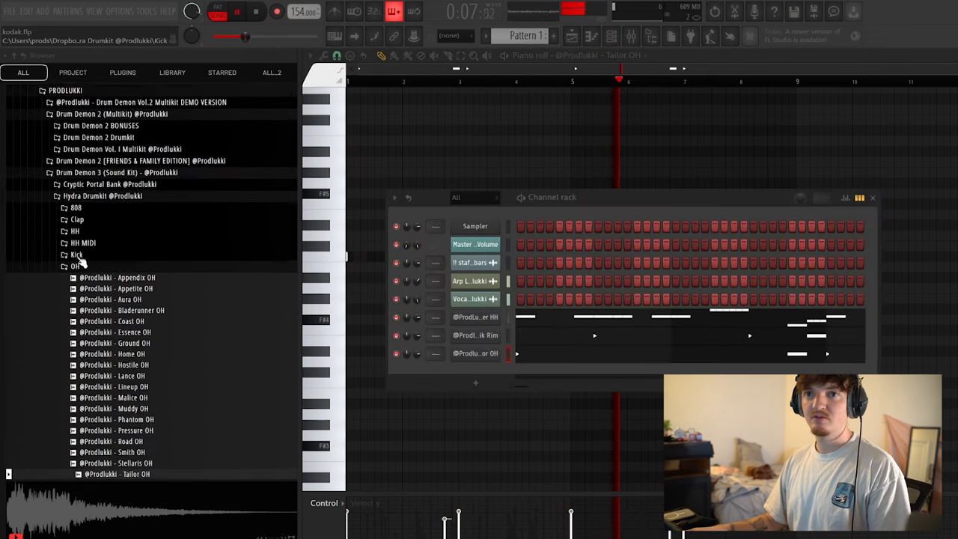
scroll(82, 218, "up", 3)
Add Flare 808 as a new channel and review its sample and volume envelope settings.
left_click(76, 207)
mouse_move(112, 309)
left_mouse_down()
mouse_move(263, 345)
mouse_move(466, 371)
left_mouse_up()
left_click(472, 372)
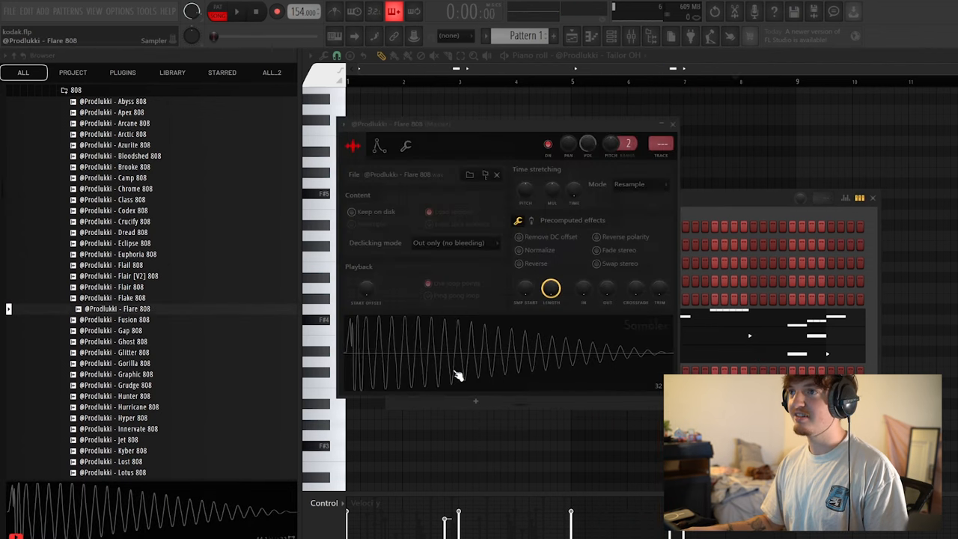
left_click(379, 146)
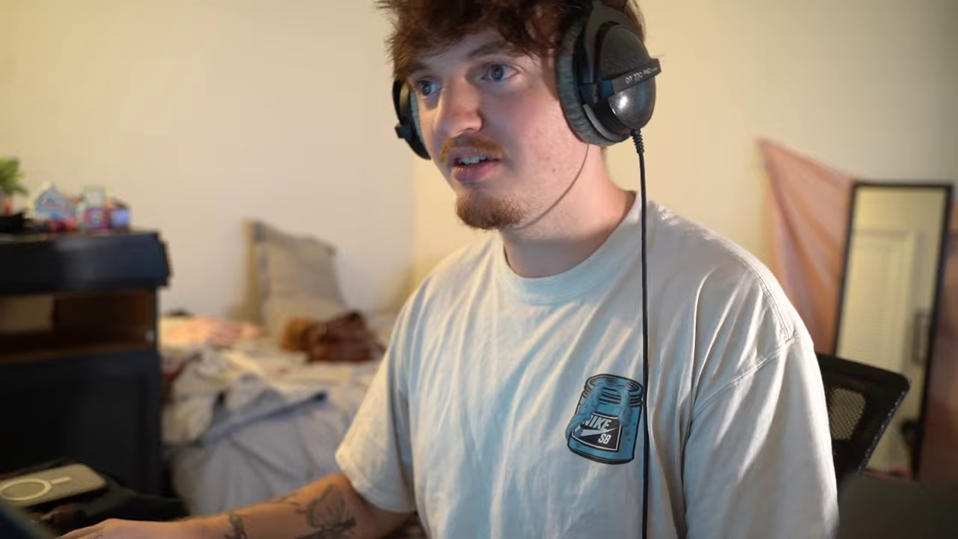
left_click(353, 146)
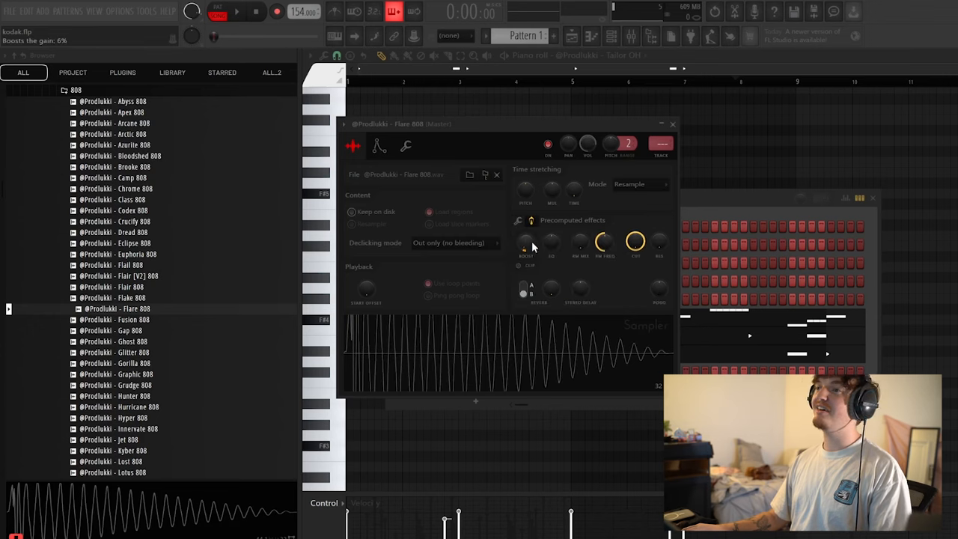
Bring up Flare 808's piano roll, close the sample settings and play the 808 pattern.
key("F7")
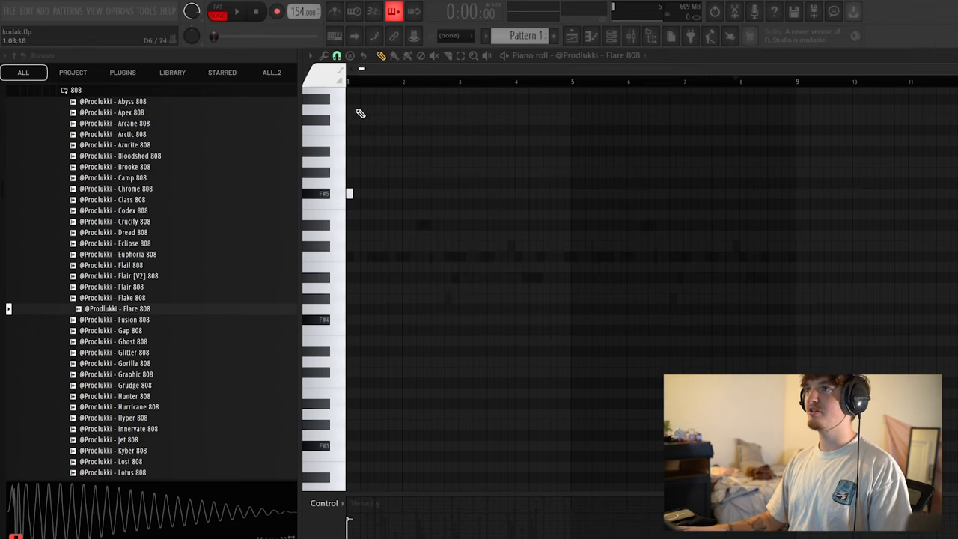
left_click(659, 36)
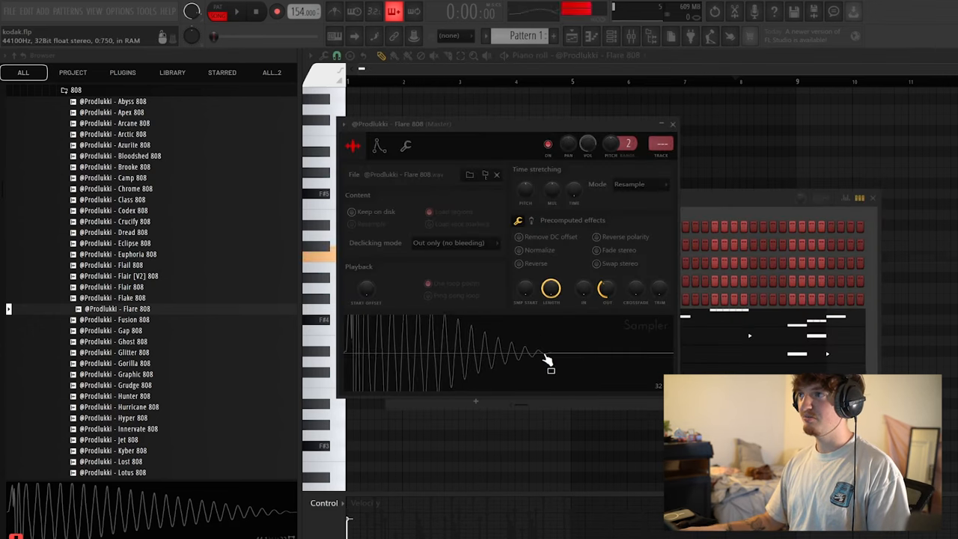
key("Escape")
key("space")
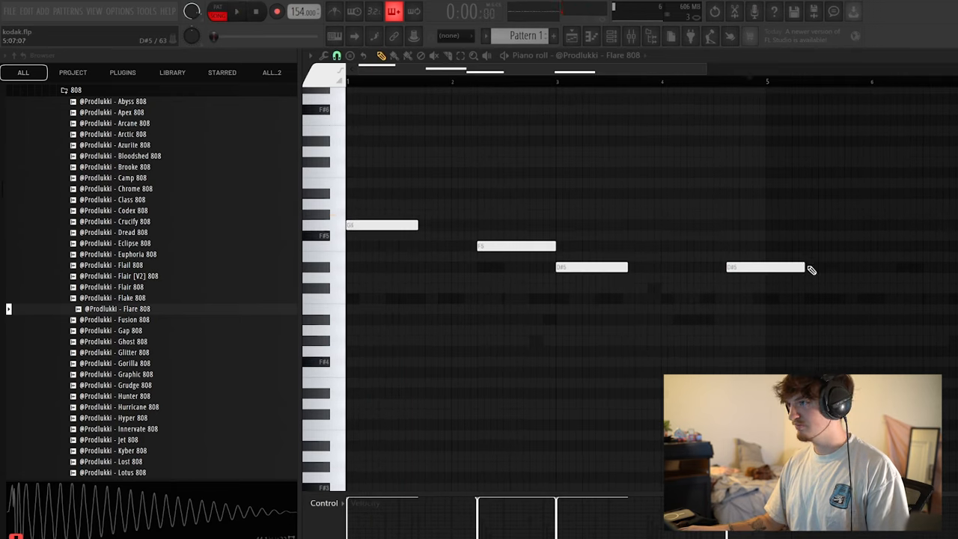
Shorten and merge the last Flare 808 notes, discarding a stray higher note.
left_click_drag(805, 266, 745, 266)
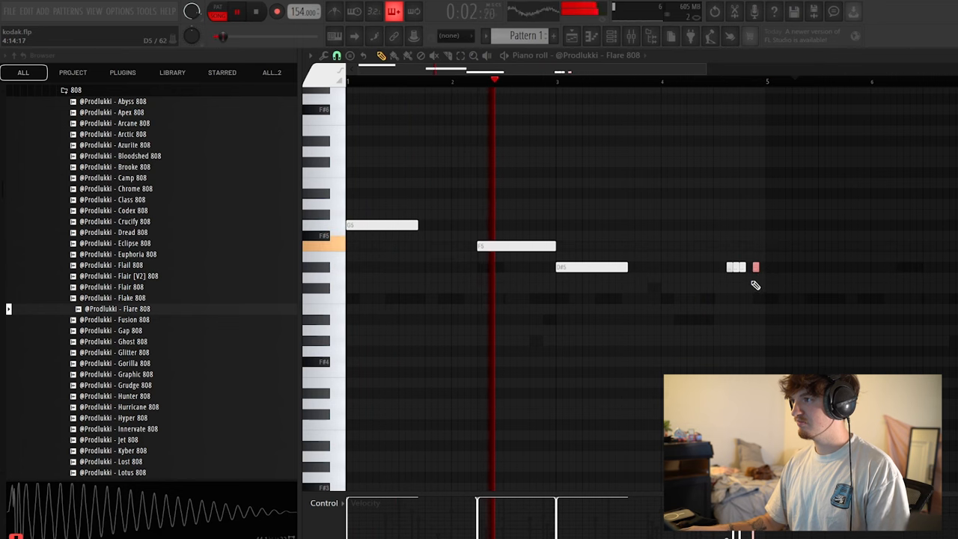
left_click_drag(755, 267, 748, 268)
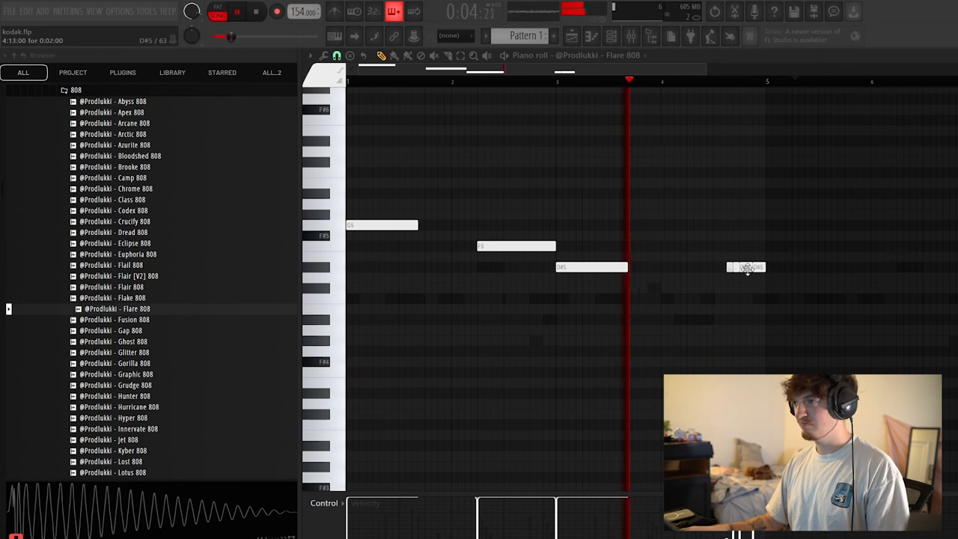
scroll(747, 268, "up", 3)
scroll(719, 300, "down", 2)
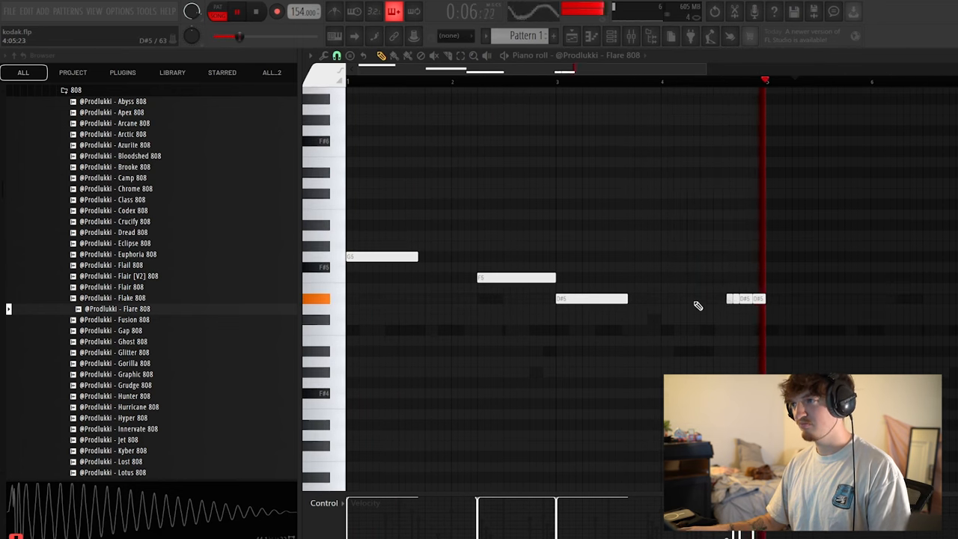
scroll(614, 284, "down", 3)
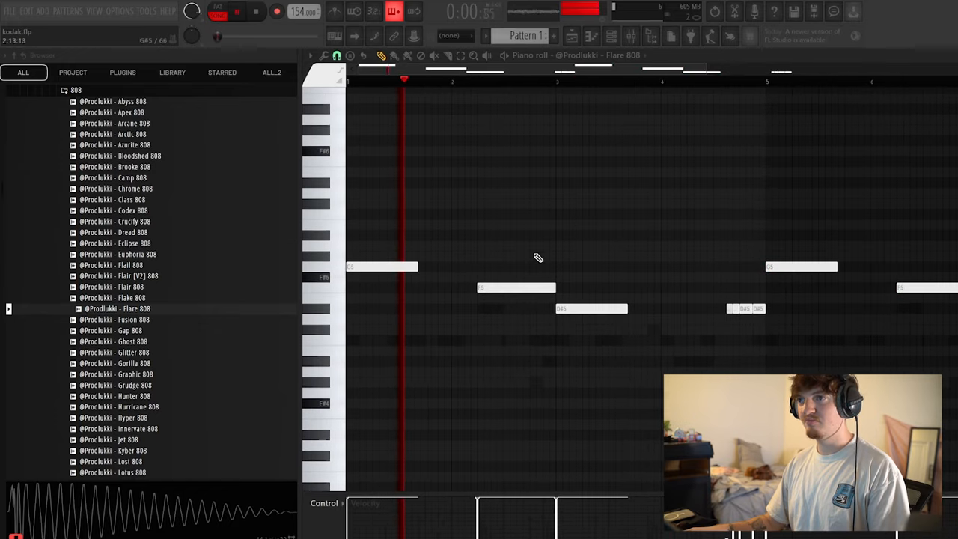
left_click(455, 193)
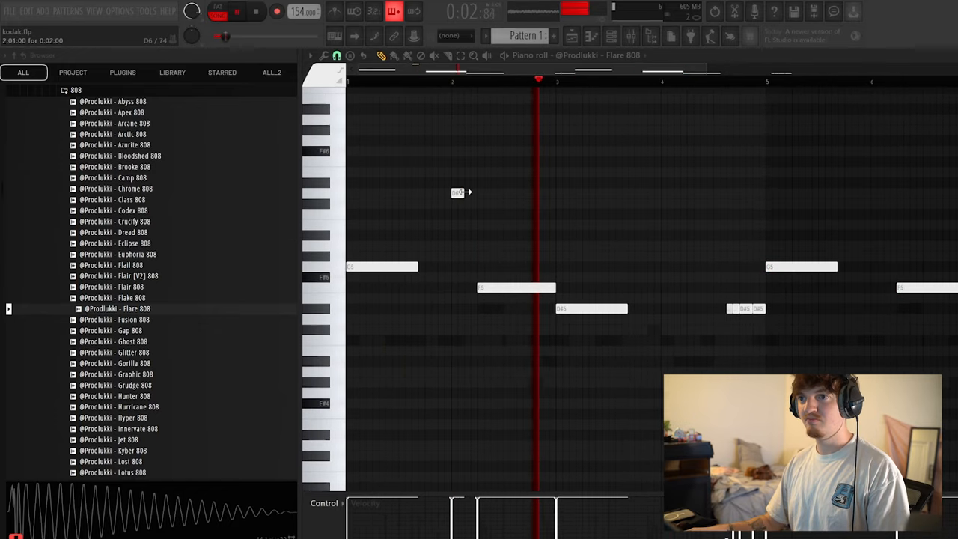
right_click(456, 193)
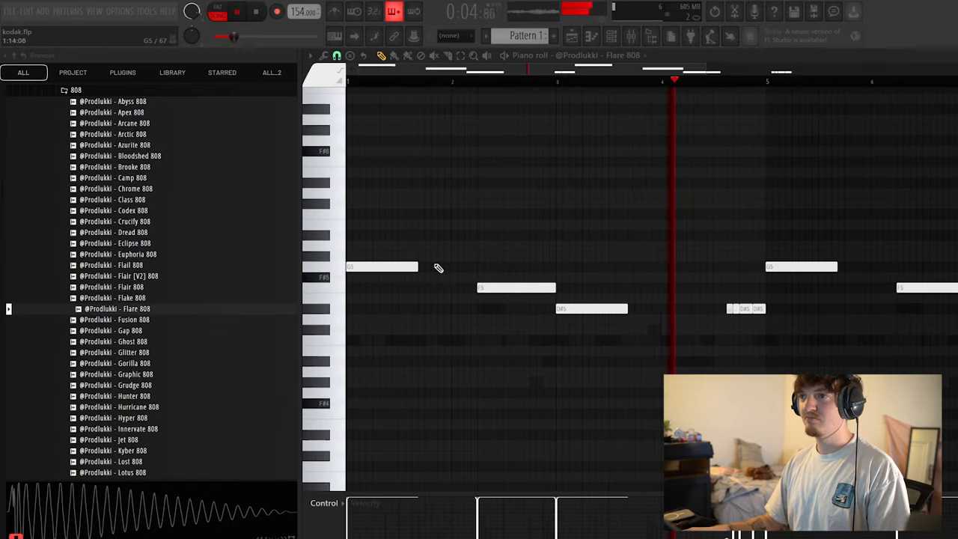
scroll(693, 334, "down", 3)
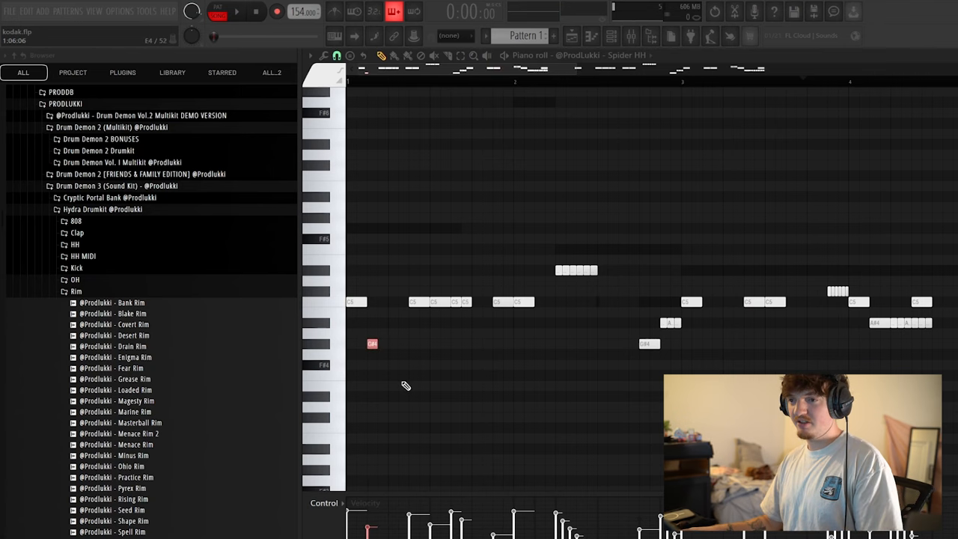
Chop a Spider HH note into a fast roll and paint extra hi-hat notes along the row.
key("ctrl+u")
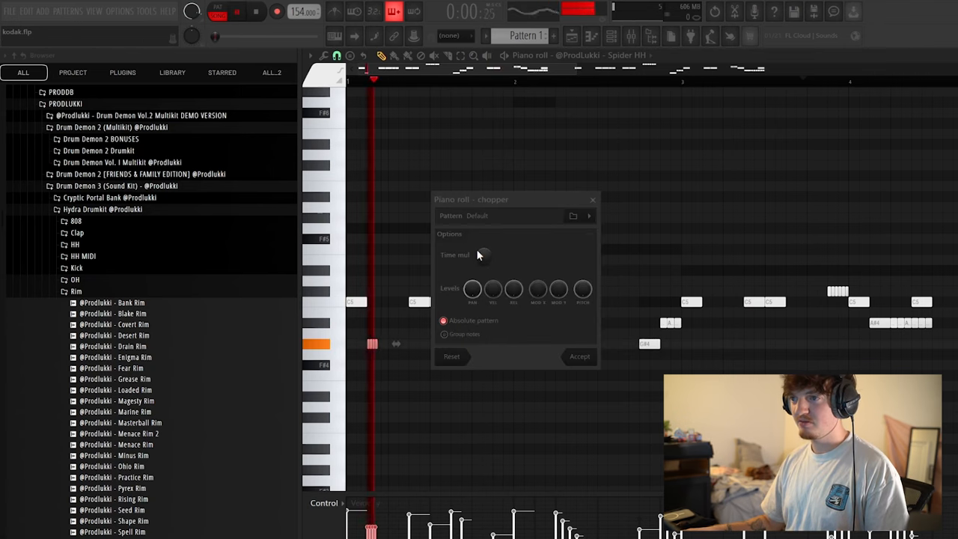
left_click(580, 357)
key("space")
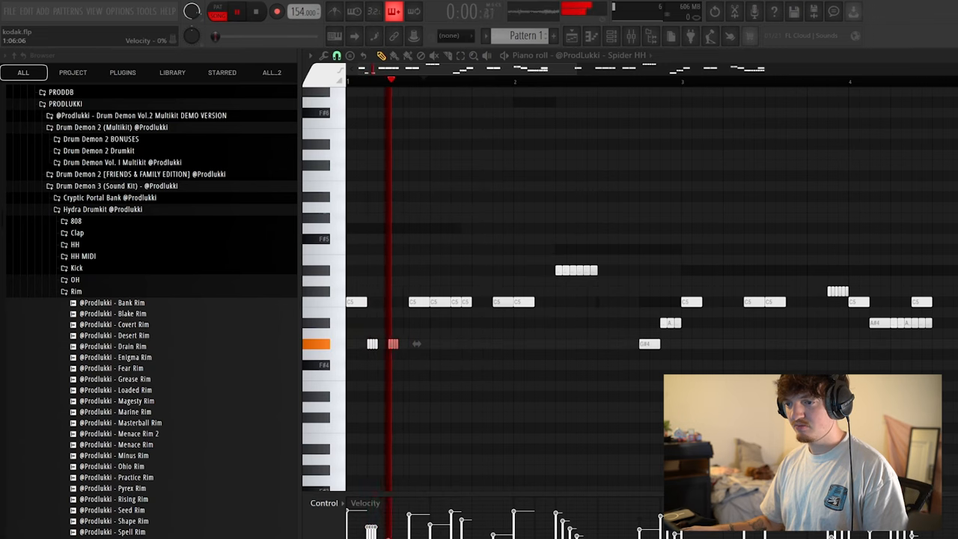
right_click(459, 345)
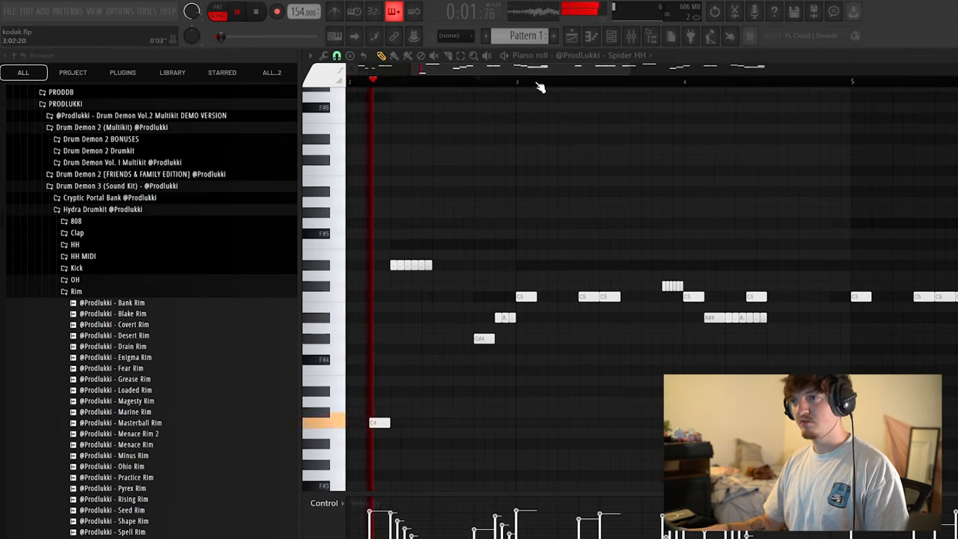
scroll(540, 88, "down", 3)
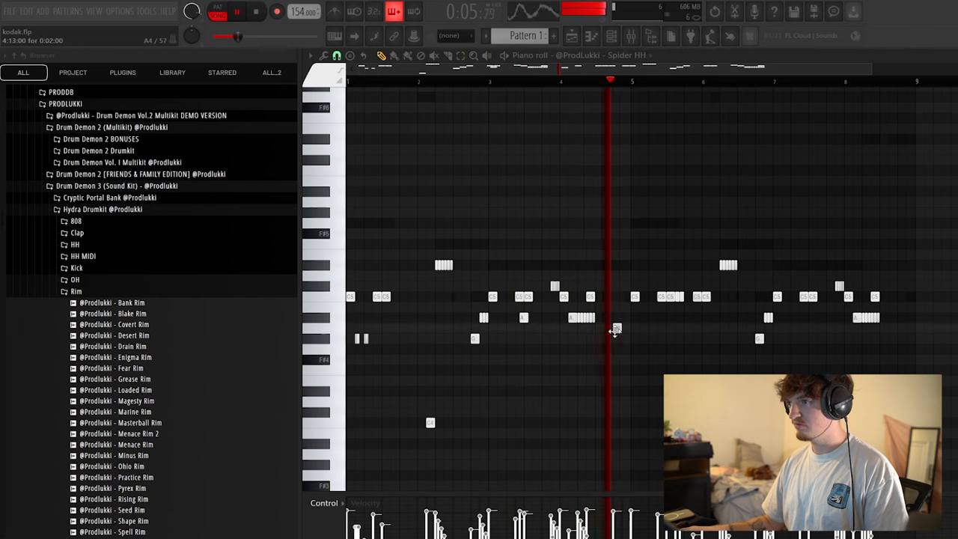
key("space")
left_click_drag(608, 329, 642, 346)
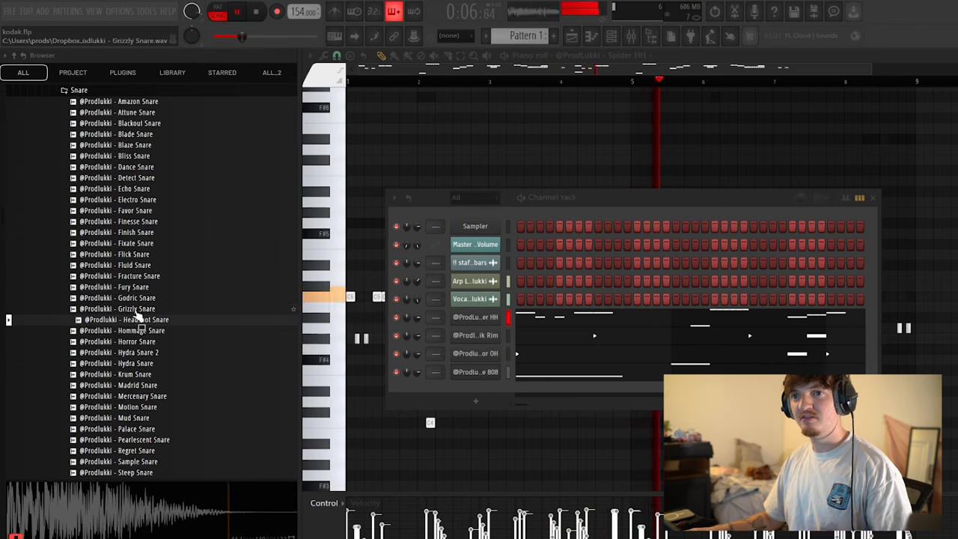
Add Godric Snare as a new channel and bring up its piano roll.
left_click(137, 309)
left_click_drag(251, 335, 420, 390)
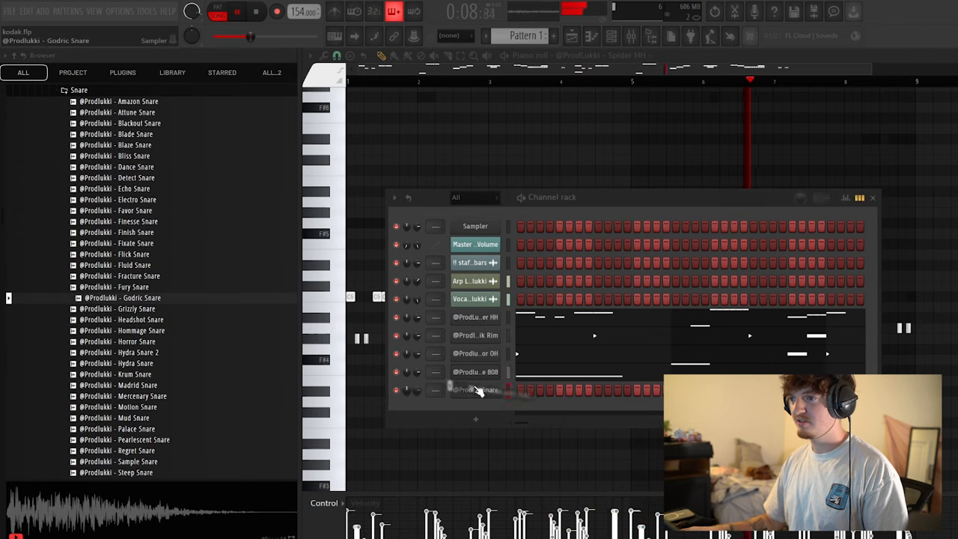
right_click(472, 390)
left_click(535, 389)
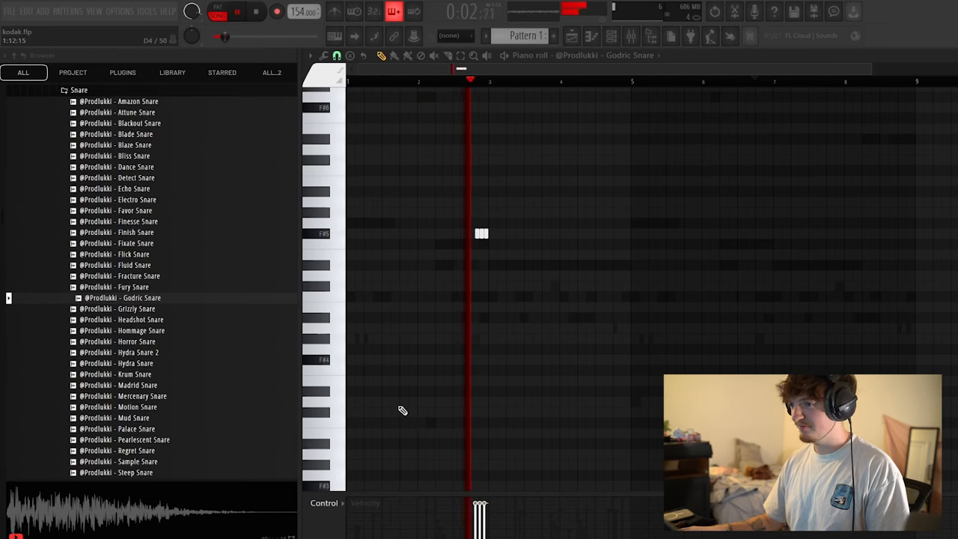
scroll(471, 82, "up", 2)
scroll(608, 224, "down", 2)
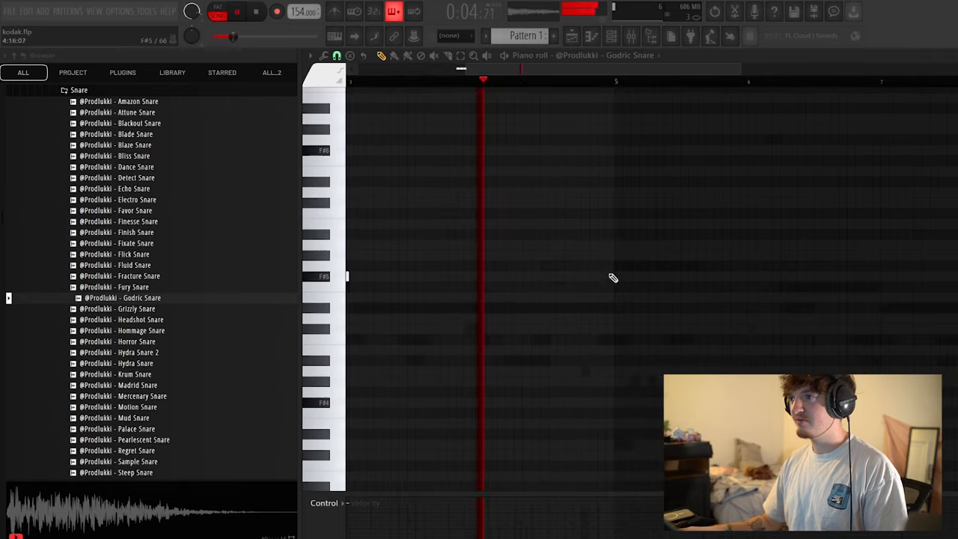
Write short snare rolls, duplicate them along the pattern, and switch to the playlist.
left_click(595, 277)
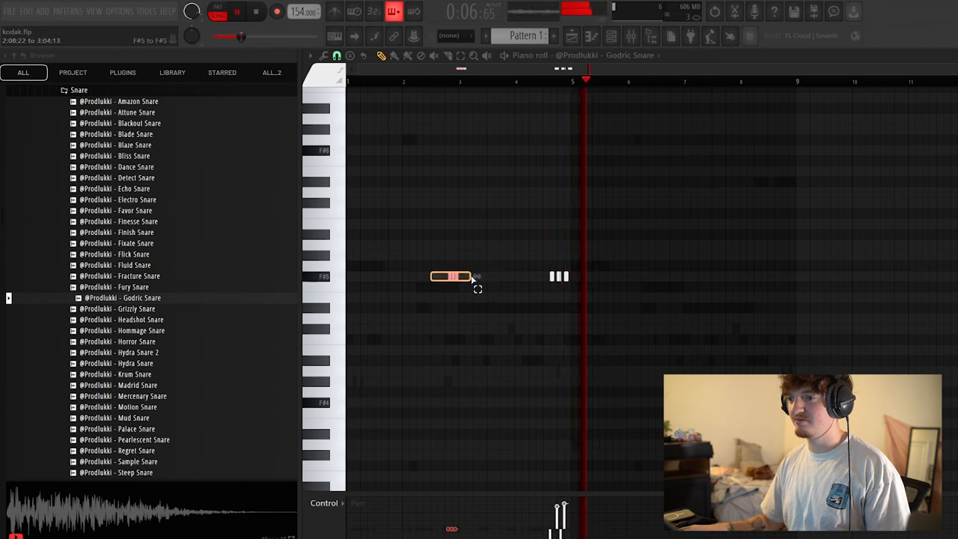
key("space")
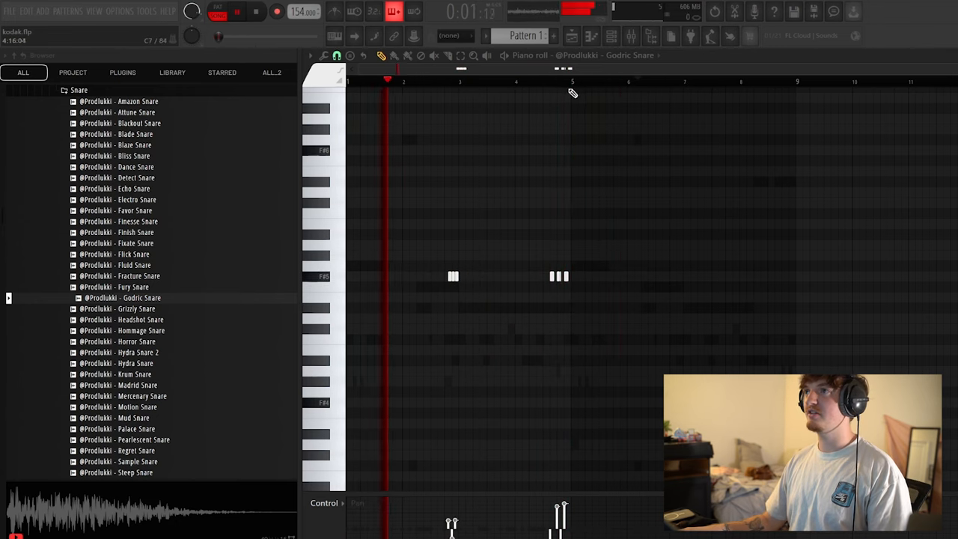
key("ctrl+b")
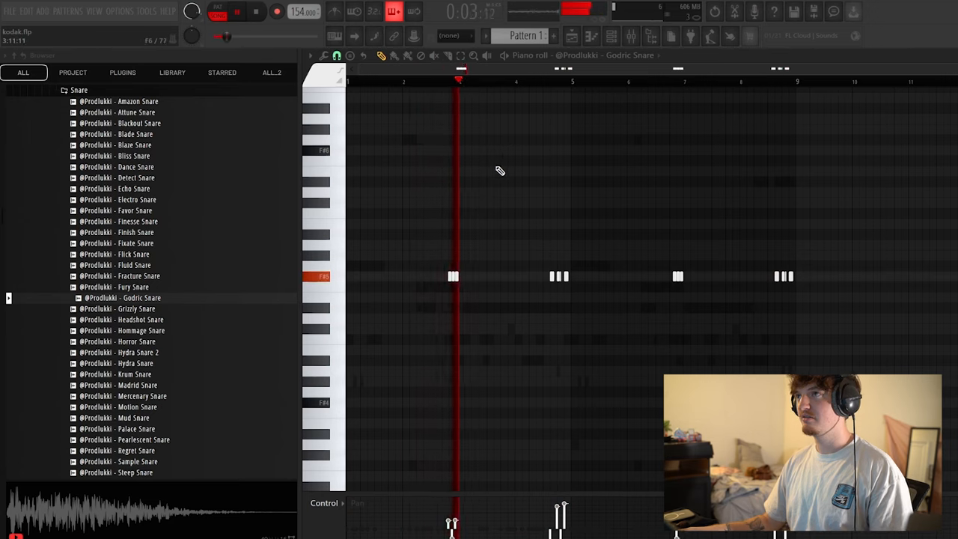
key("F5")
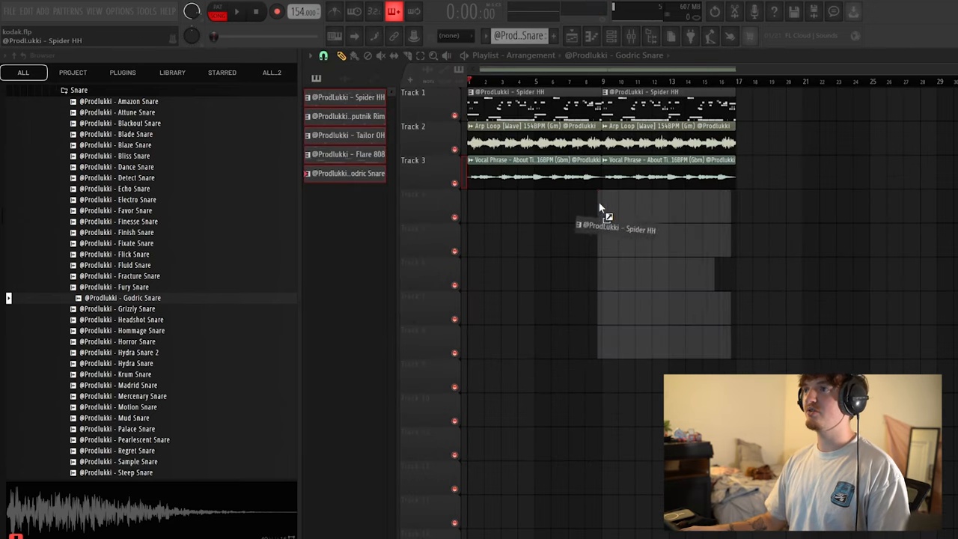
Place the five drum and 808 patterns from bar 9, clearing Track 1 and shifting clips up.
left_click_drag(347, 95, 603, 196)
left_click(412, 92)
key("Delete")
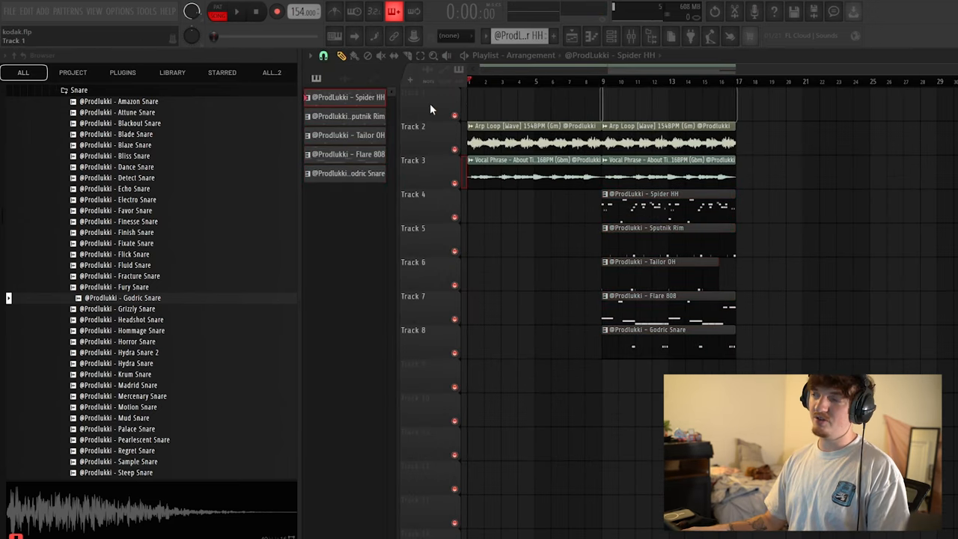
left_click_drag(577, 147, 576, 113)
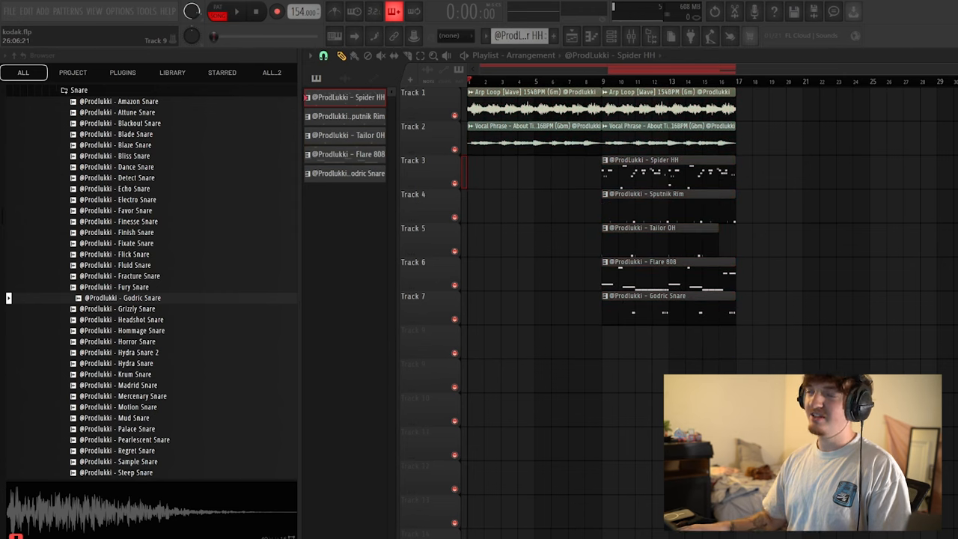
Delete the first Vocal Phrase clip so the vocal starts at bar 9.
right_click(543, 148)
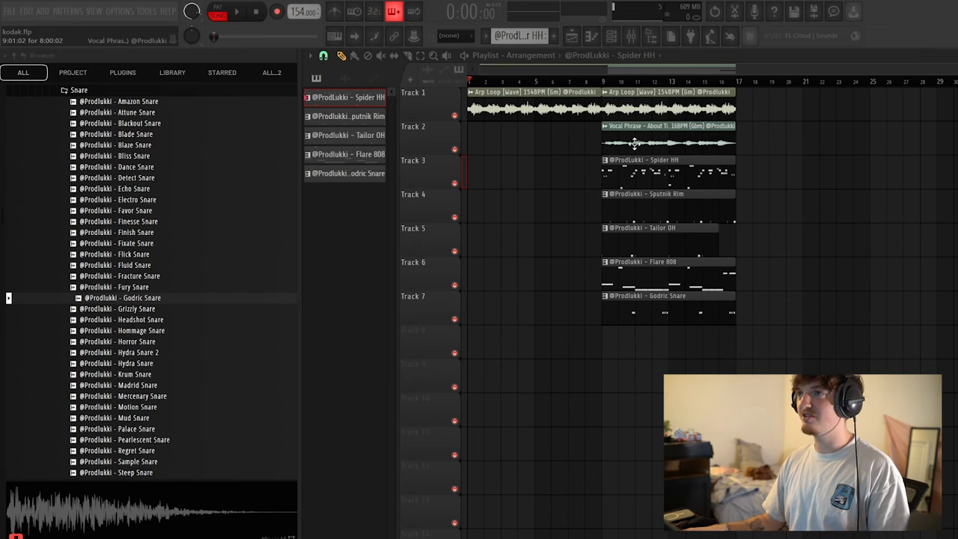
left_click(635, 144)
left_click(480, 143)
key("Delete")
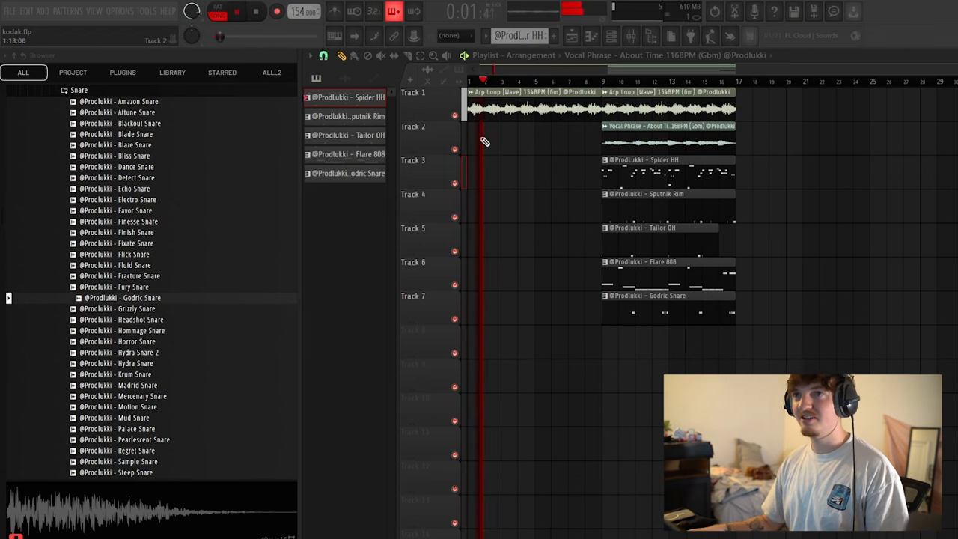
Drop the starred Pre-Drop riser onto Track 8 leading into bar 9.
left_click(223, 73)
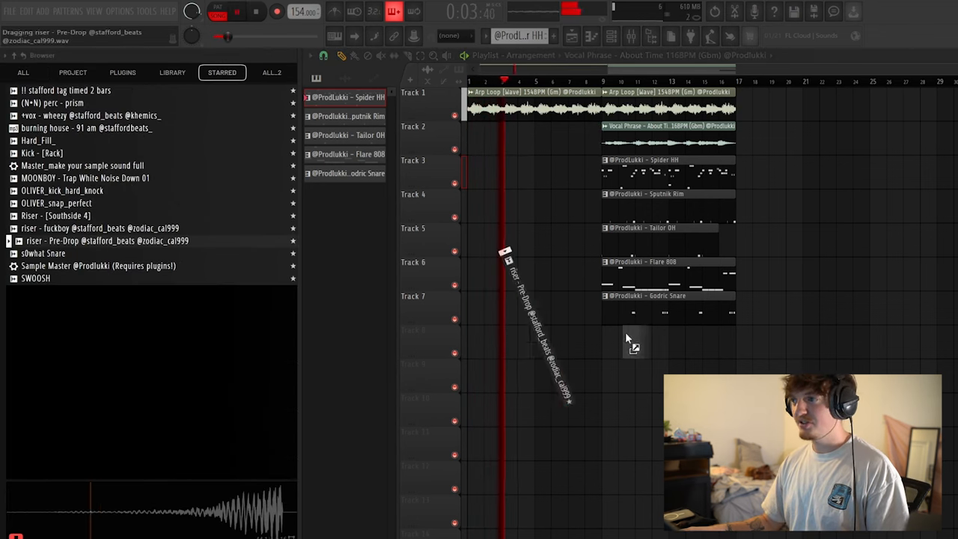
left_click_drag(88, 240, 625, 331)
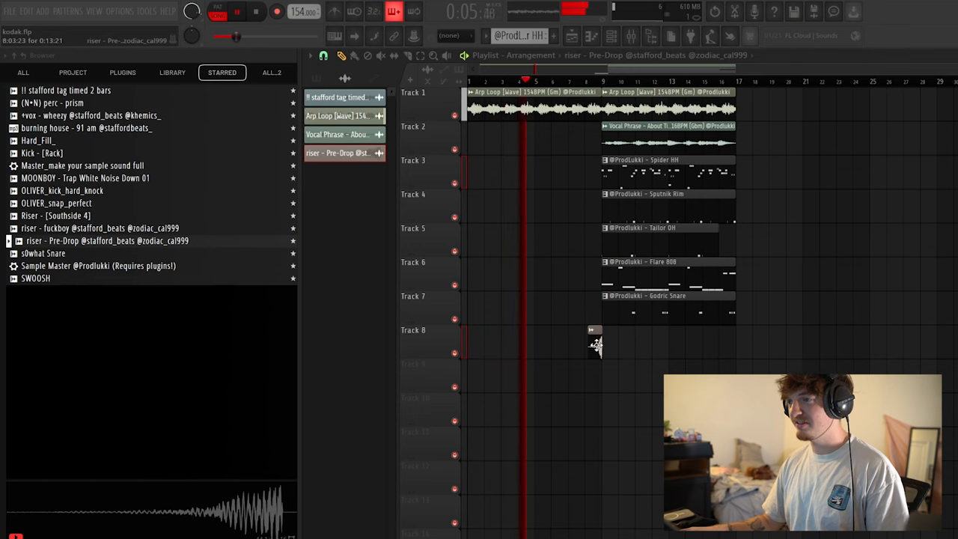
double_click(593, 332)
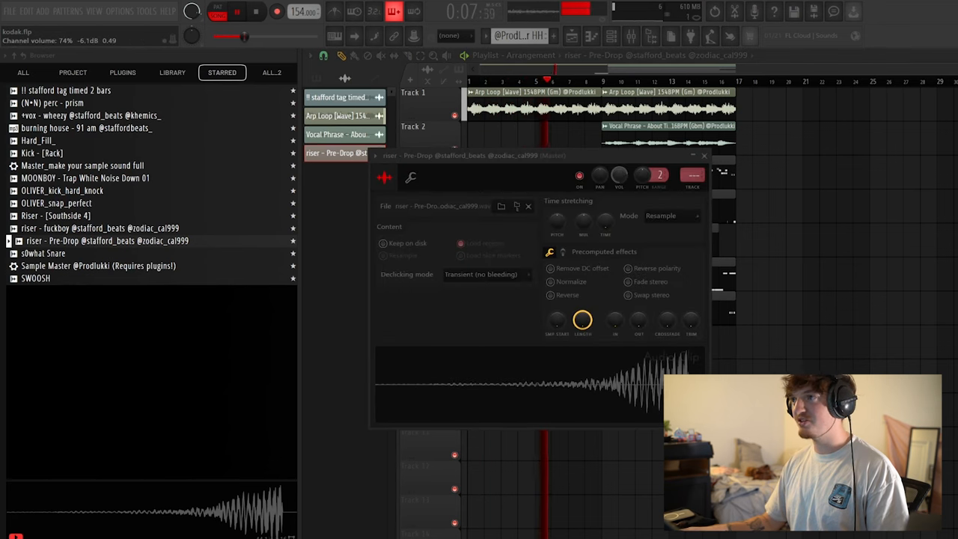
key("Escape")
Duplicate the clips on tracks 1 to 7 out to bar 25, the second 808 becoming Flare 808 #2.
left_click_drag(603, 120, 764, 359, "ctrl")
key("ctrl+b")
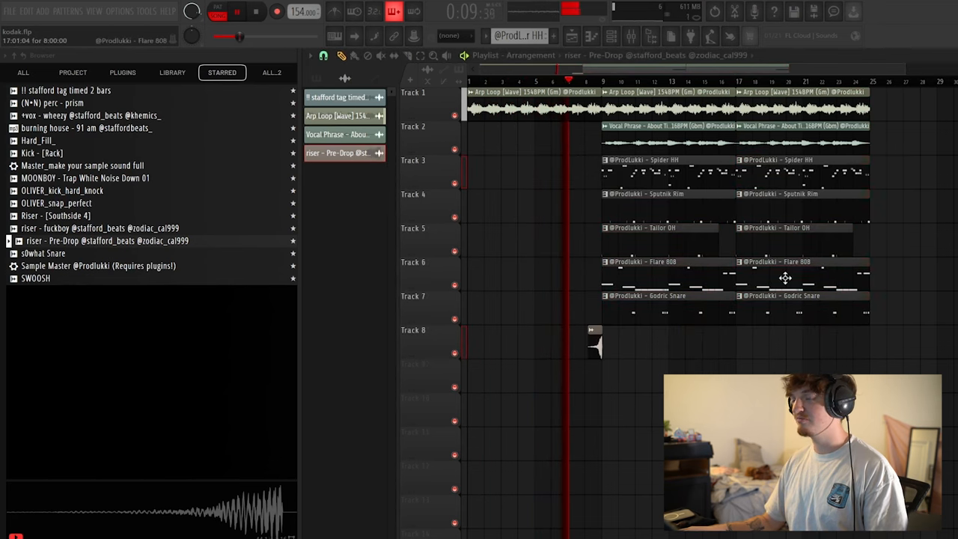
scroll(780, 338, "down", 2)
scroll(542, 345, "up", 2)
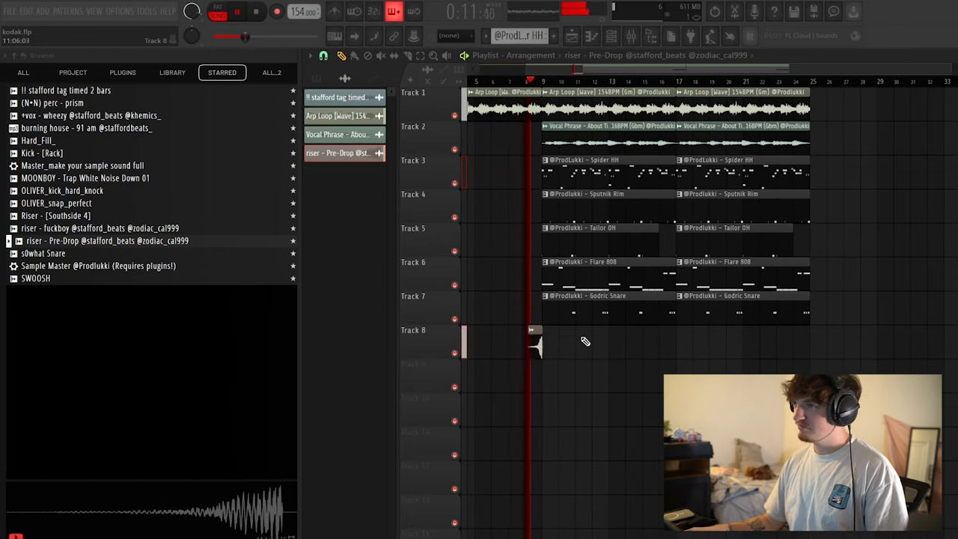
double_click(536, 343)
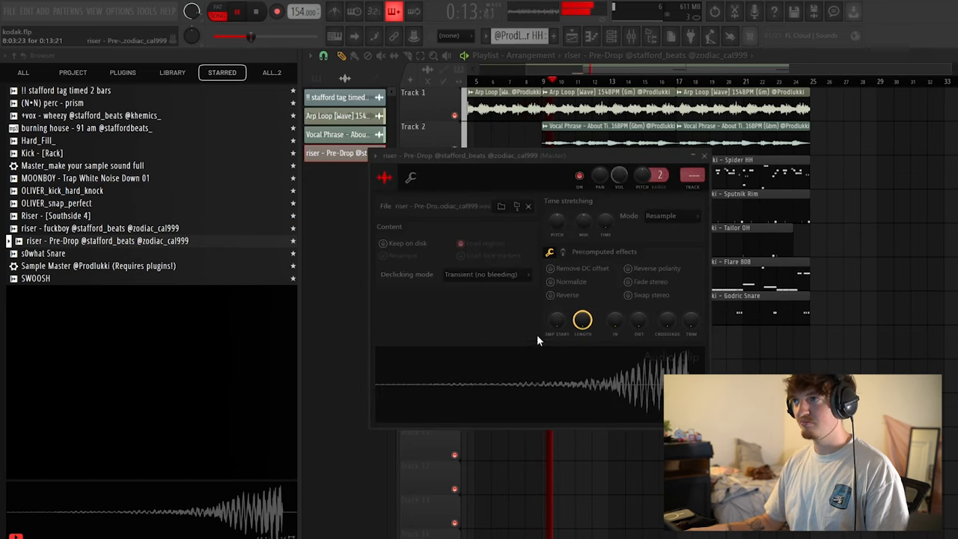
key("Escape")
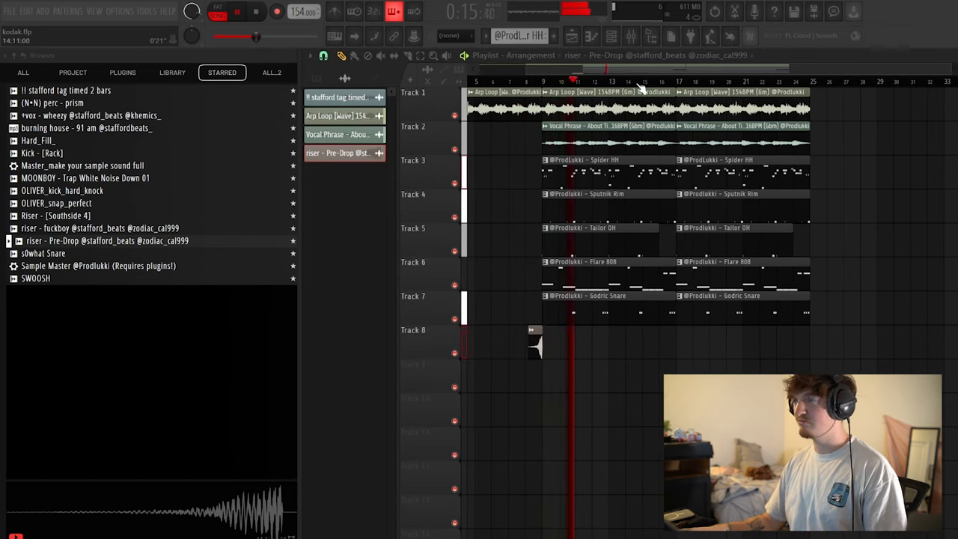
scroll(704, 224, "up", 3)
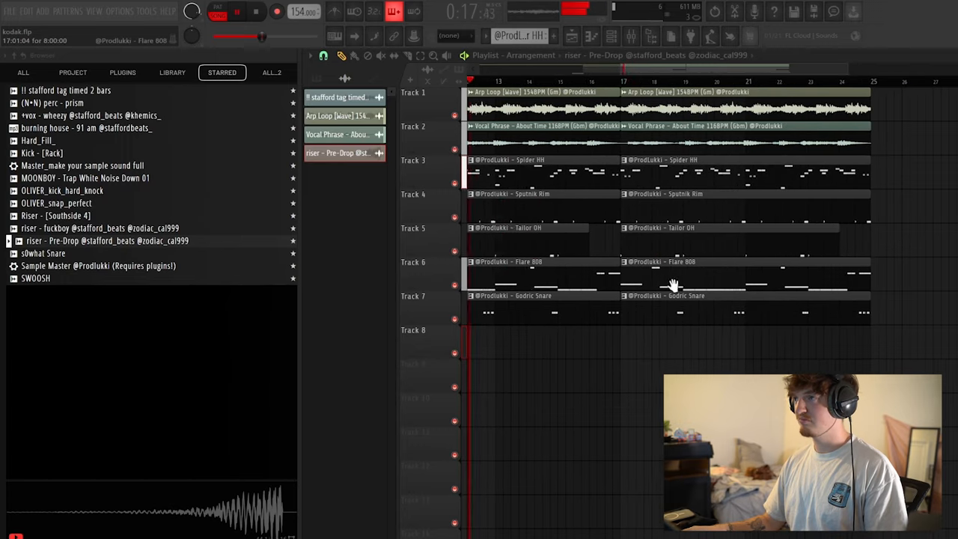
scroll(733, 272, "up", 2)
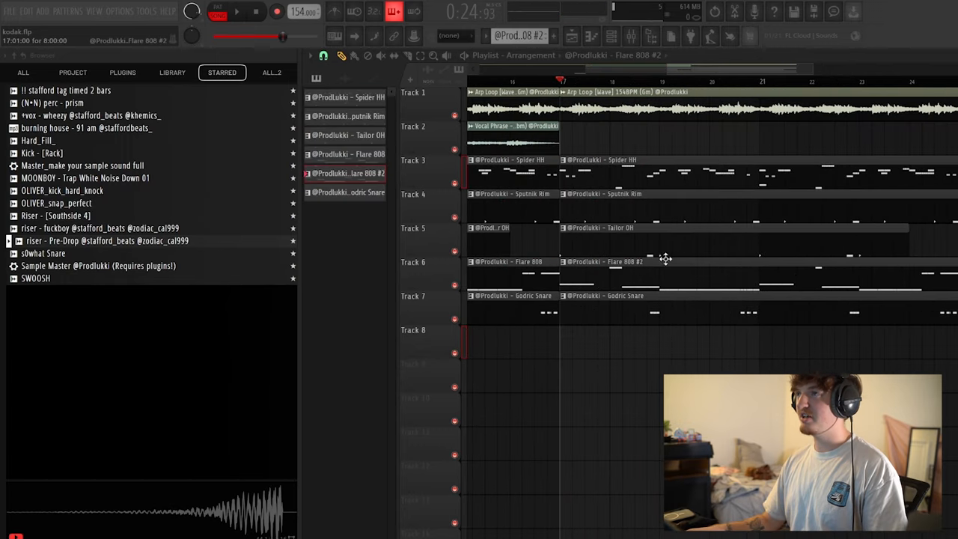
Browse the 808 folder under All and audition samples, landing on Lost 808.
left_click(628, 36)
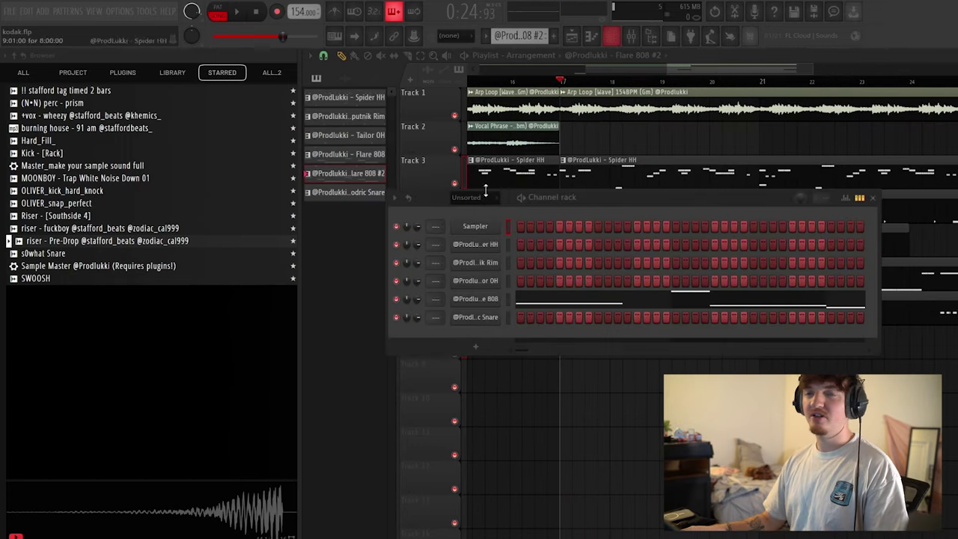
left_click(23, 72)
scroll(82, 293, "down", 10)
scroll(83, 292, "down", 10)
scroll(83, 292, "down", 10)
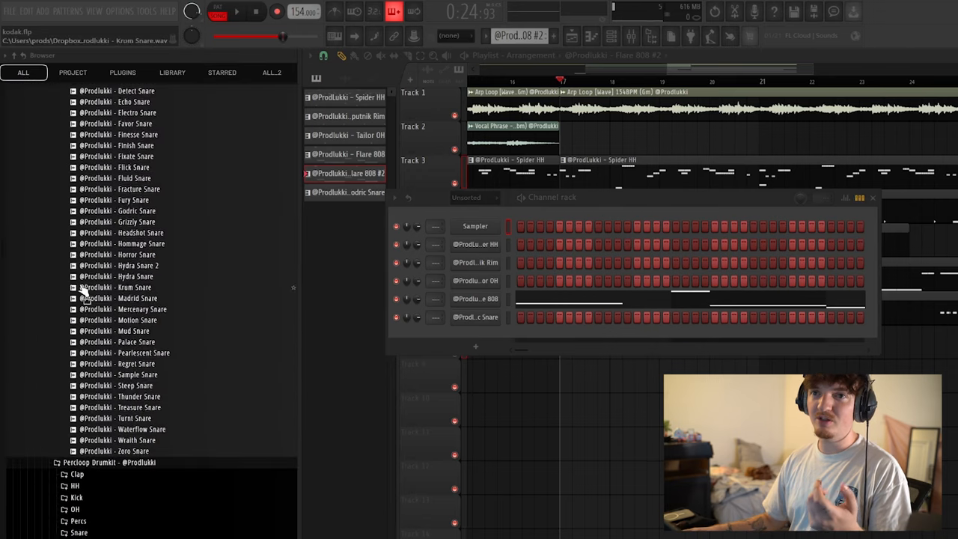
scroll(83, 289, "up", 5)
left_click(75, 118)
left_click(113, 278)
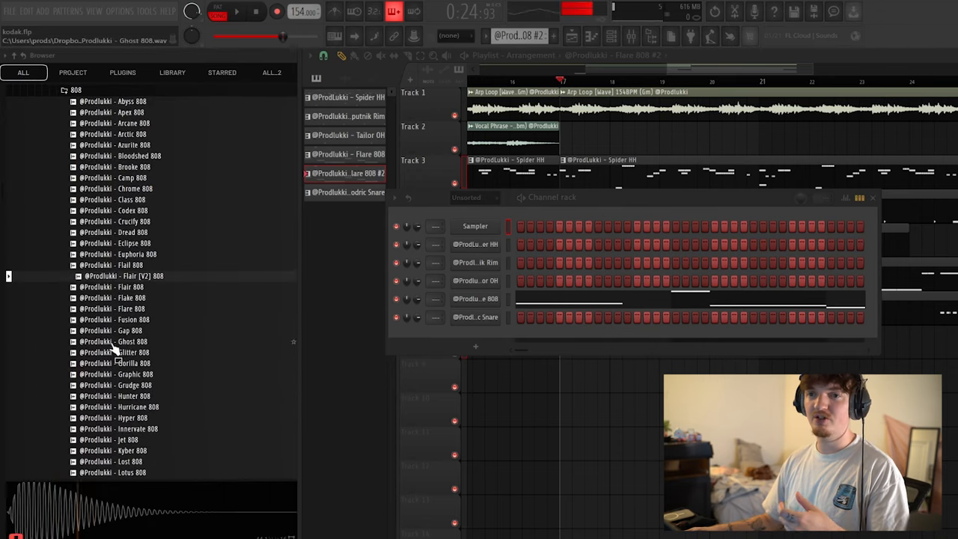
left_click(113, 348)
scroll(113, 344, "down", 3)
left_click(116, 331)
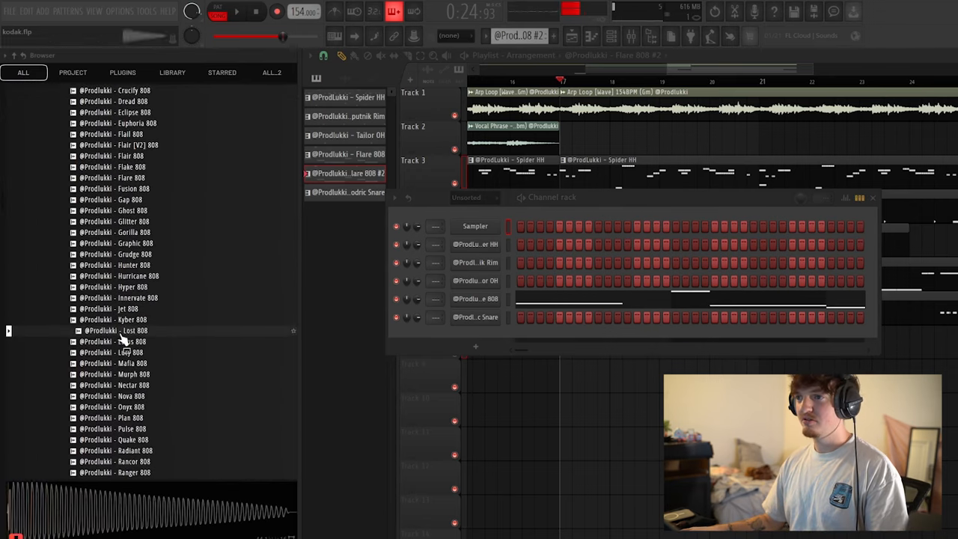
Drop Lost 808 into the Channel Rack as a new channel beside Flare 808.
left_click_drag(468, 340, 468, 341)
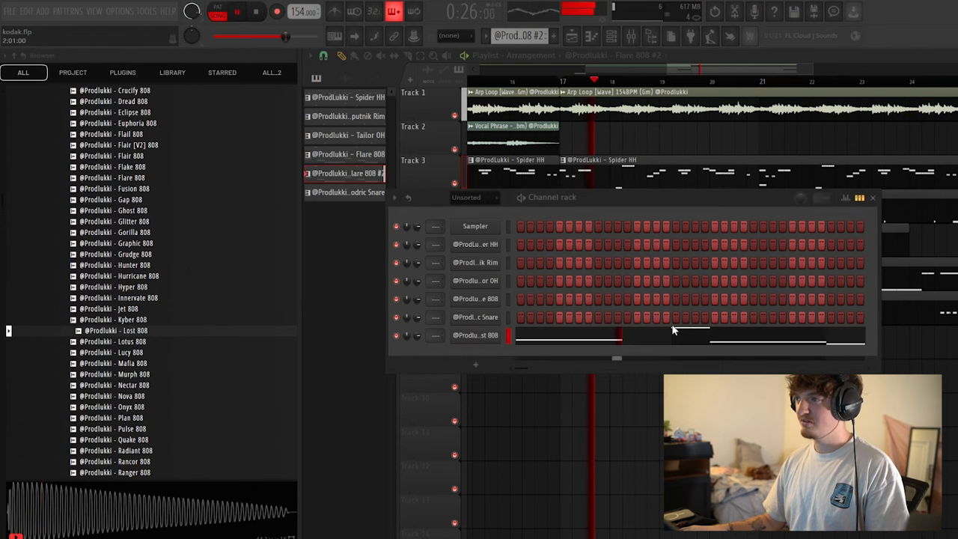
scroll(131, 345, "down", 3)
scroll(131, 345, "down", 3)
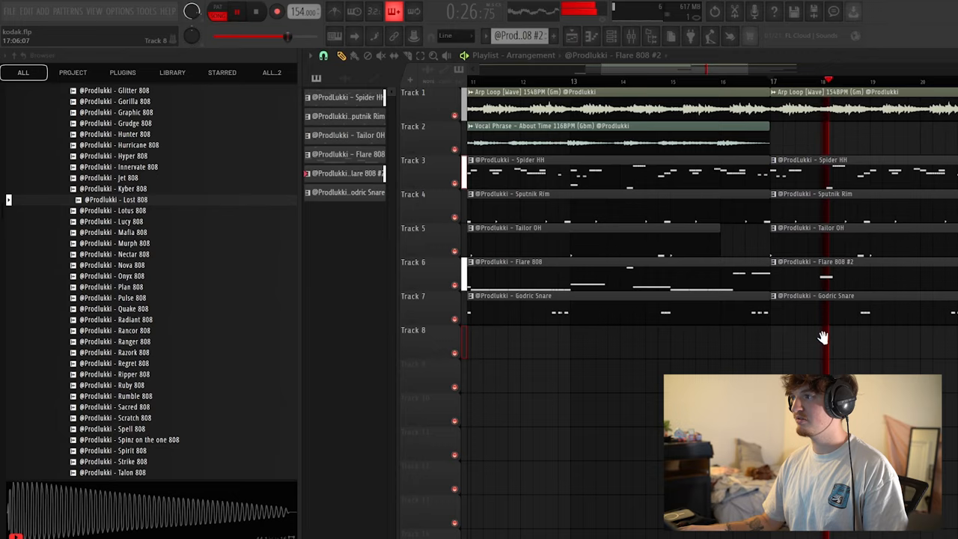
double_click(608, 294)
Select two notes in the Flare 808 pattern and return to the Channel Rack.
left_click_drag(327, 204, 333, 208)
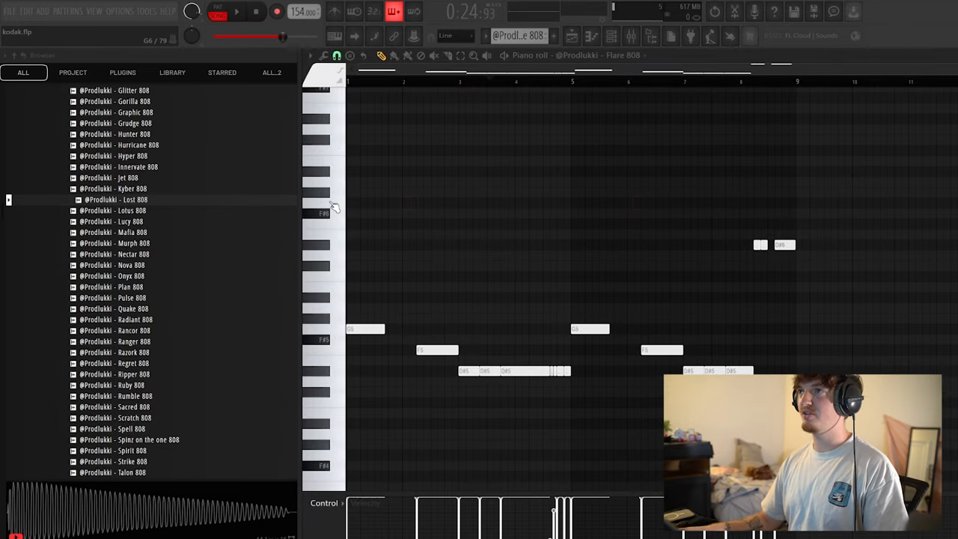
left_click(572, 36)
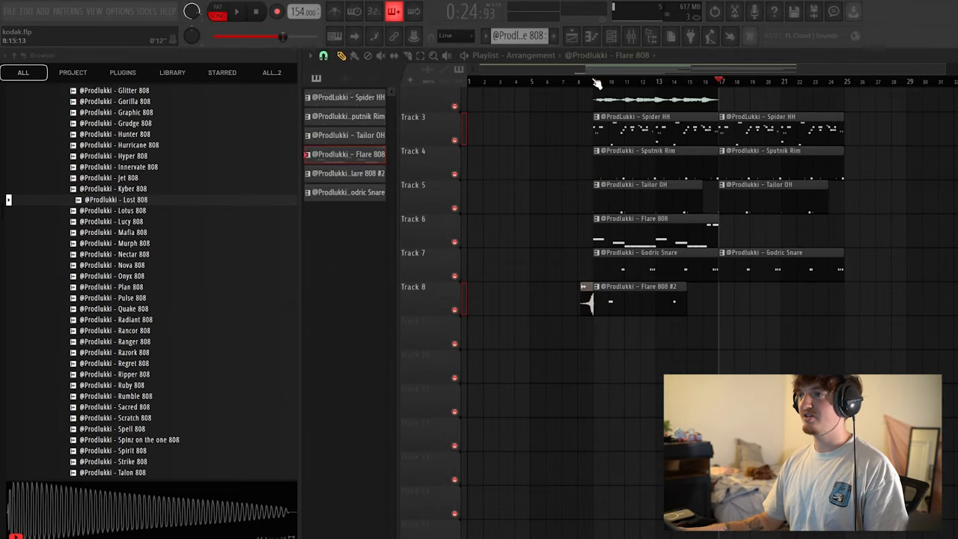
scroll(620, 354, "up", 3)
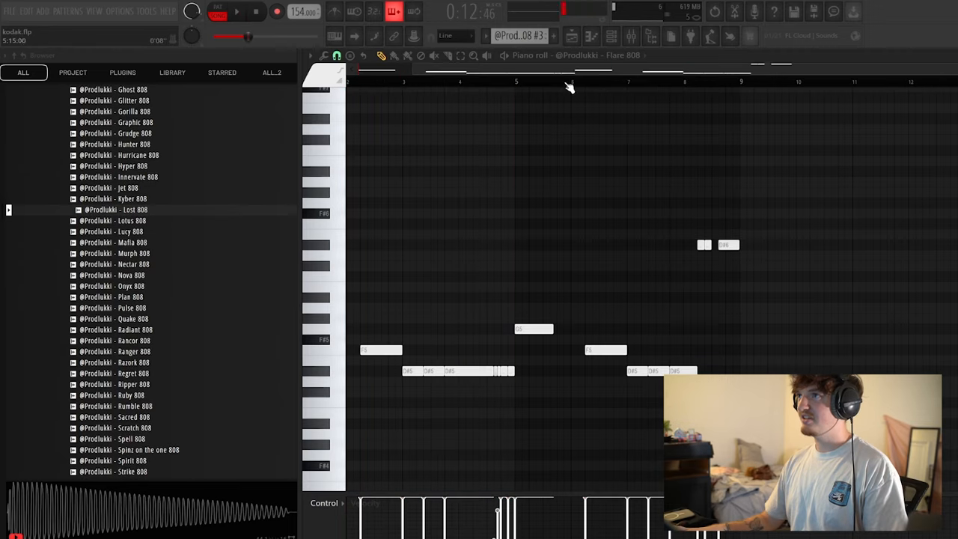
left_click(613, 36)
Add Ranger 808 as a new channel and bring up its channel settings.
left_click(120, 351)
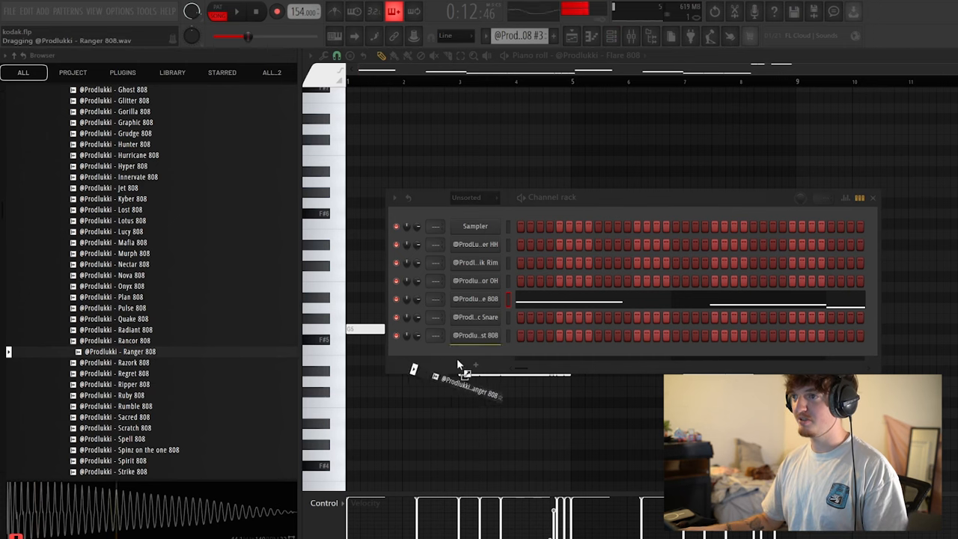
left_click_drag(458, 363, 458, 355)
left_click(475, 352)
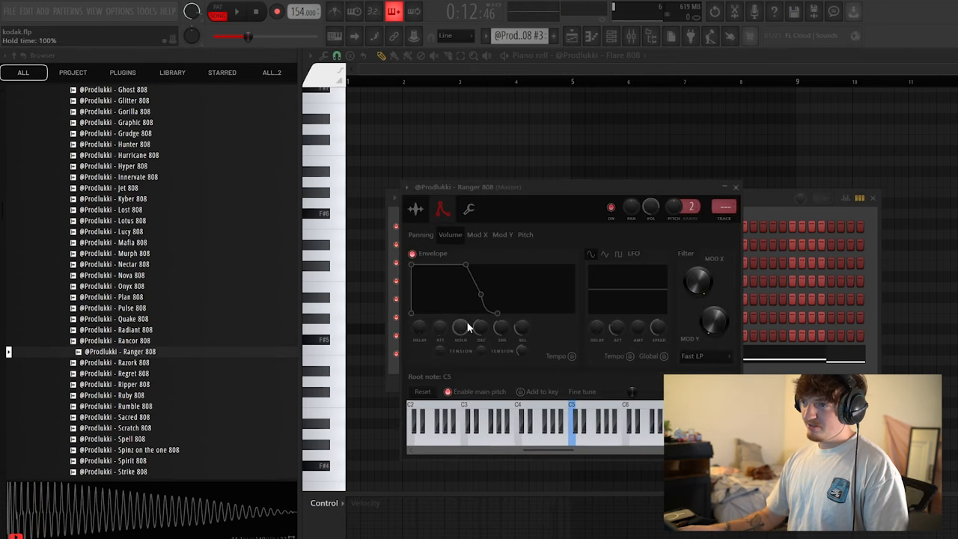
Shorten the final long note of the Flare 808 #3 pattern voiced by Twisted 808.
key("Escape")
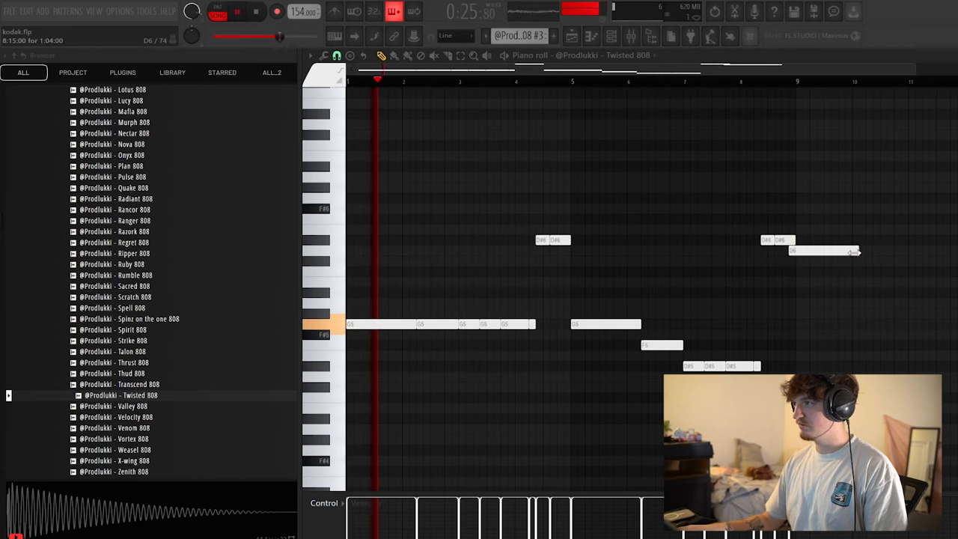
left_click_drag(850, 251, 792, 251)
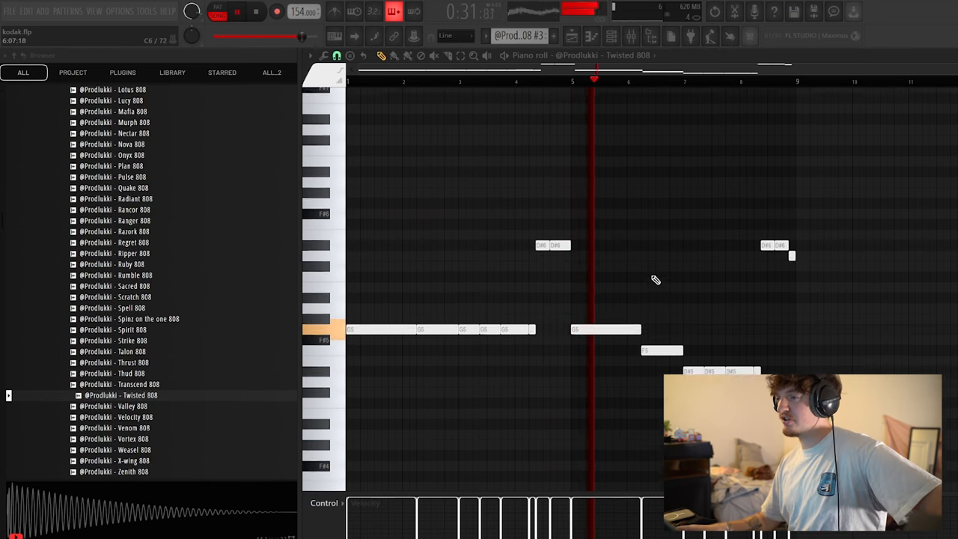
scroll(656, 280, "up", 2)
scroll(644, 270, "down", 1)
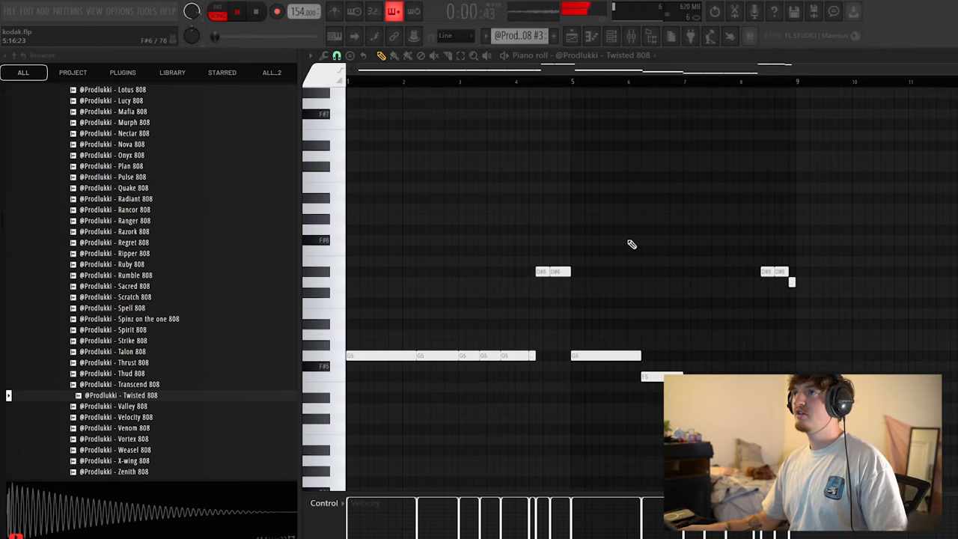
left_click(572, 35)
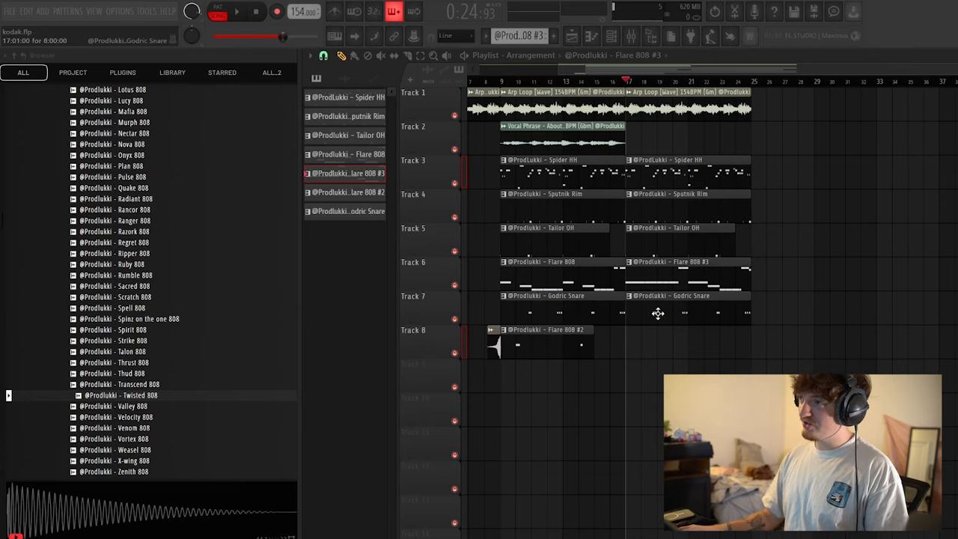
Copy the vocal phrase to a later section and raise the master EQ band 7 automation back up.
left_click_drag(571, 139, 816, 131)
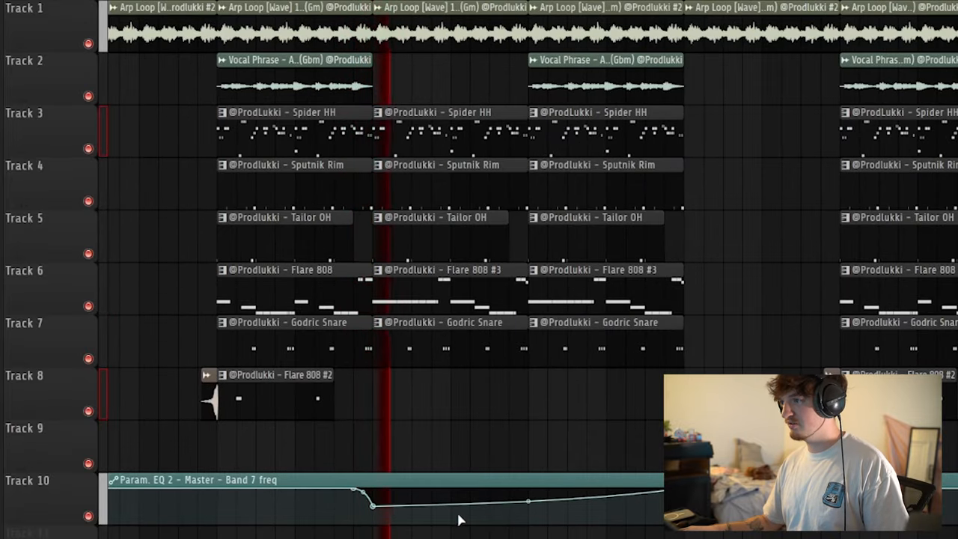
left_click_drag(528, 500, 529, 489)
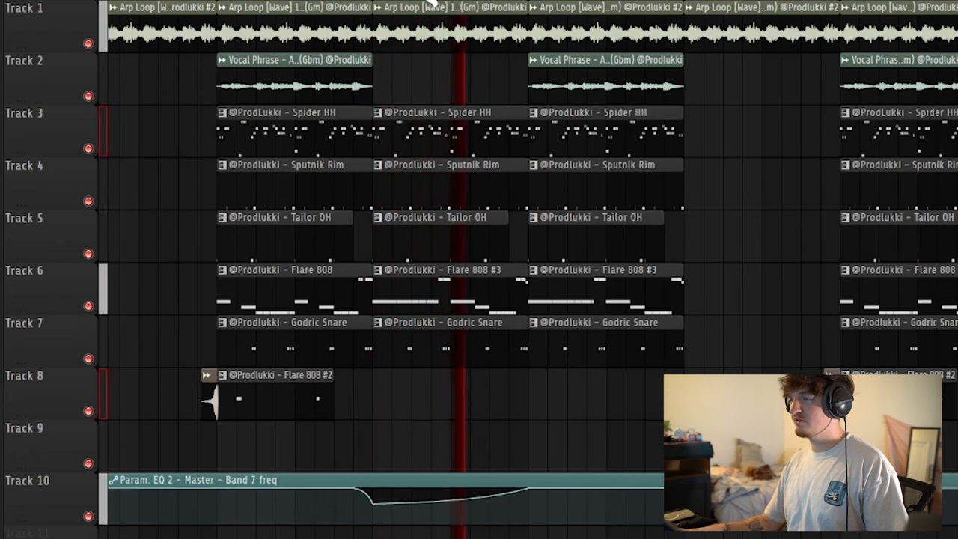
scroll(433, 7, "down", 3)
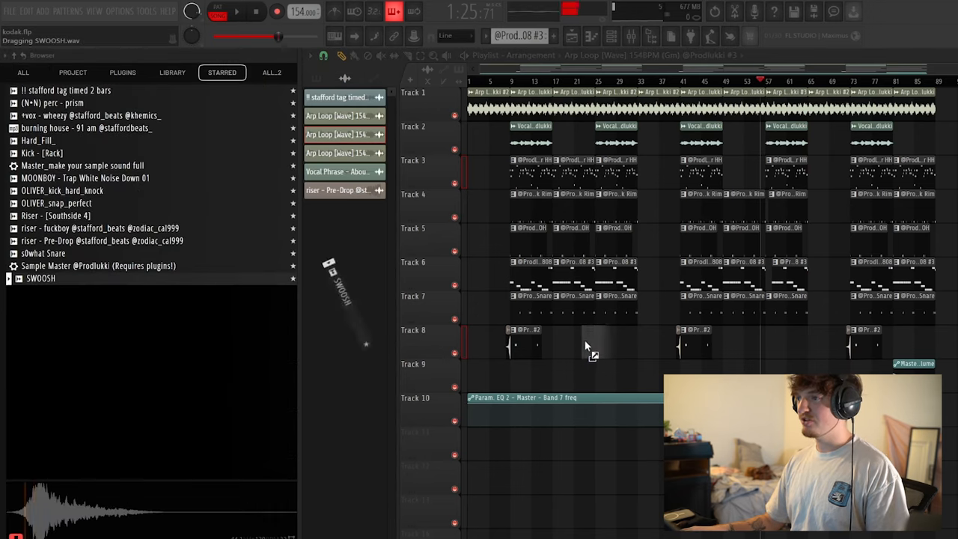
Place SWOOSH on Track 8 at the section change and play back to check it.
left_click_drag(36, 278, 633, 341)
scroll(644, 63, "up", 8)
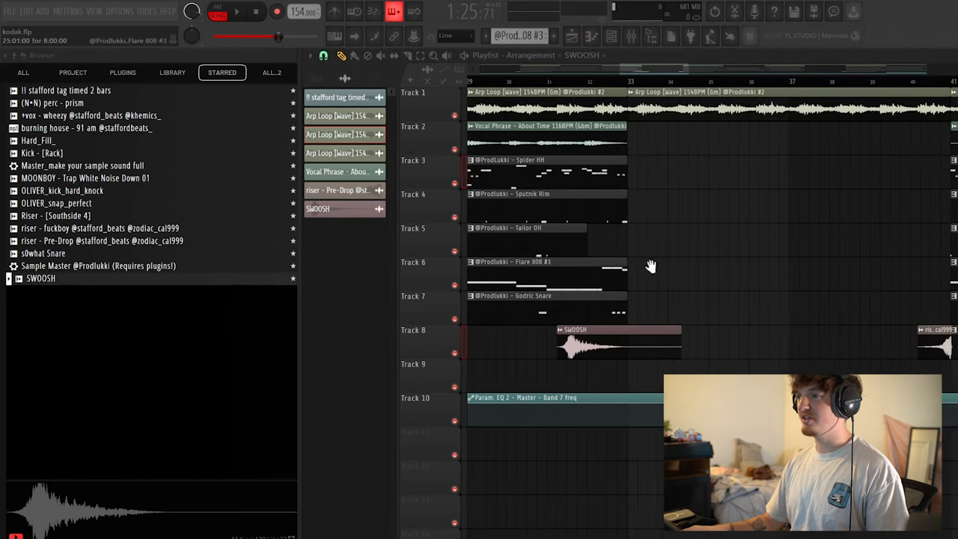
double_click(652, 340)
key("Escape")
key("space")
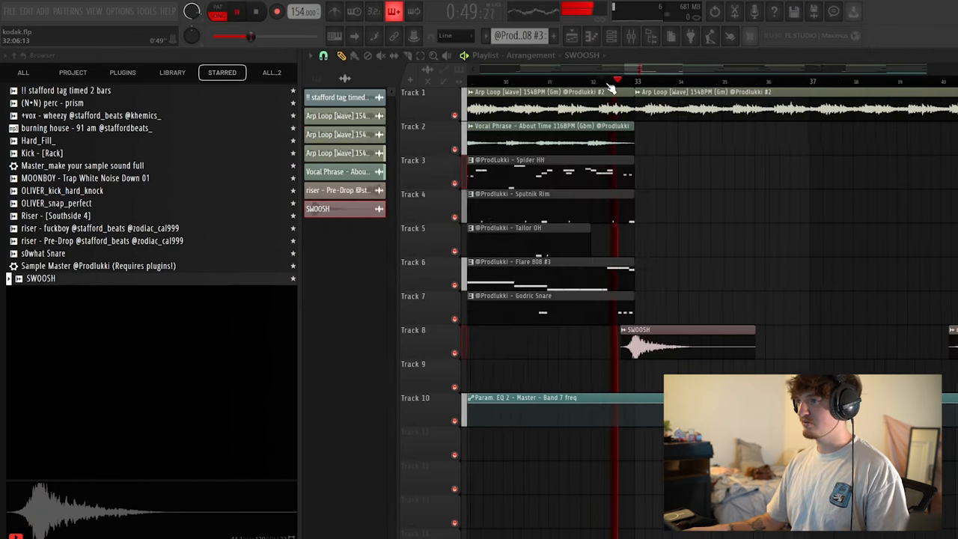
scroll(611, 83, "down", 8)
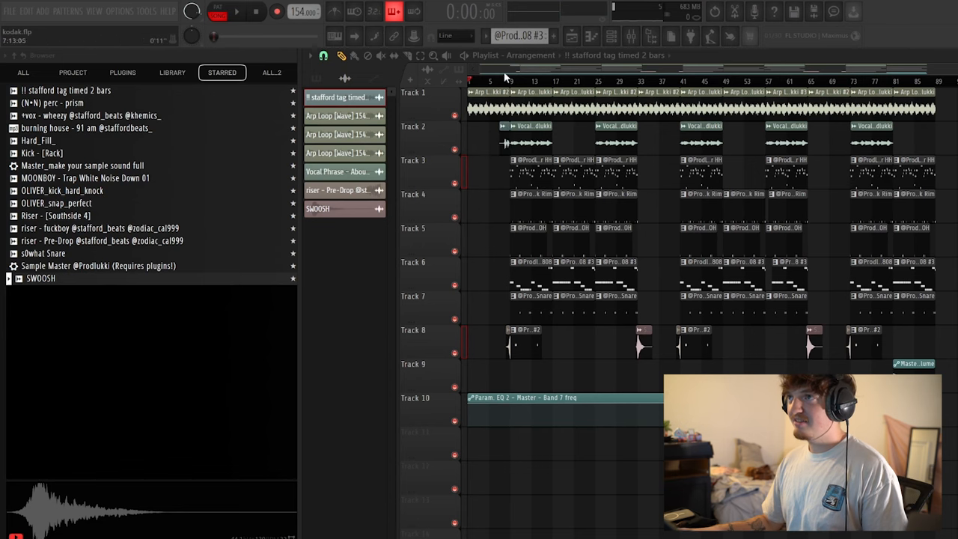
scroll(507, 78, "up", 6)
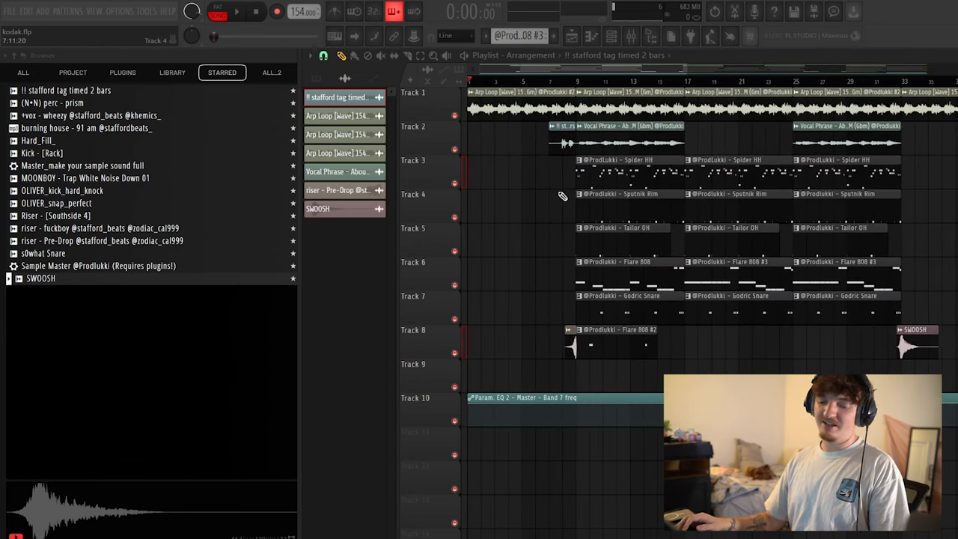